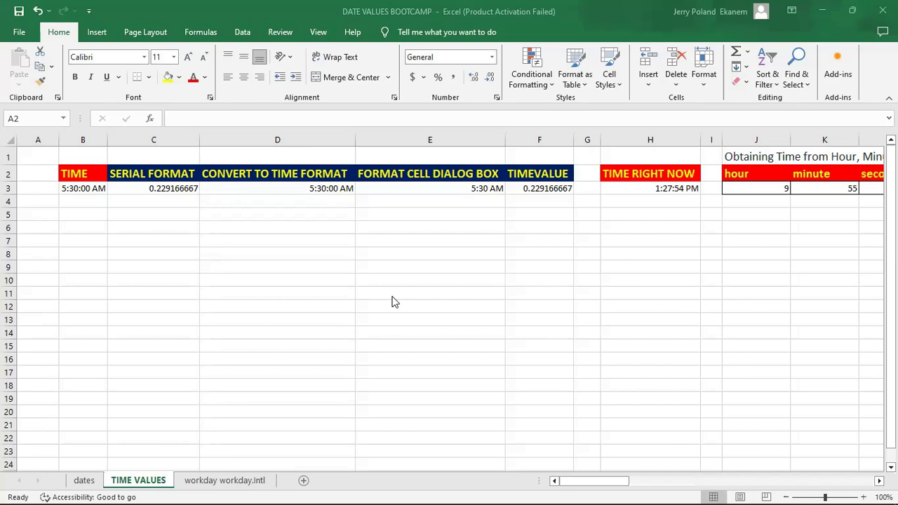
pyautogui.click(303, 267)
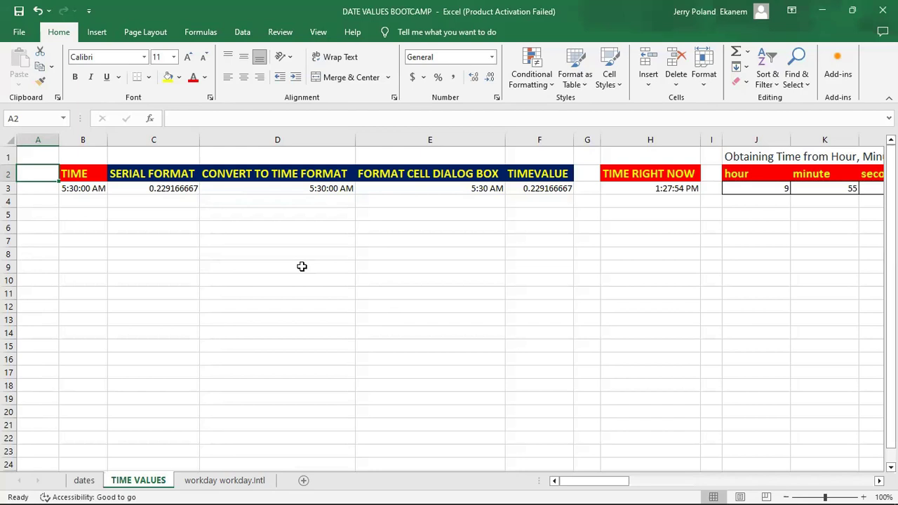
pyautogui.click(253, 230)
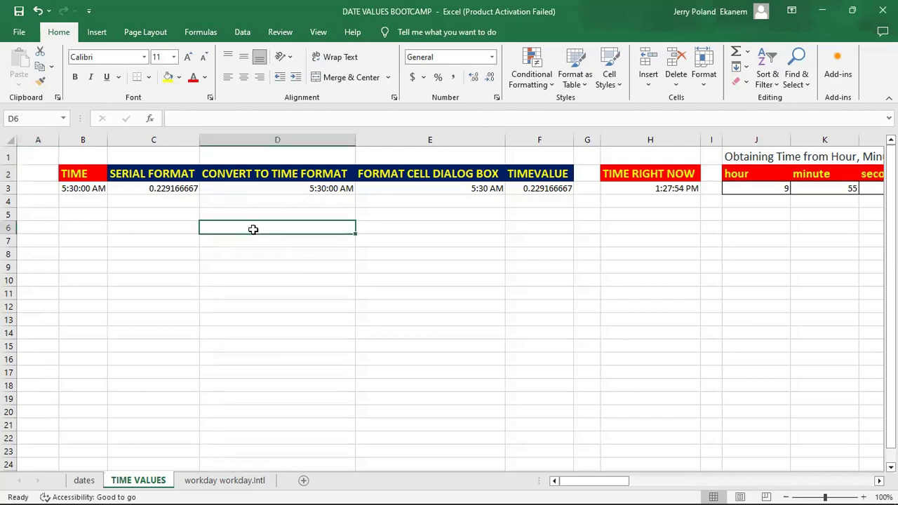
pyautogui.press('Left')
pyautogui.press('Left')
pyautogui.press('Up')
pyautogui.press('Up')
pyautogui.press('Up')
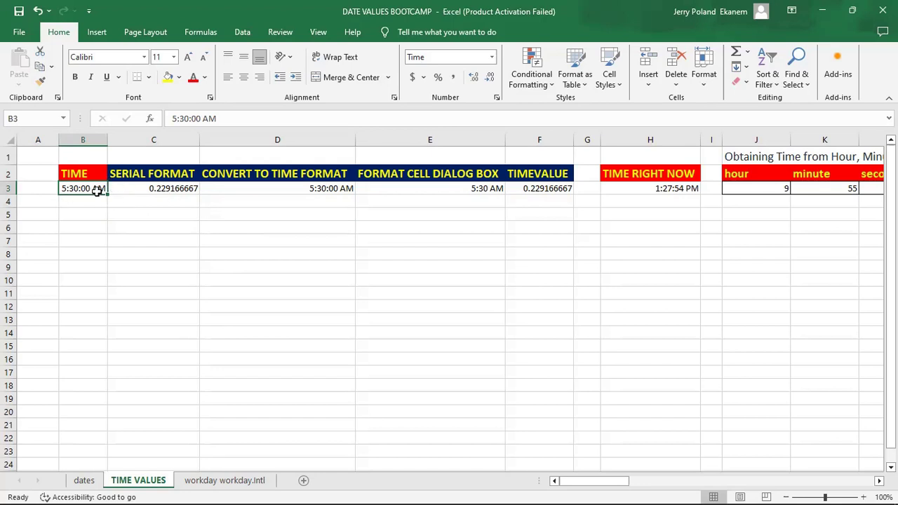
# Clear cell C3 under SERIAL FORMAT and enter the formula =B3 to reference the time value
pyautogui.click(170, 188)
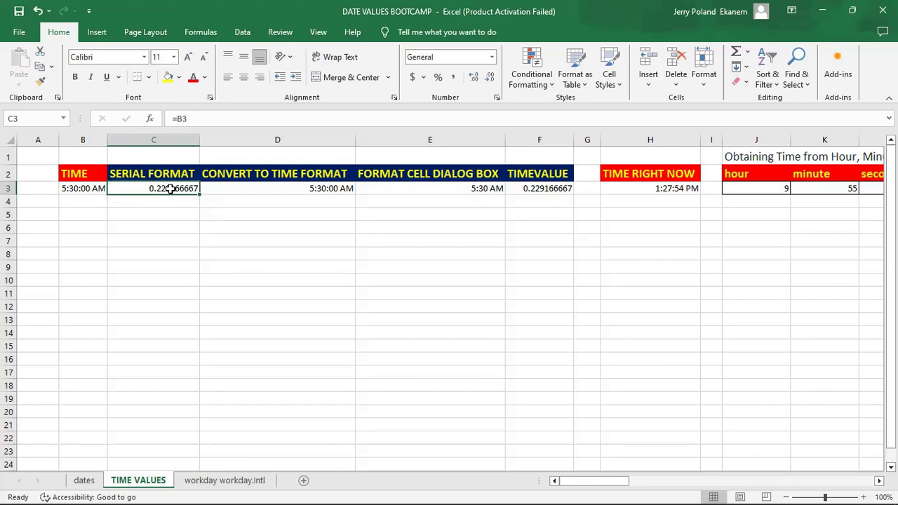
pyautogui.doubleClick(170, 188)
pyautogui.press('BackSpace')
pyautogui.press('BackSpace')
pyautogui.press('BackSpace')
pyautogui.press('Return')
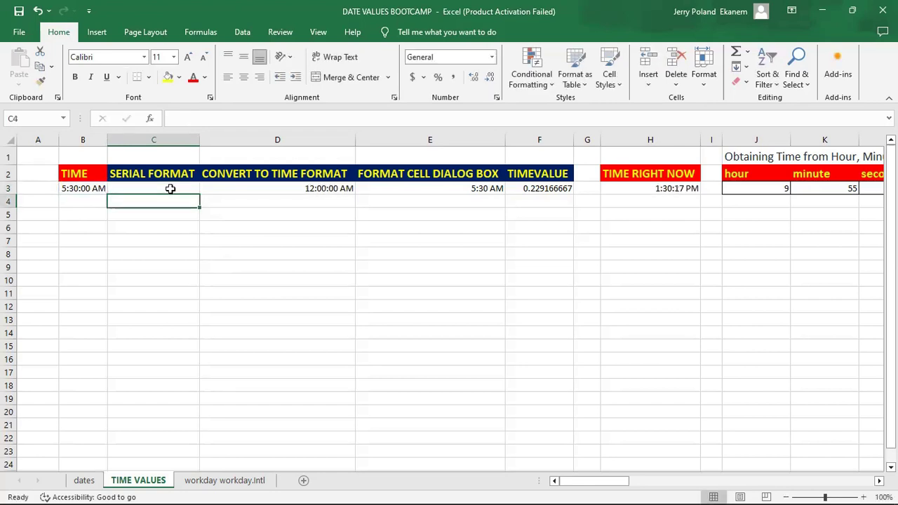
pyautogui.click(165, 188)
pyautogui.write('=')
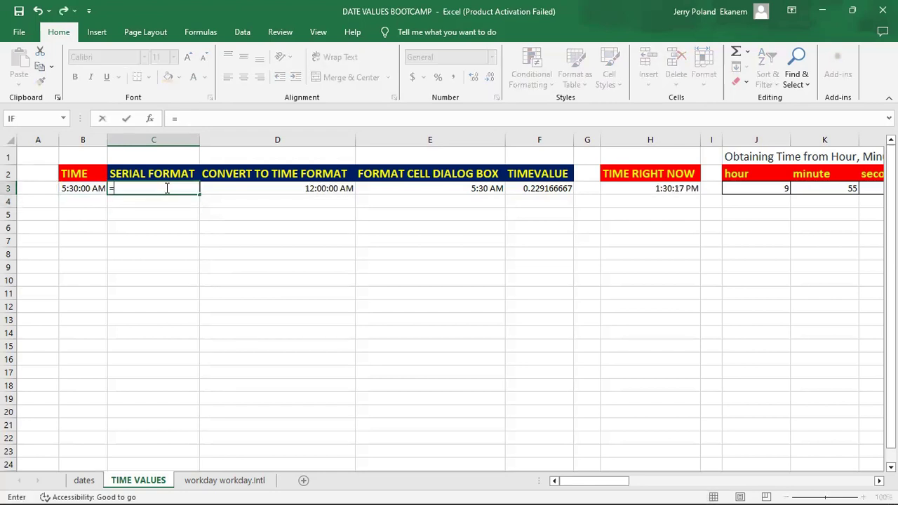
pyautogui.click(73, 189)
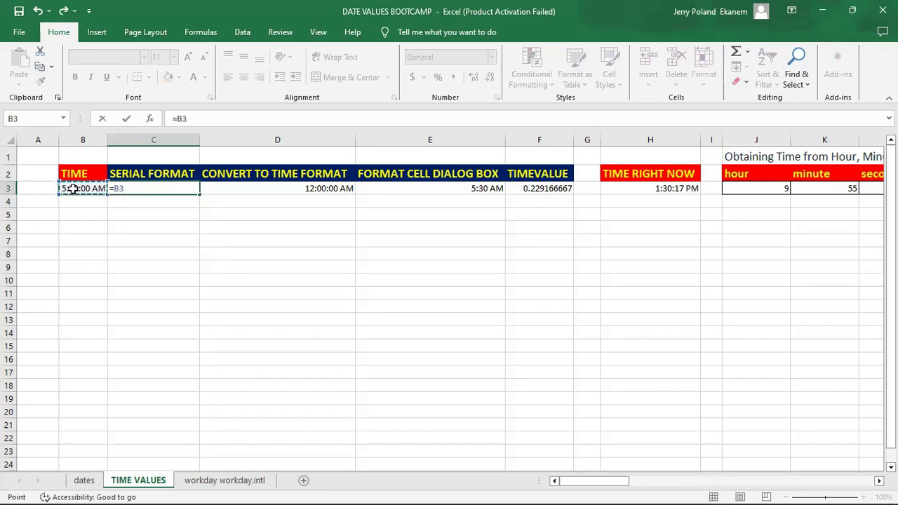
pyautogui.press('Return')
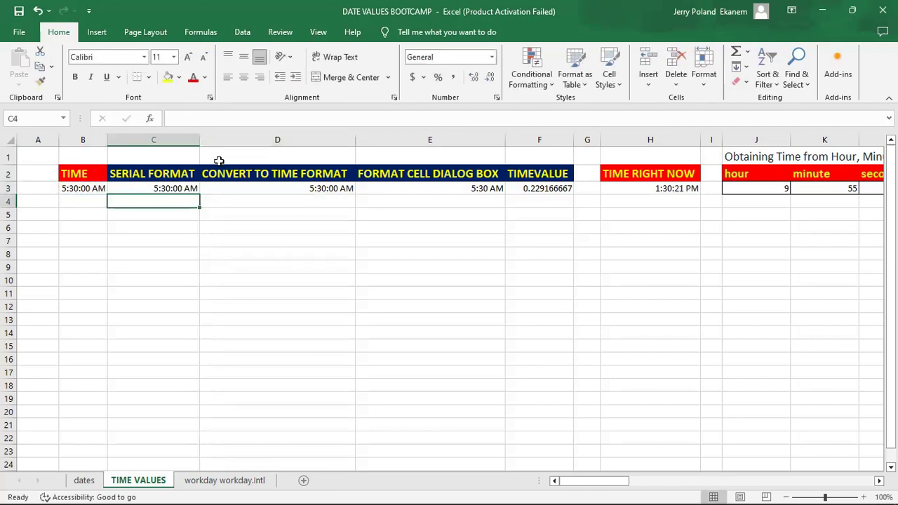
# Set the number format of cell C3 to General to show the time as a serial number
pyautogui.click(191, 187)
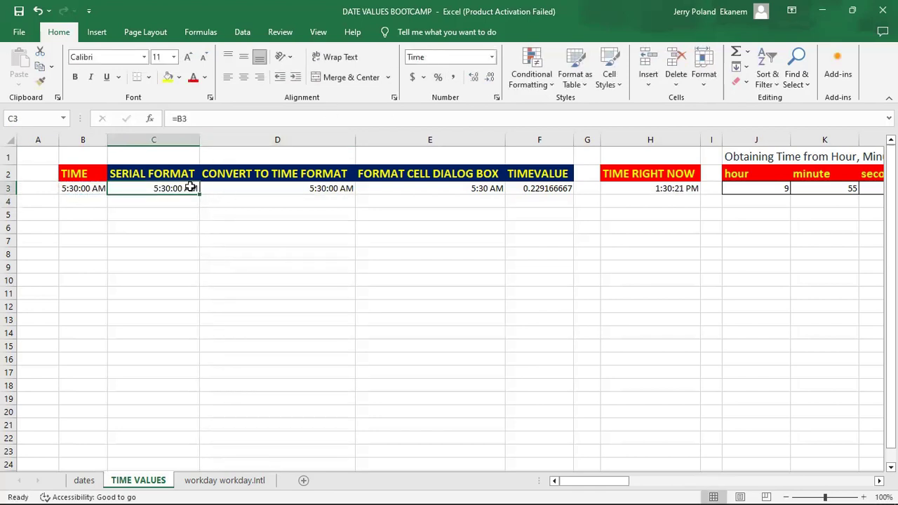
pyautogui.click(492, 58)
pyautogui.click(476, 79)
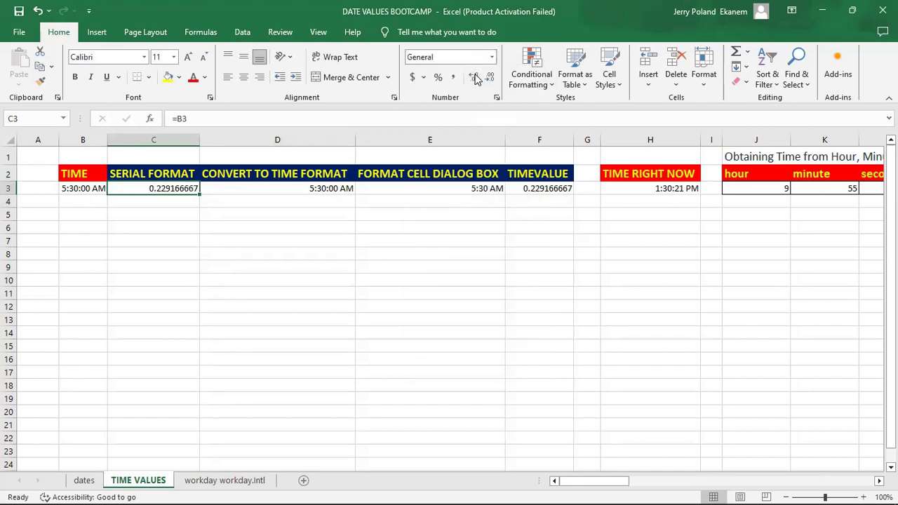
pyautogui.click(166, 213)
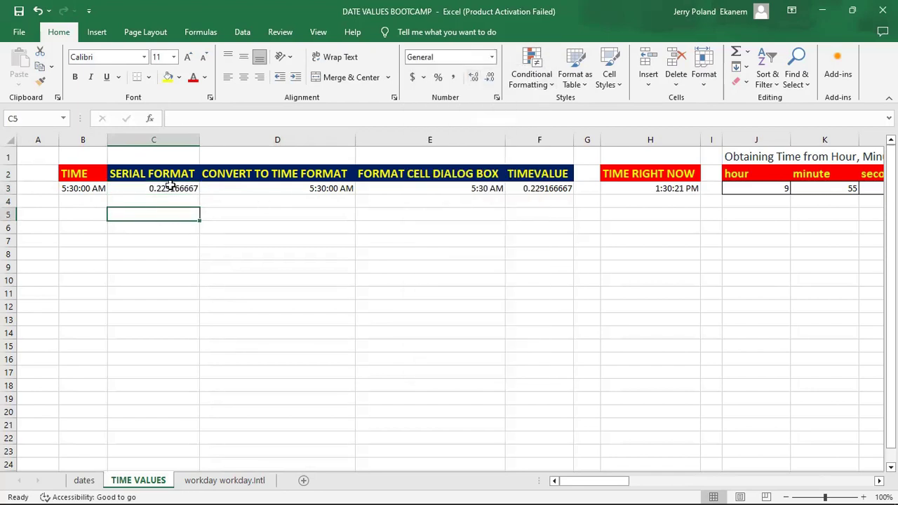
pyautogui.click(162, 187)
pyautogui.click(170, 238)
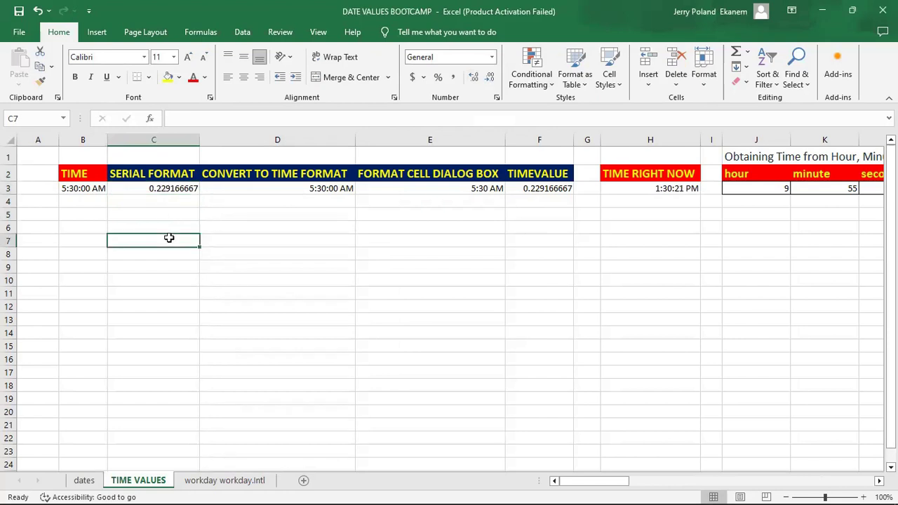
pyautogui.click(160, 188)
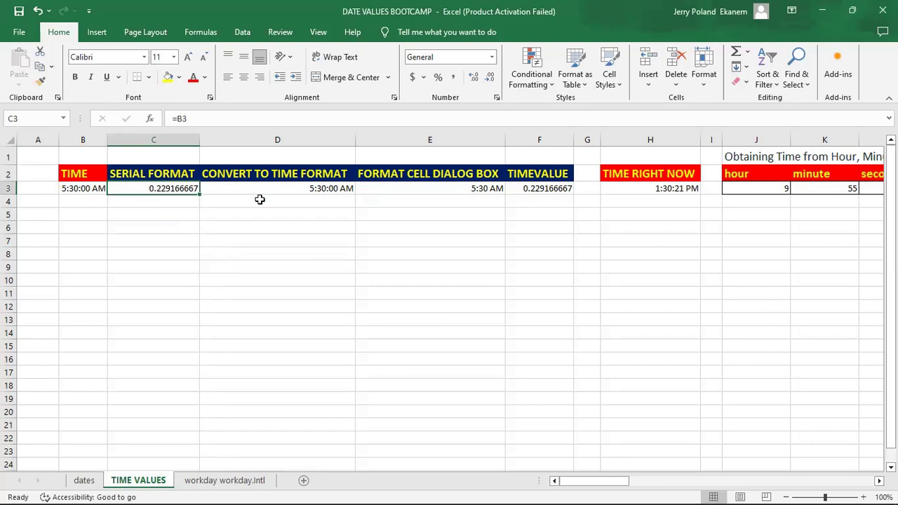
# Clear cell D3 under CONVERT TO TIME FORMAT and enter the formula =C3 to reference the serial value
pyautogui.click(328, 189)
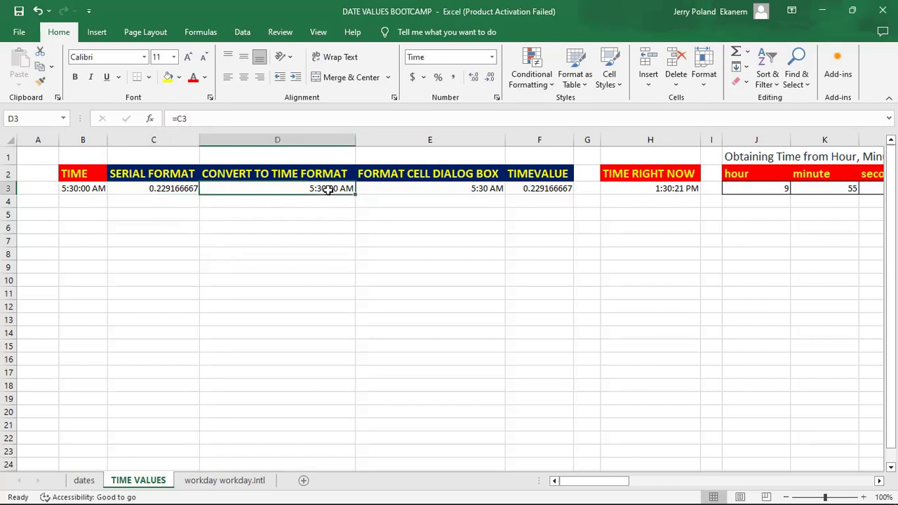
pyautogui.press('BackSpace')
pyautogui.press('Return')
pyautogui.click(309, 184)
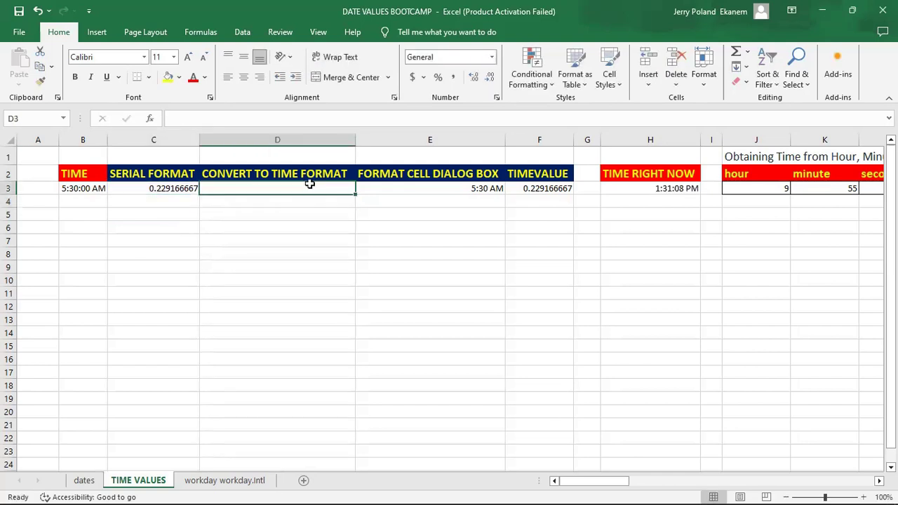
pyautogui.write('=')
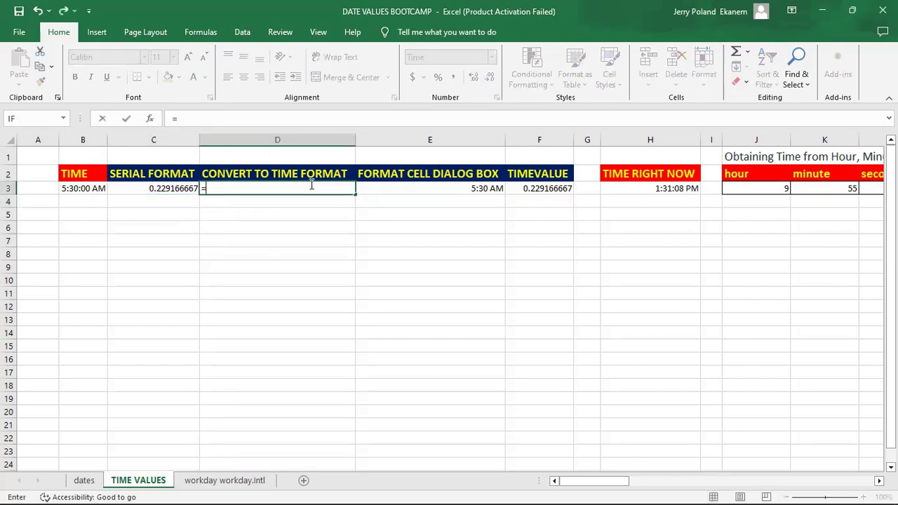
pyautogui.click(167, 188)
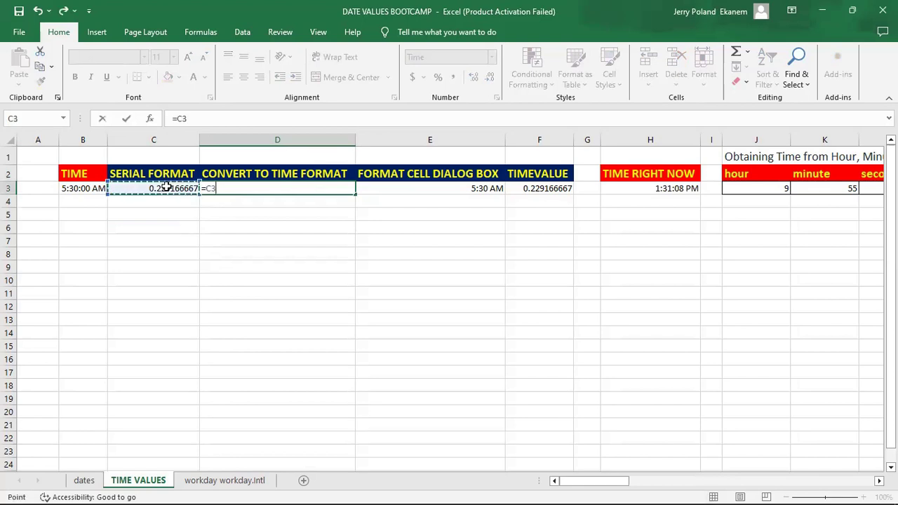
pyautogui.press('Return')
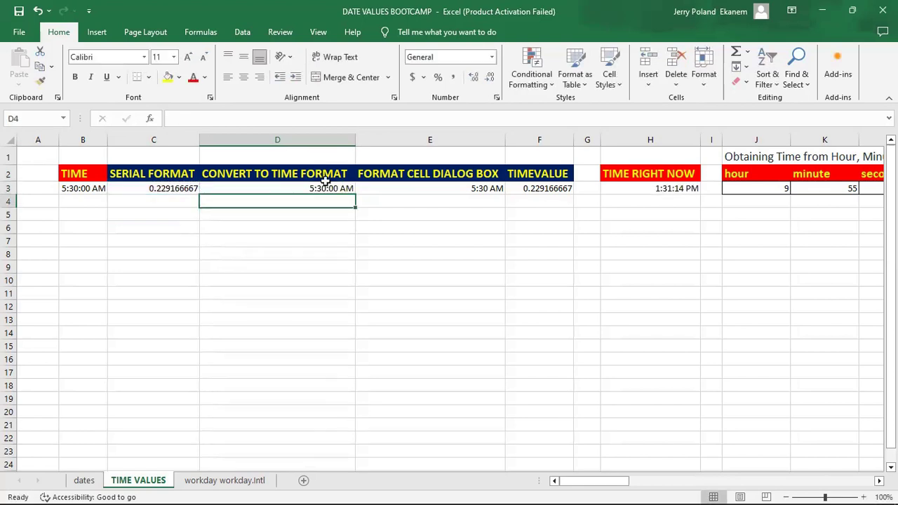
# Apply the Time number format to cell D3 under CONVERT TO TIME FORMAT
pyautogui.click(300, 187)
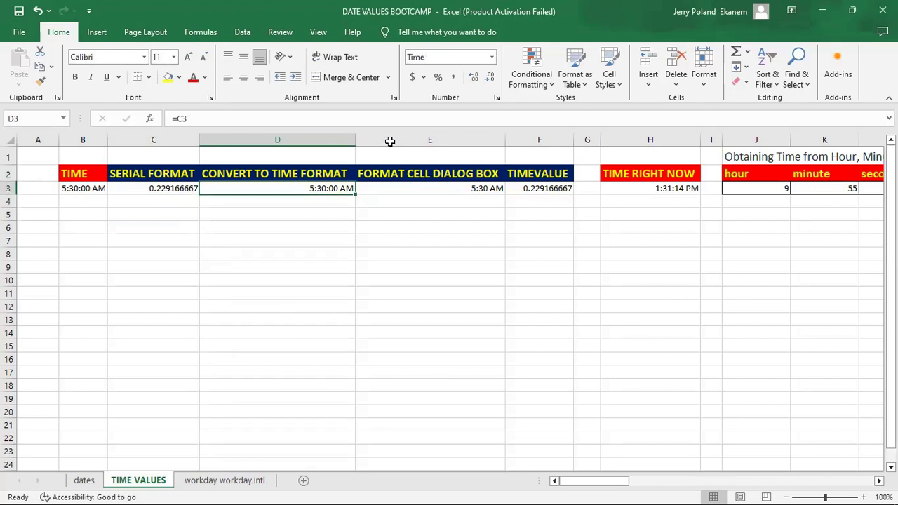
pyautogui.click(491, 58)
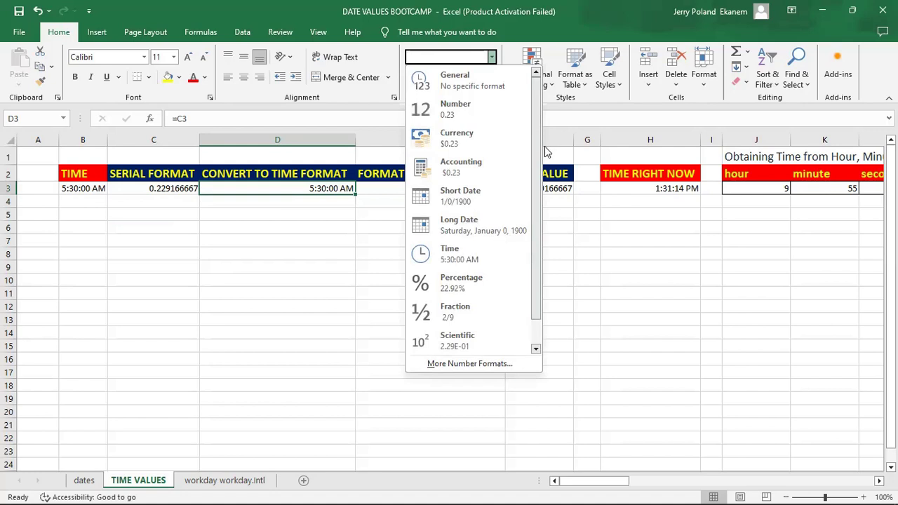
pyautogui.click(388, 118)
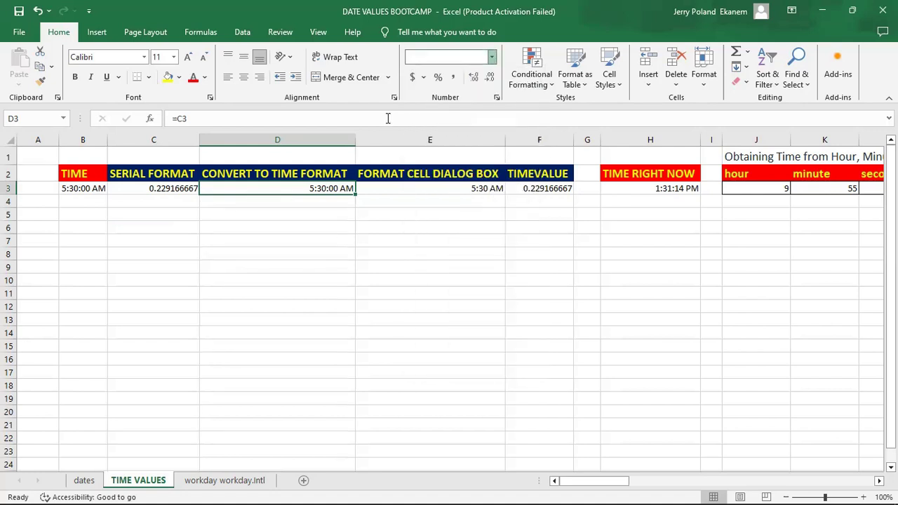
pyautogui.click(493, 59)
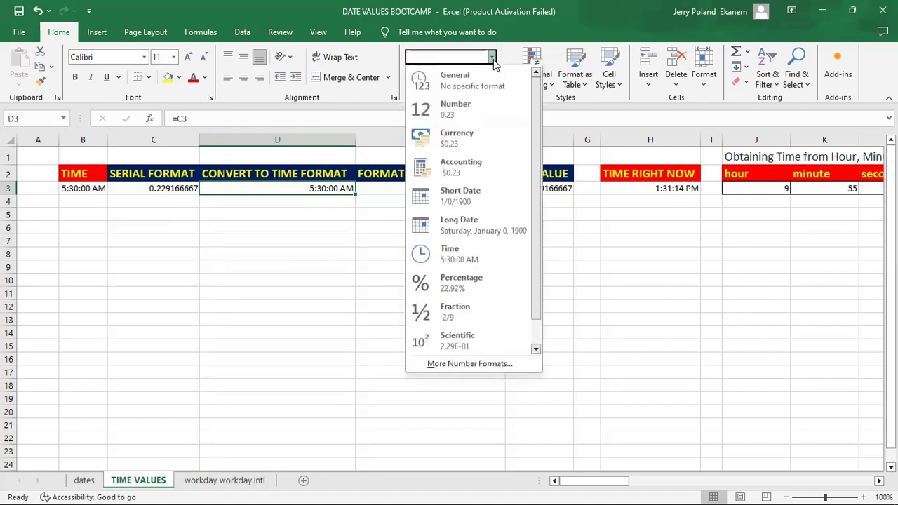
pyautogui.click(483, 263)
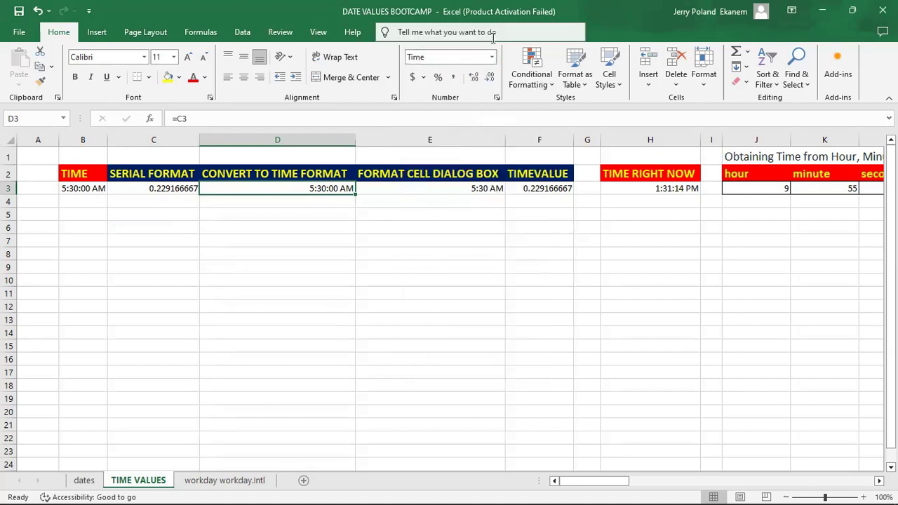
# Switch the number format of cell D3 to General
pyautogui.click(492, 59)
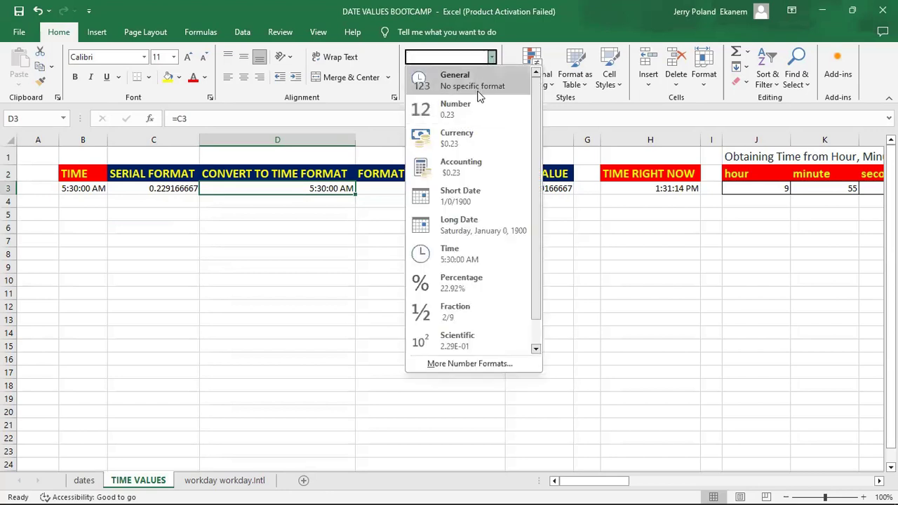
pyautogui.click(480, 87)
pyautogui.click(315, 292)
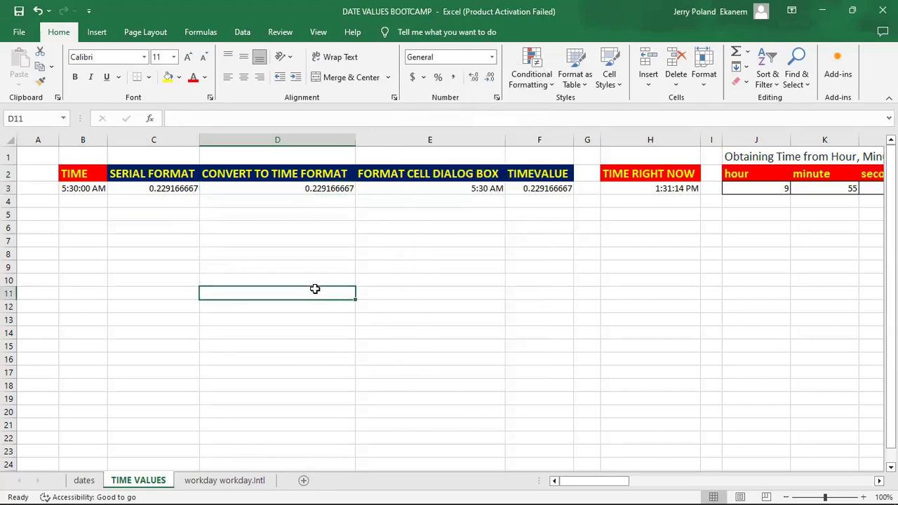
# Change the number format of cell D3 back to Time
pyautogui.click(318, 189)
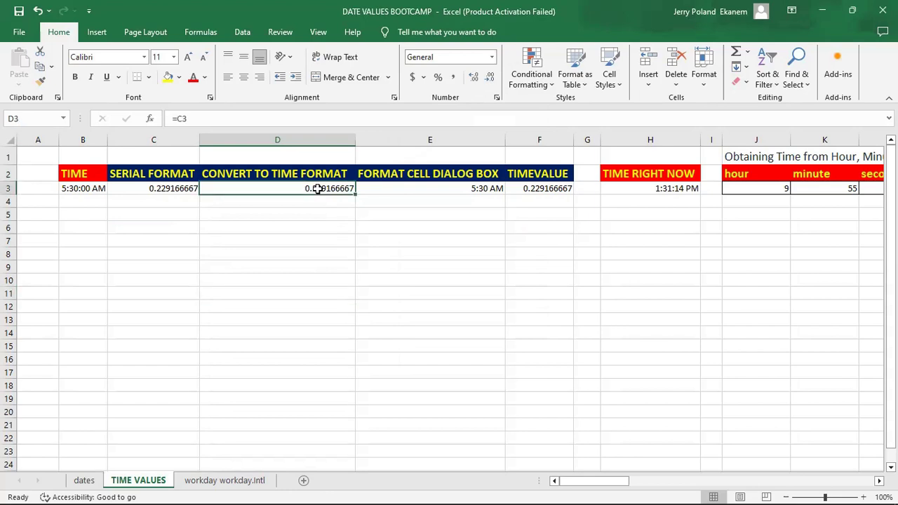
pyautogui.click(492, 57)
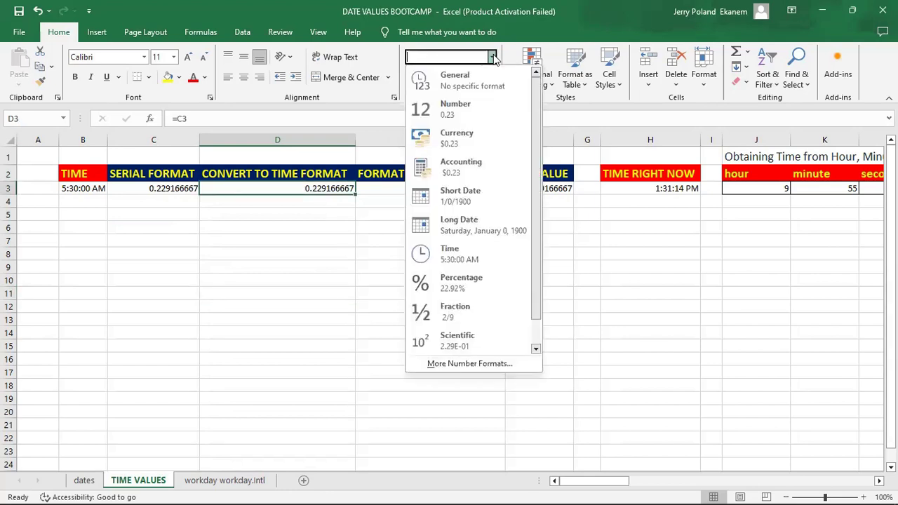
pyautogui.click(489, 257)
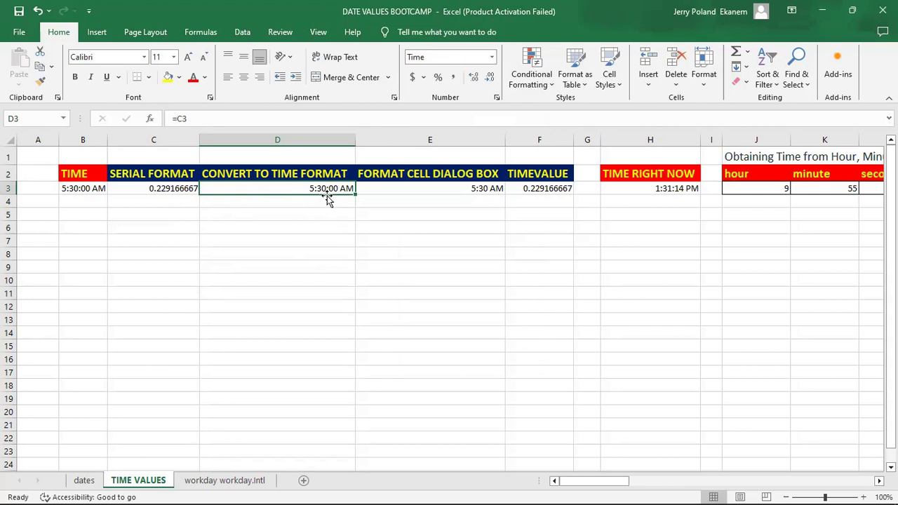
# Open the full number format settings for cell E3 under FORMAT CELL DIALOG BOX and move the dialog clear of the cell
pyautogui.click(448, 185)
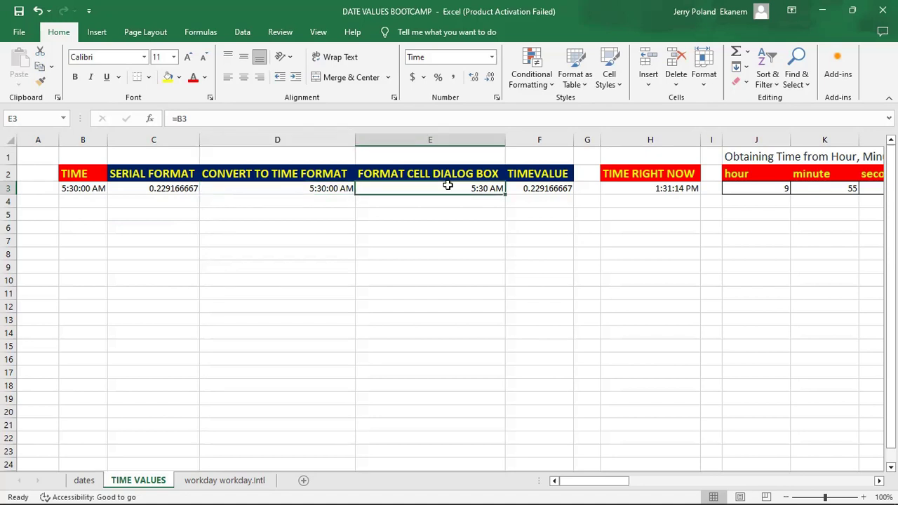
pyautogui.click(493, 57)
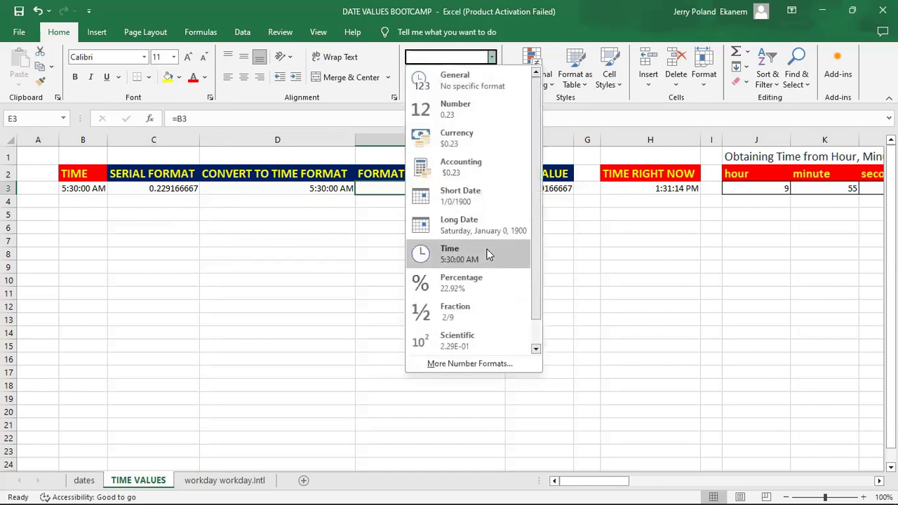
pyautogui.click(384, 119)
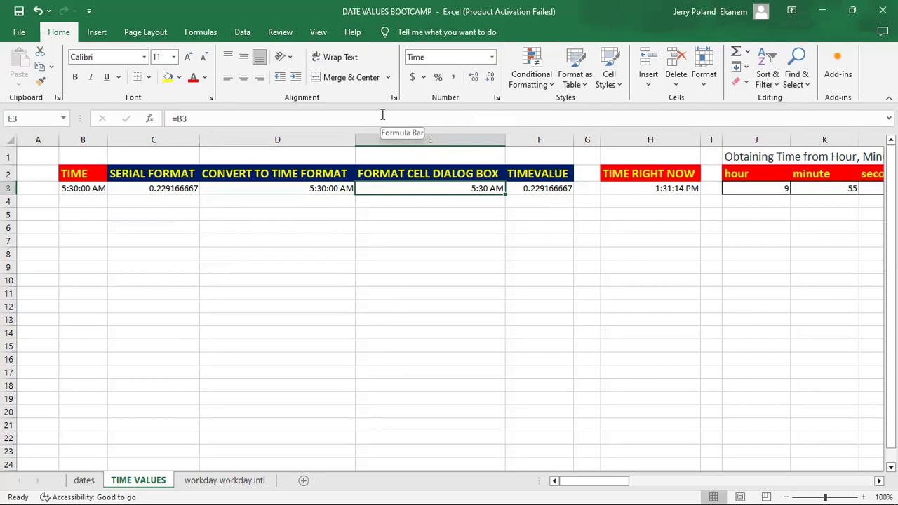
pyautogui.click(493, 58)
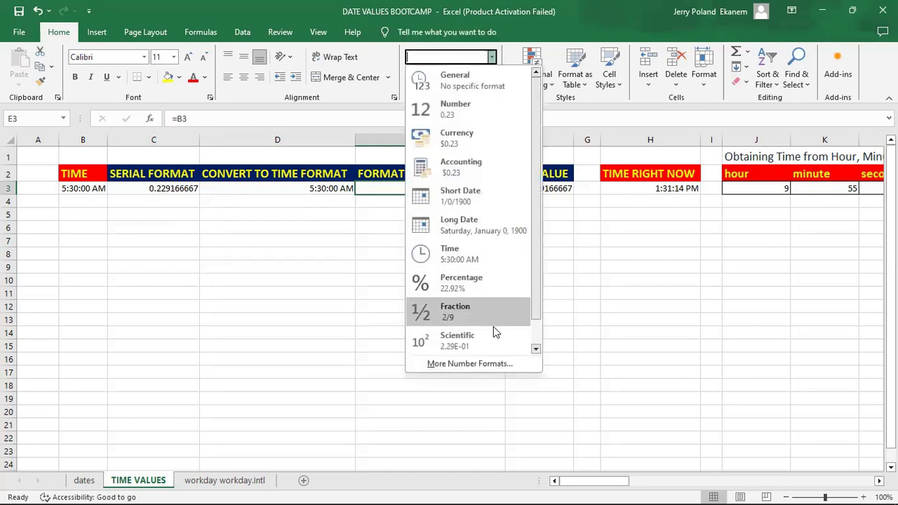
pyautogui.click(504, 364)
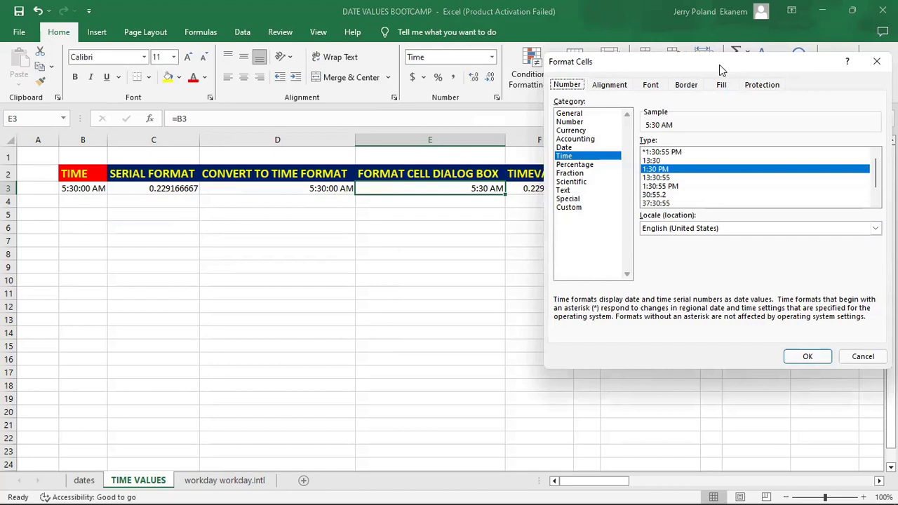
pyautogui.moveTo(719, 65); pyautogui.dragTo(708, 105)
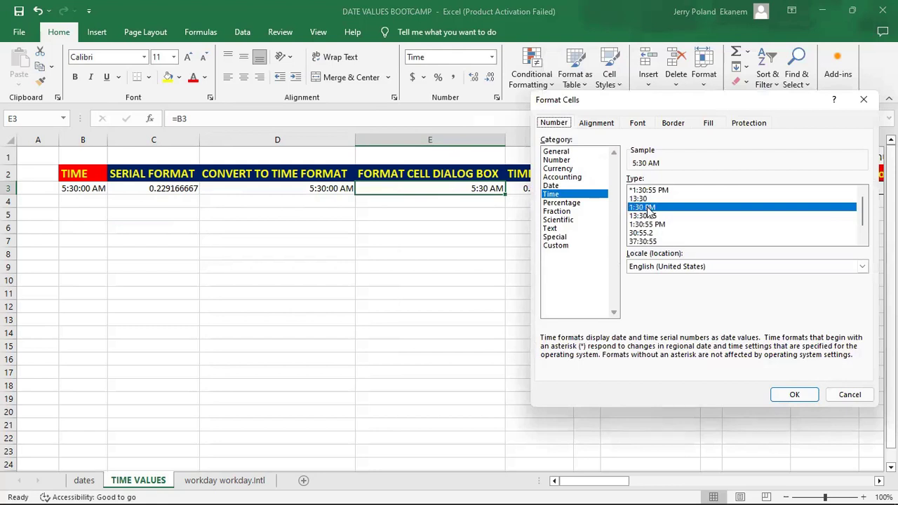
# Preview the time types 13:30:55, 1:30:55 PM and 30:55.2 for cell E3, and settle on 1:30 PM
pyautogui.click(571, 196)
pyautogui.click(669, 211)
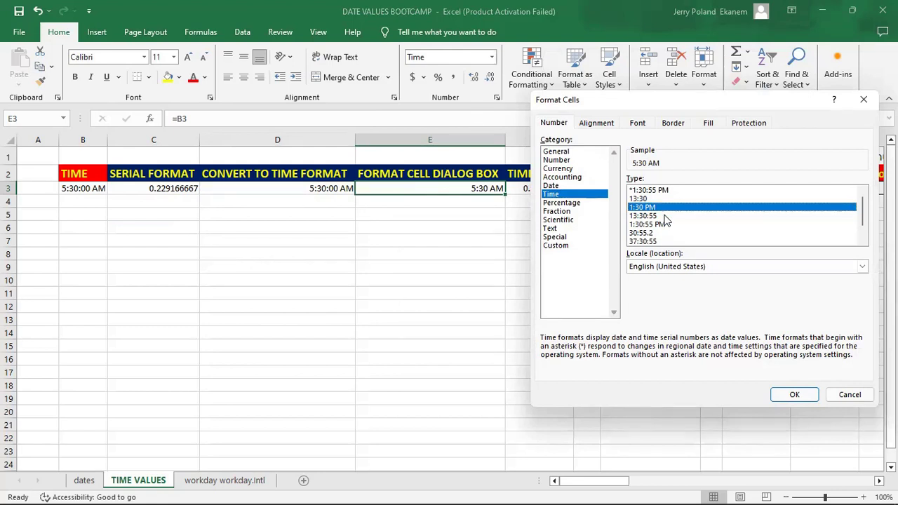
pyautogui.click(666, 218)
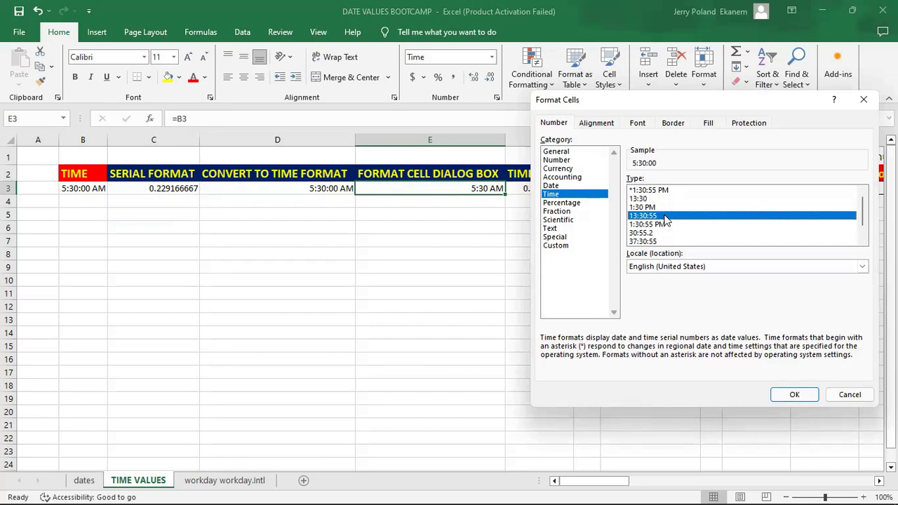
pyautogui.click(665, 225)
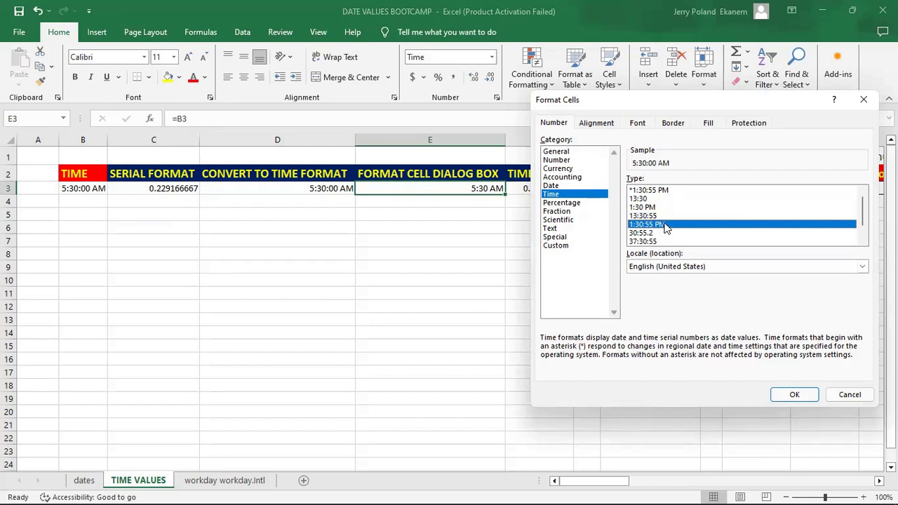
pyautogui.click(666, 234)
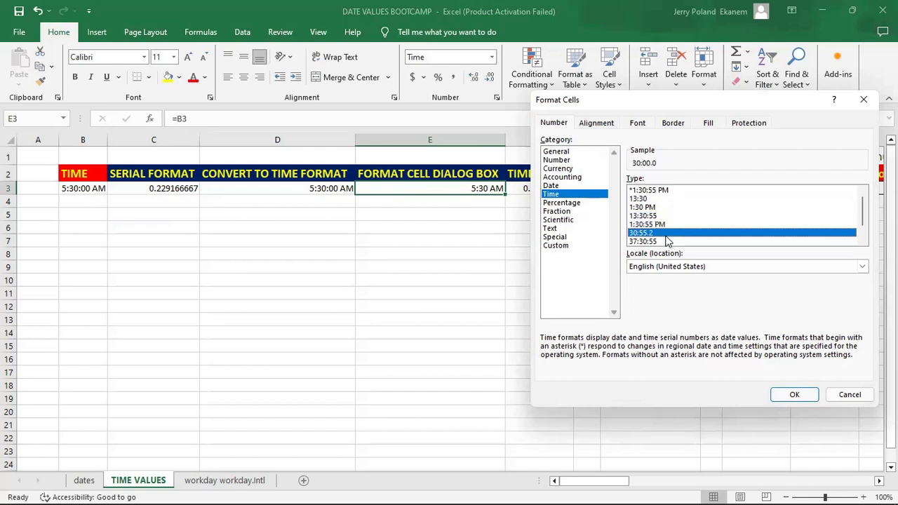
pyautogui.click(658, 209)
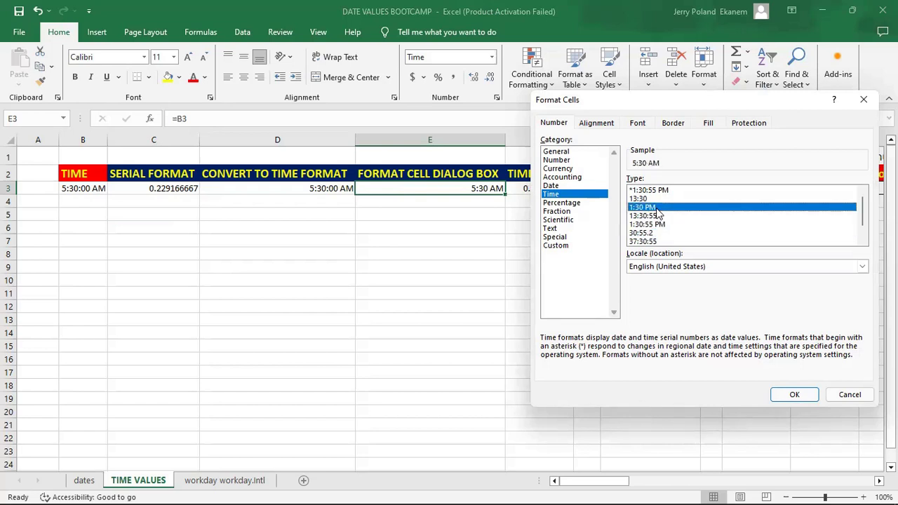
# Try the English (United Kingdom) locale for E3's time format, return to English (United States) and apply the format
pyautogui.click(863, 268)
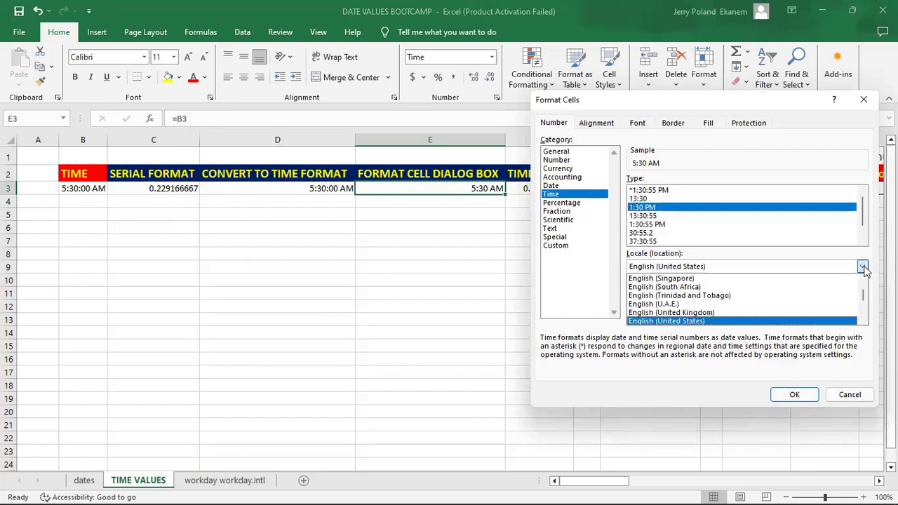
pyautogui.click(743, 314)
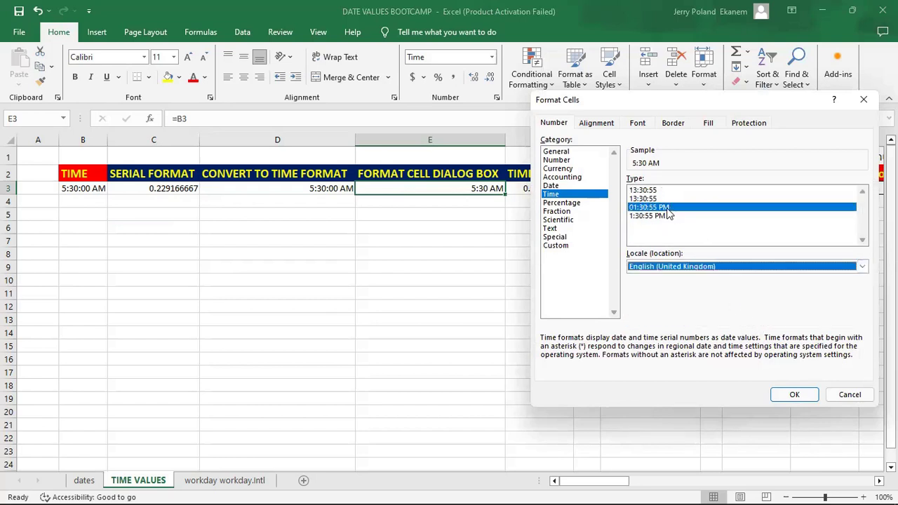
pyautogui.click(863, 267)
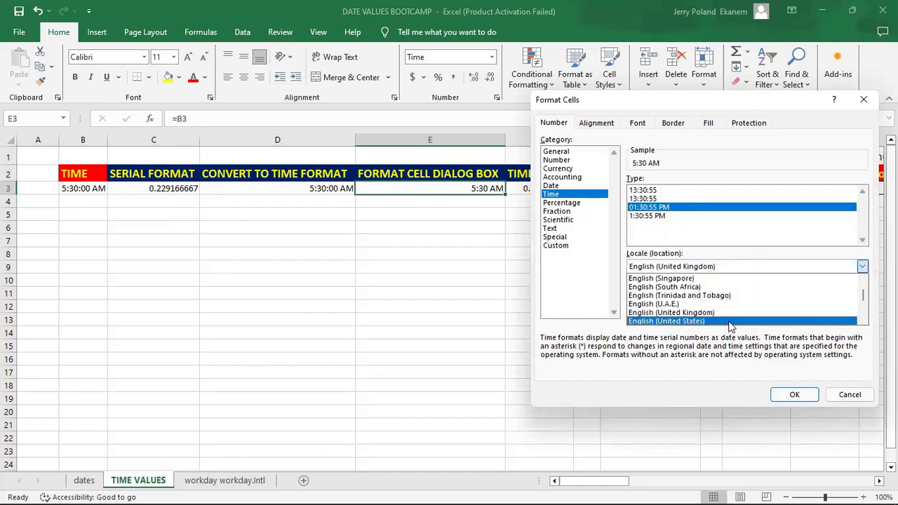
pyautogui.click(730, 322)
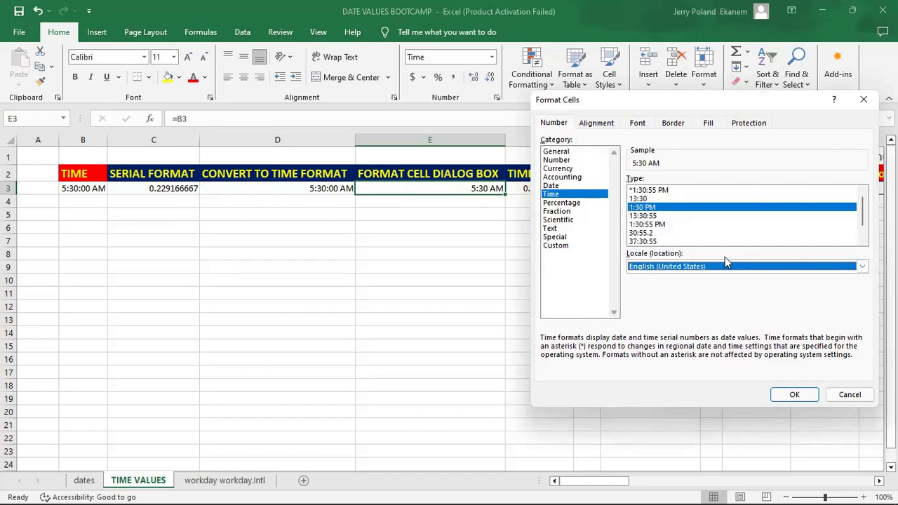
pyautogui.click(795, 395)
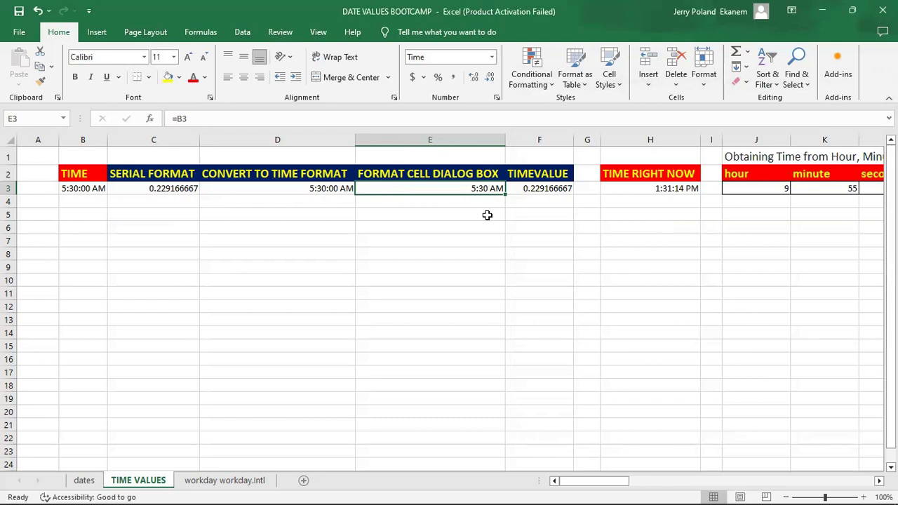
# Clear cell F3 under TIMEVALUE and enter the formula =TIMEVALUE("5:30")
pyautogui.click(549, 187)
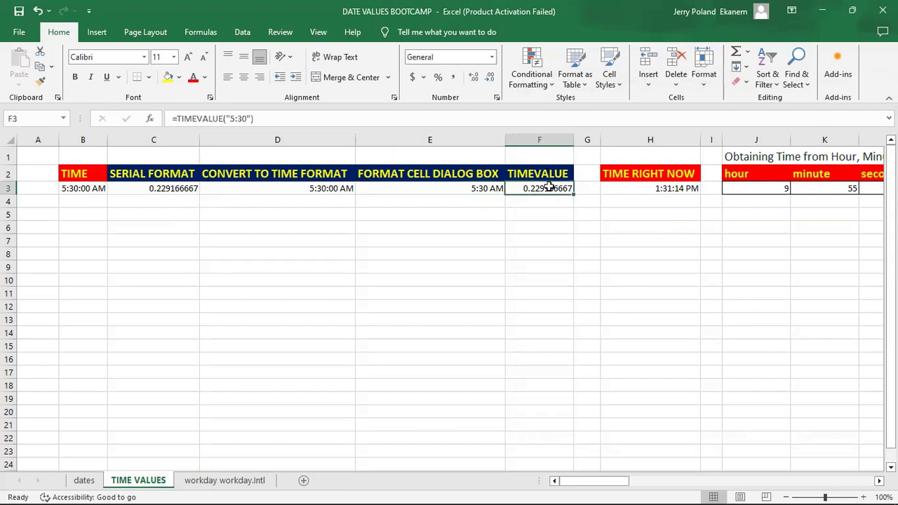
pyautogui.press('BackSpace')
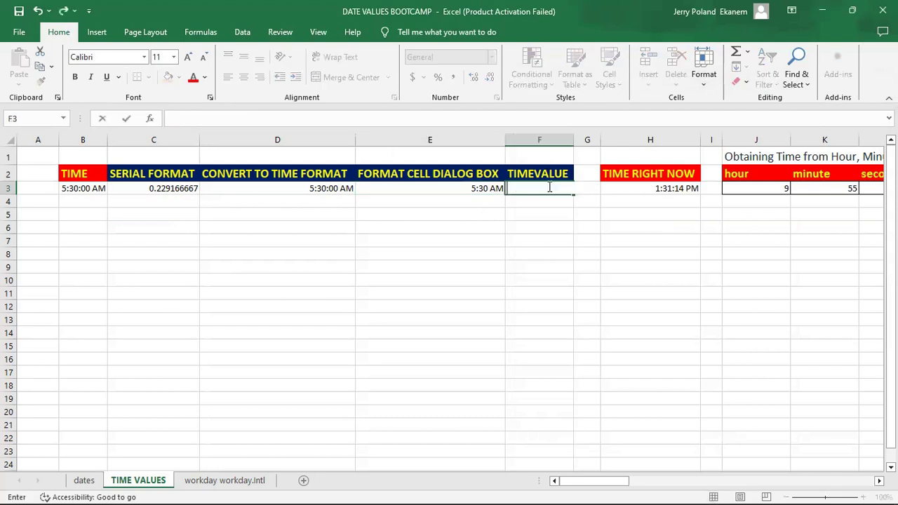
pyautogui.click(549, 188)
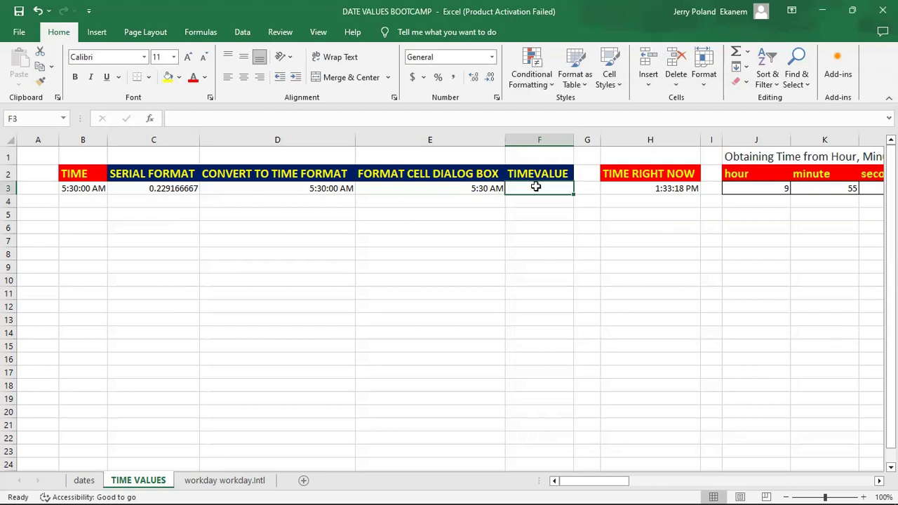
pyautogui.write('=T')
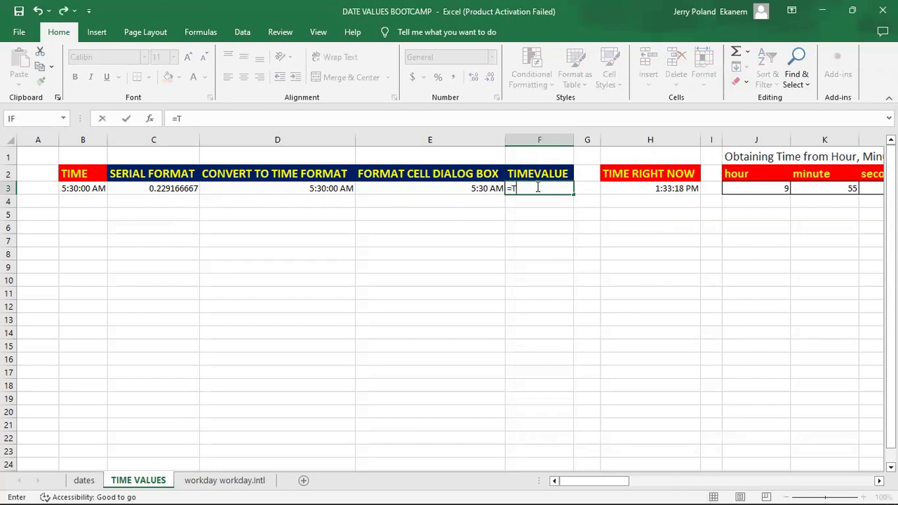
pyautogui.write('I')
pyautogui.press('Down')
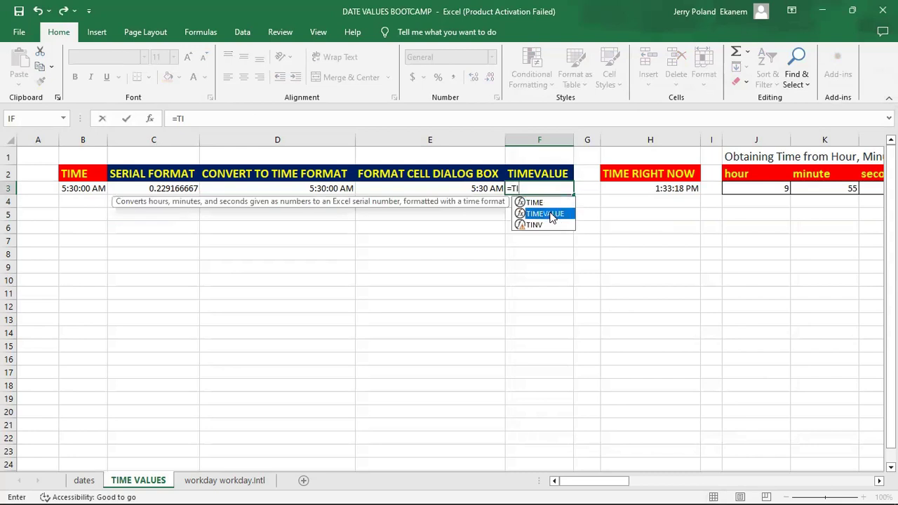
pyautogui.press('Tab')
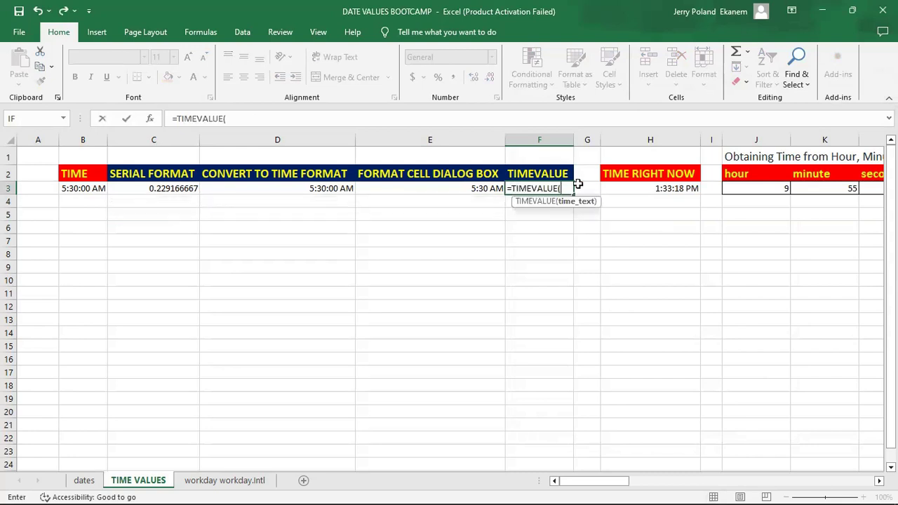
pyautogui.write('"5:30"')
pyautogui.press('Return')
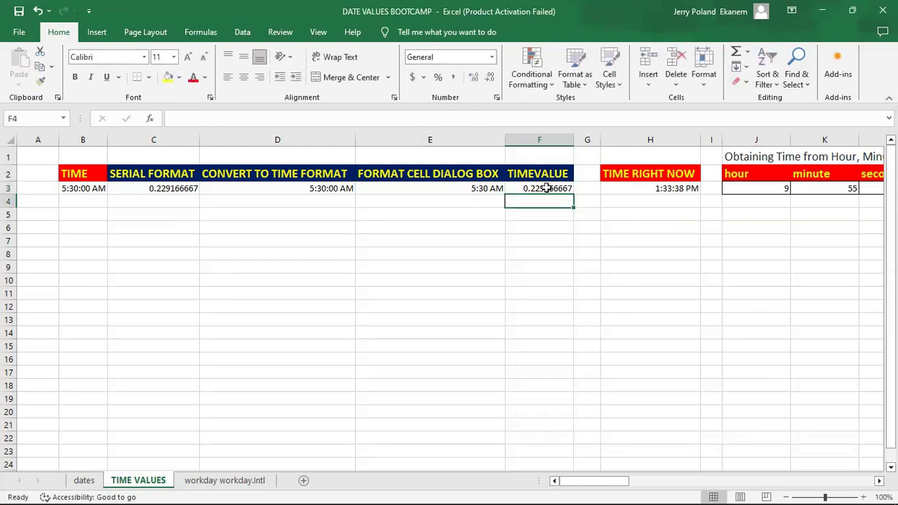
# Apply the Time number format to cell F3 and switch it back to General
pyautogui.click(546, 188)
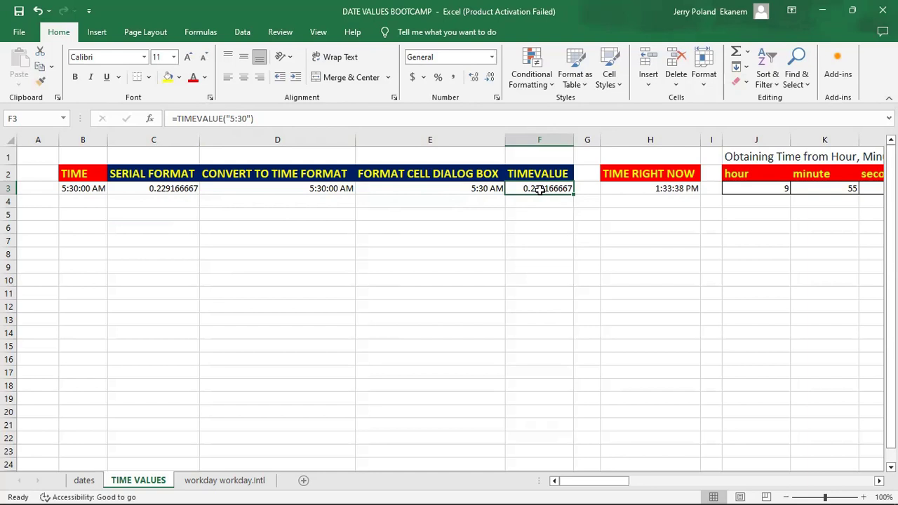
pyautogui.click(539, 212)
pyautogui.click(545, 193)
pyautogui.click(493, 57)
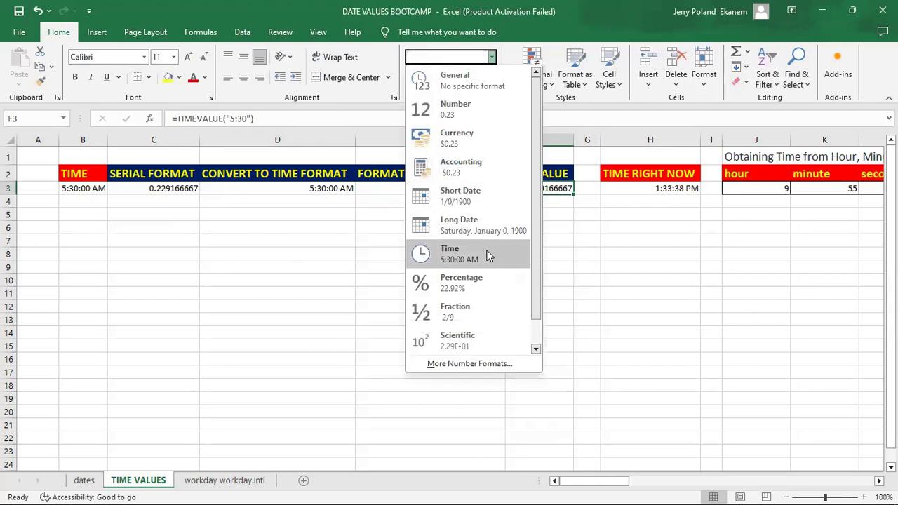
pyautogui.click(487, 254)
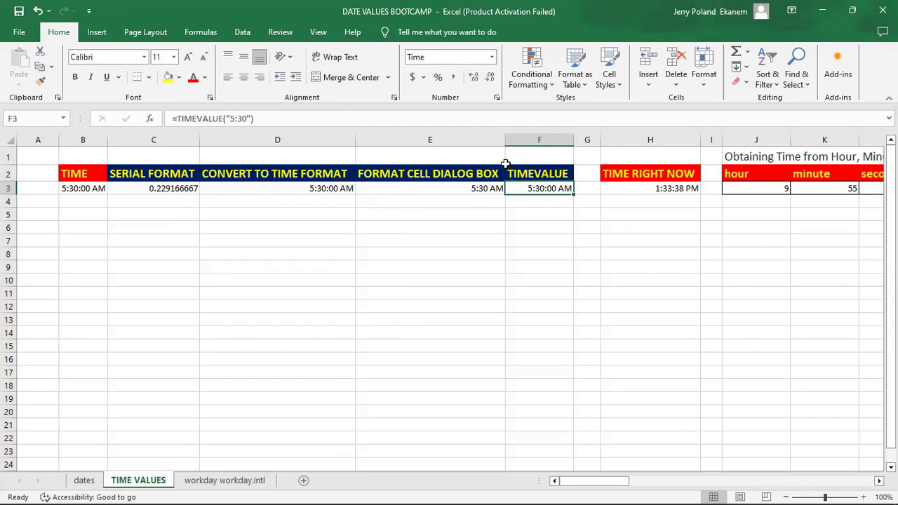
pyautogui.click(492, 57)
pyautogui.click(470, 76)
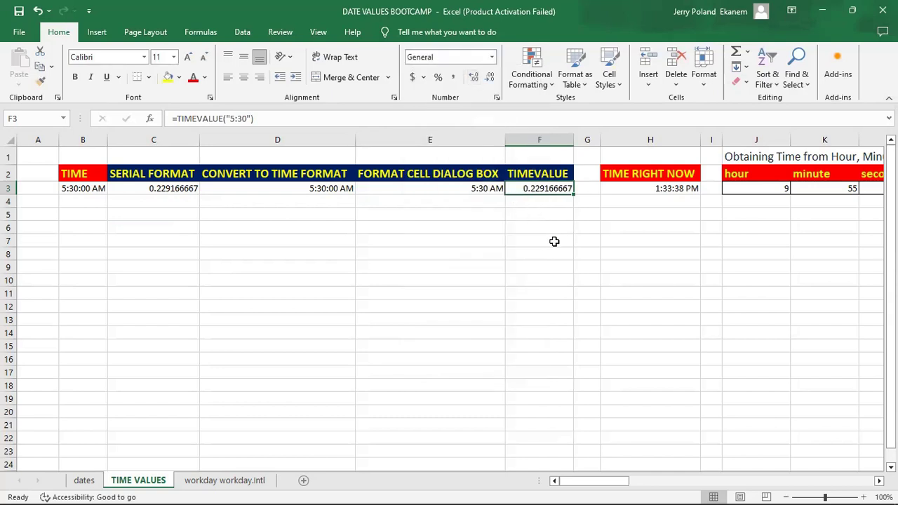
# Apply the Time format to the TIMEVALUE result in F3 again and undo that format change
pyautogui.click(492, 57)
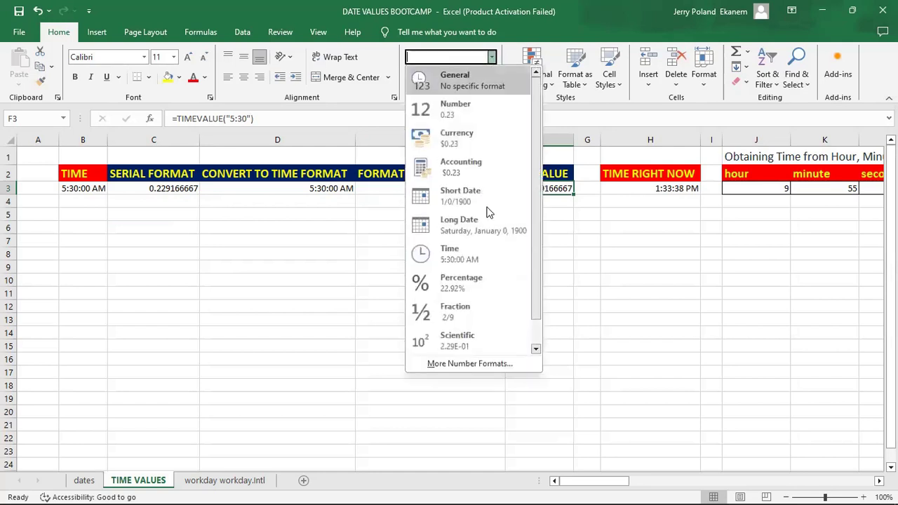
pyautogui.click(475, 256)
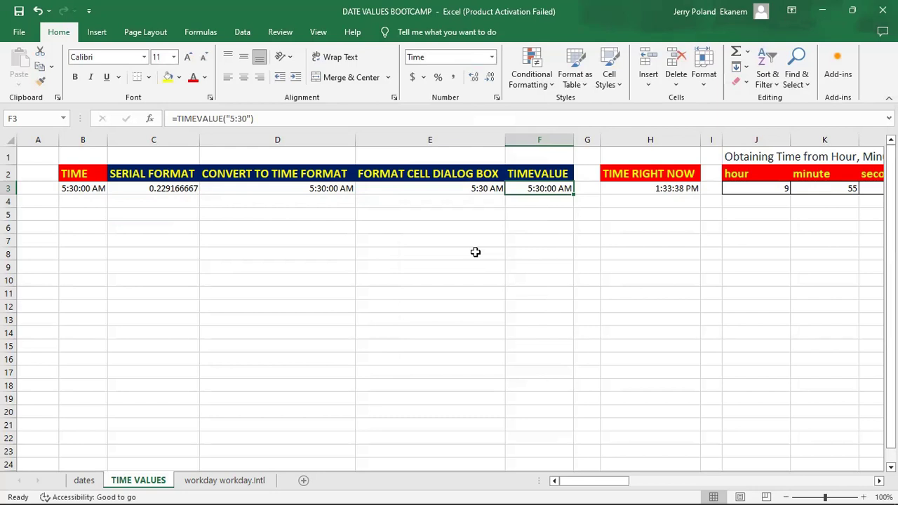
pyautogui.hotkey('ctrl', 'z')
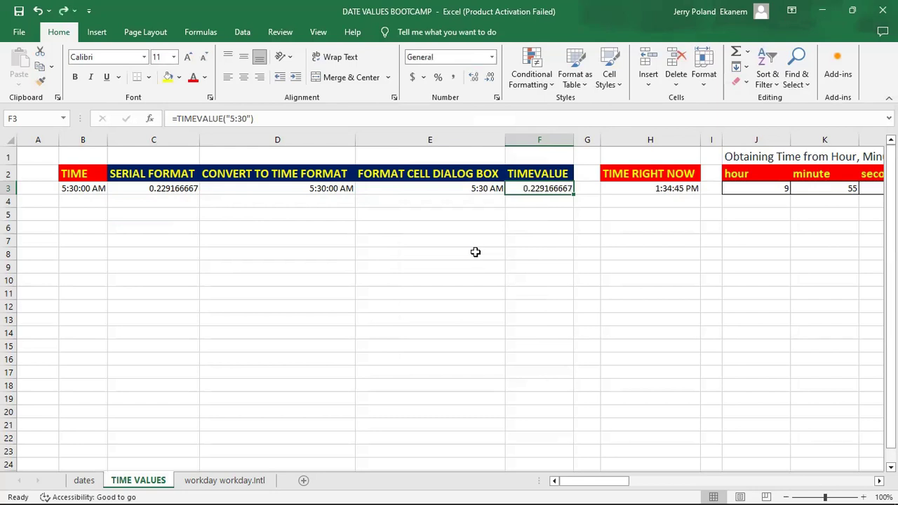
pyautogui.click(553, 215)
pyautogui.press('Right')
pyautogui.press('Right')
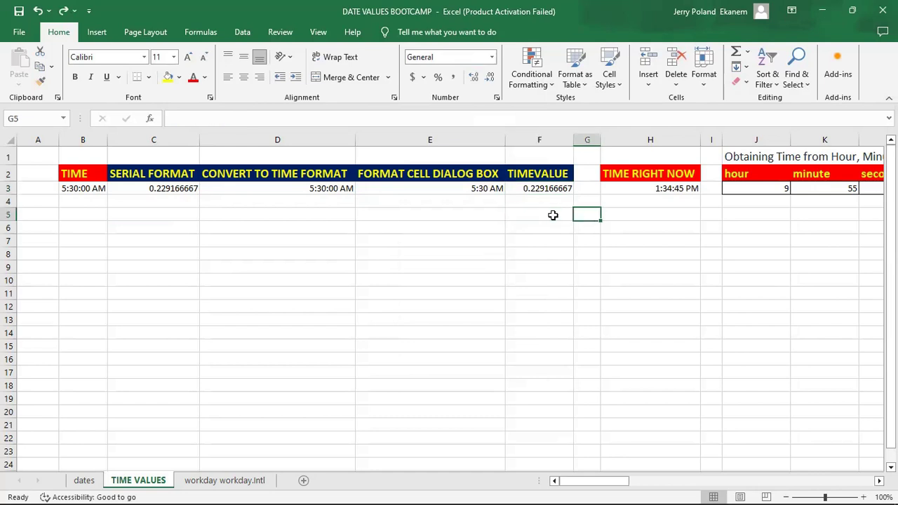
# Clear the contents of cell H3 under TIME RIGHT NOW
pyautogui.click(651, 188)
pyautogui.press('BackSpace')
pyautogui.press('Return')
pyautogui.click(654, 242)
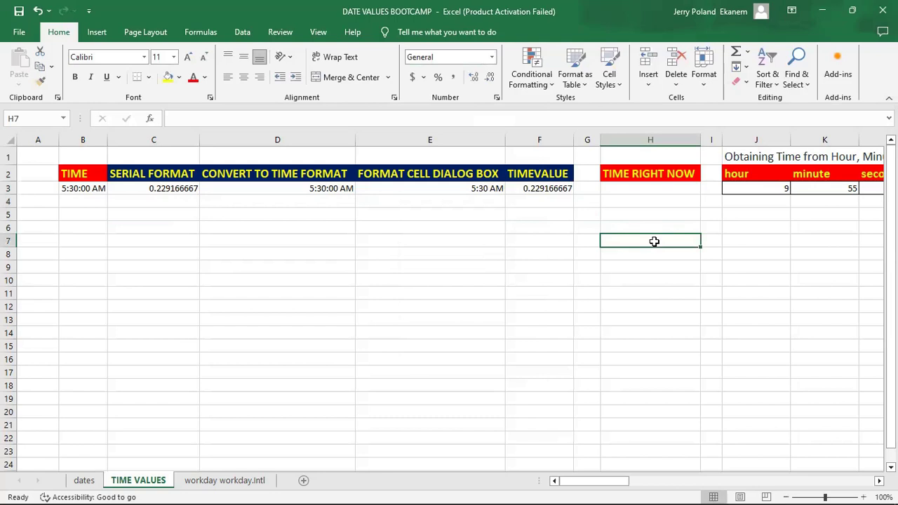
# Enter the formula =NOW() in cell H3 under TIME RIGHT NOW
pyautogui.press('Up')
pyautogui.press('Up')
pyautogui.press('Up')
pyautogui.press('Up')
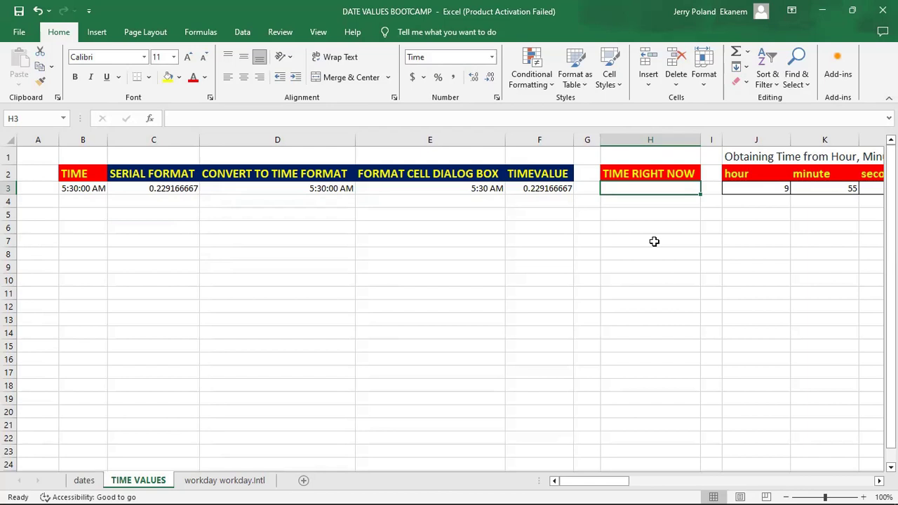
pyautogui.write('=')
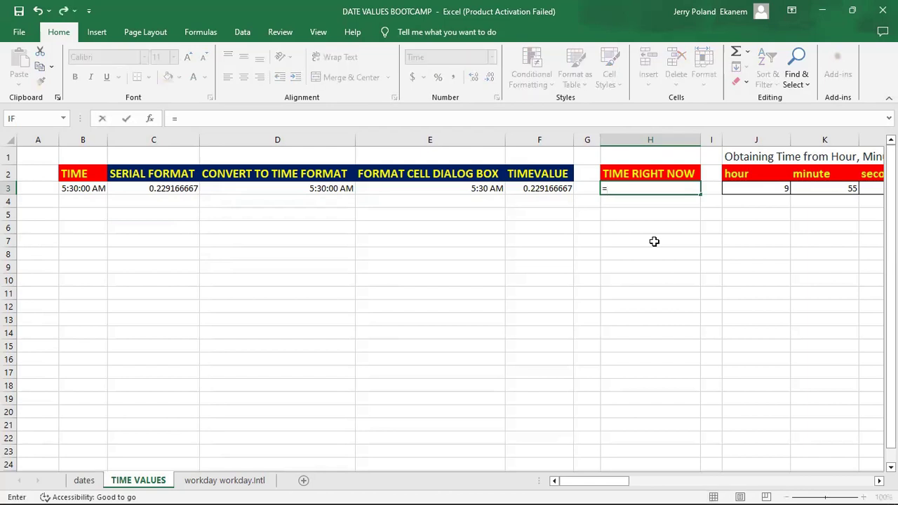
pyautogui.write('NOW')
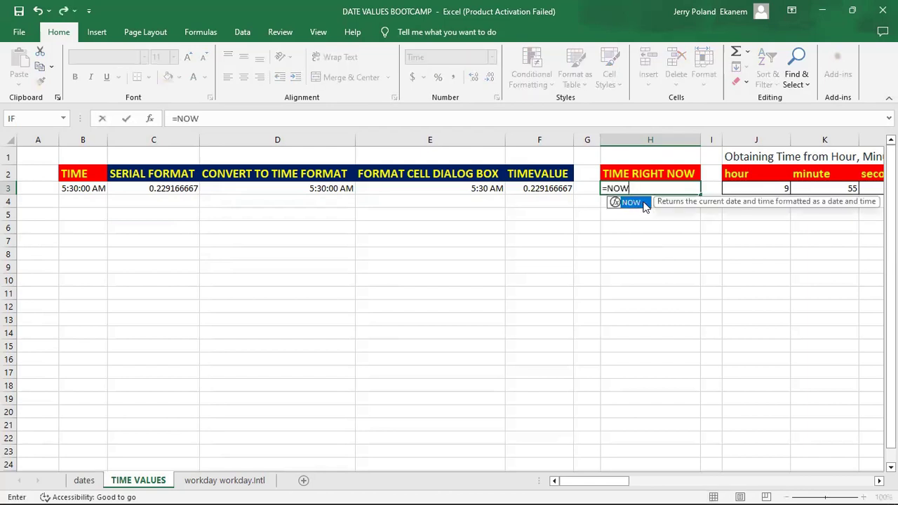
pyautogui.doubleClick(631, 202)
pyautogui.write(')')
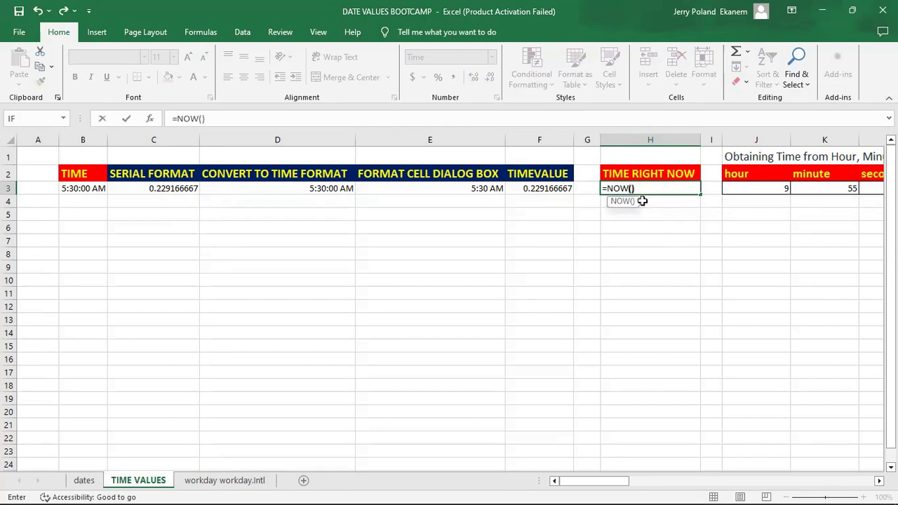
pyautogui.press('Return')
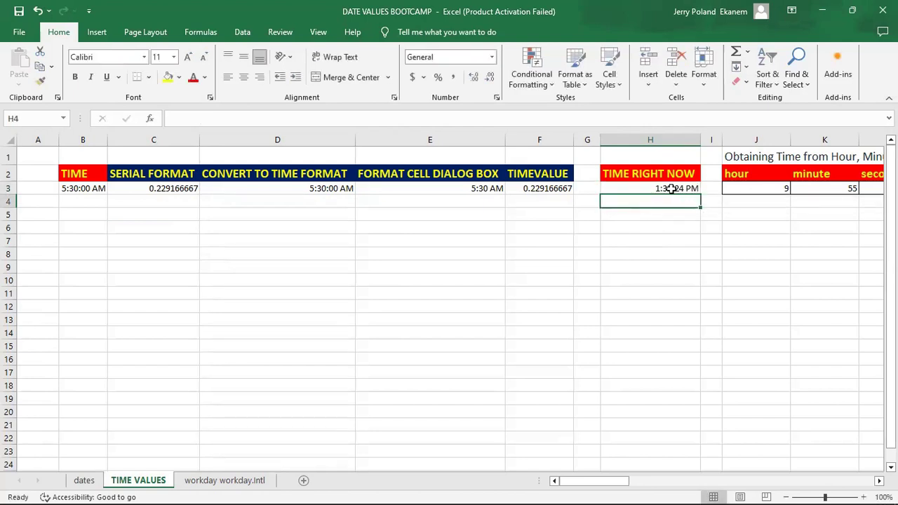
pyautogui.click(672, 188)
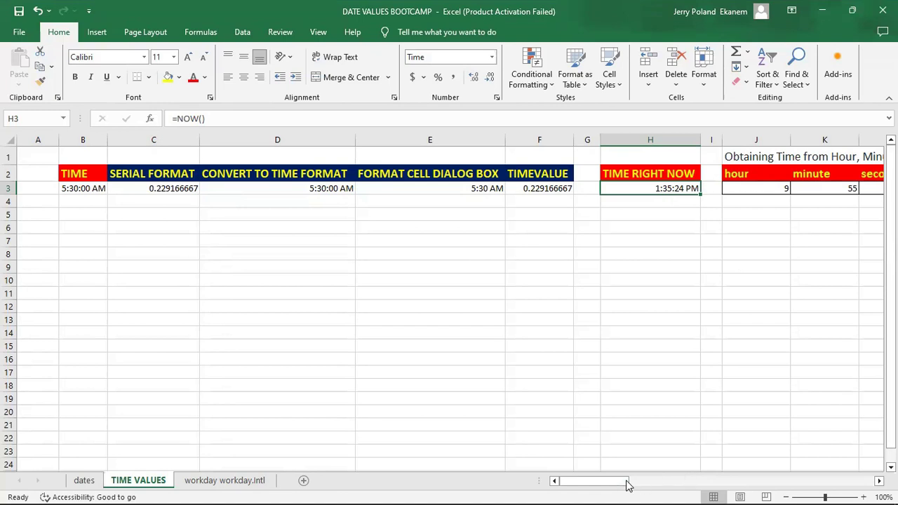
# Clear the existing formula from cell M3 under TIME FUNCTION
pyautogui.moveTo(626, 485); pyautogui.dragTo(655, 485)
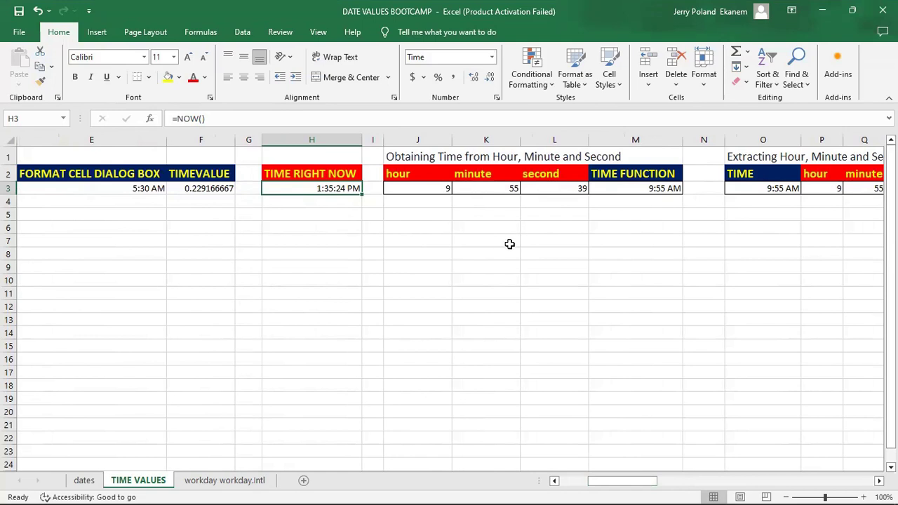
pyautogui.click(651, 189)
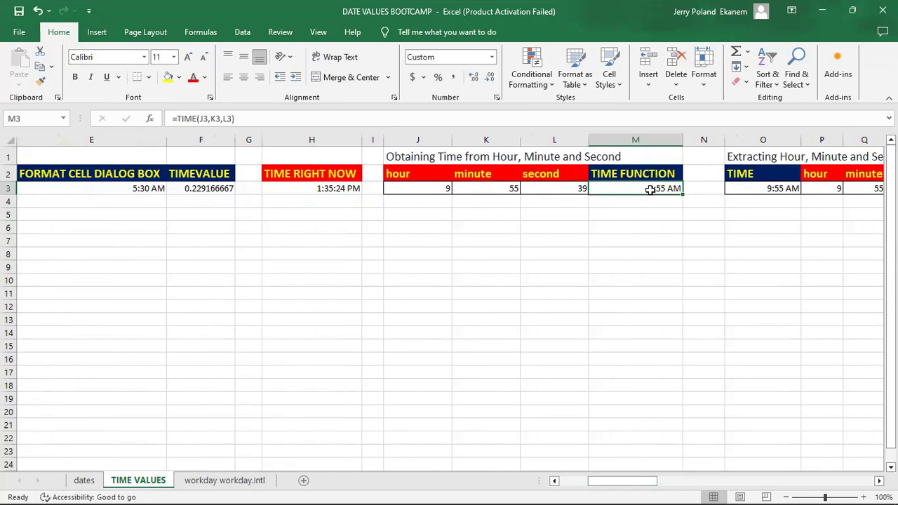
pyautogui.press('BackSpace')
pyautogui.press('Return')
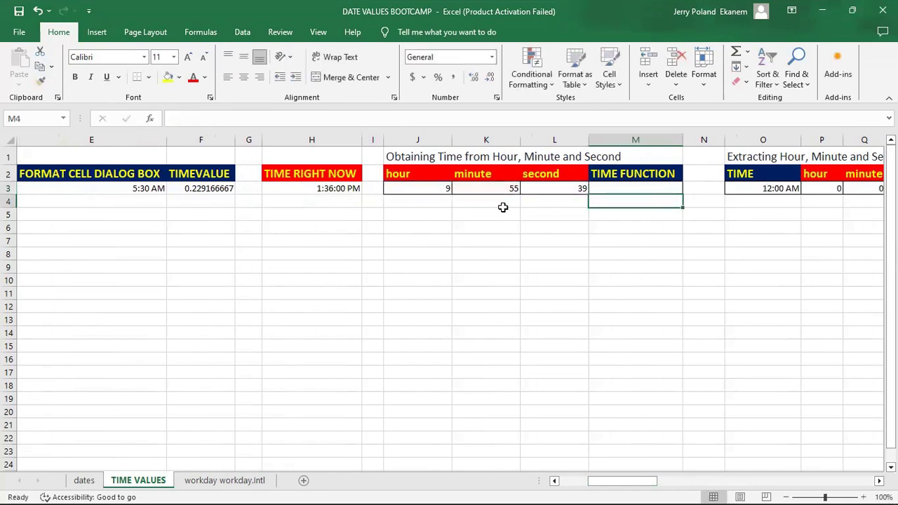
# Enter the formula =TIME(J3,K3,L3) in cell M3, using the hour, minute and second cells of row 3
pyautogui.click(428, 189)
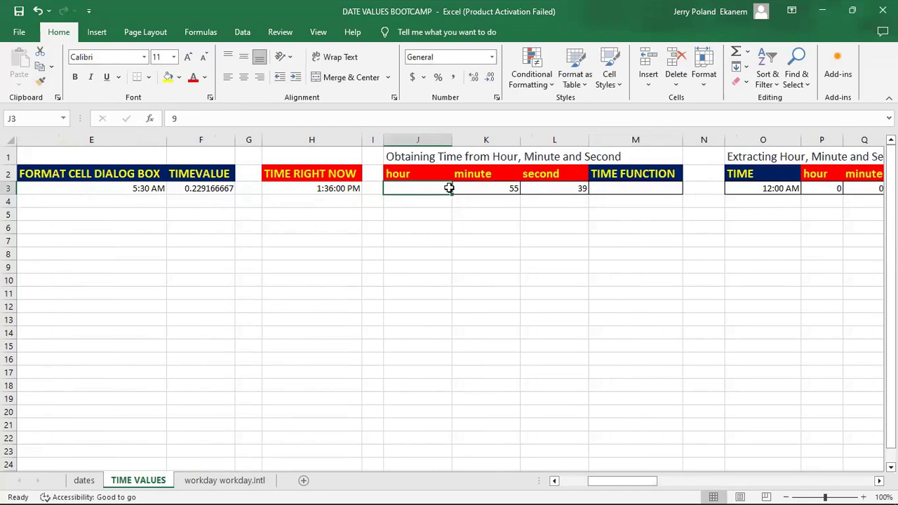
pyautogui.click(491, 188)
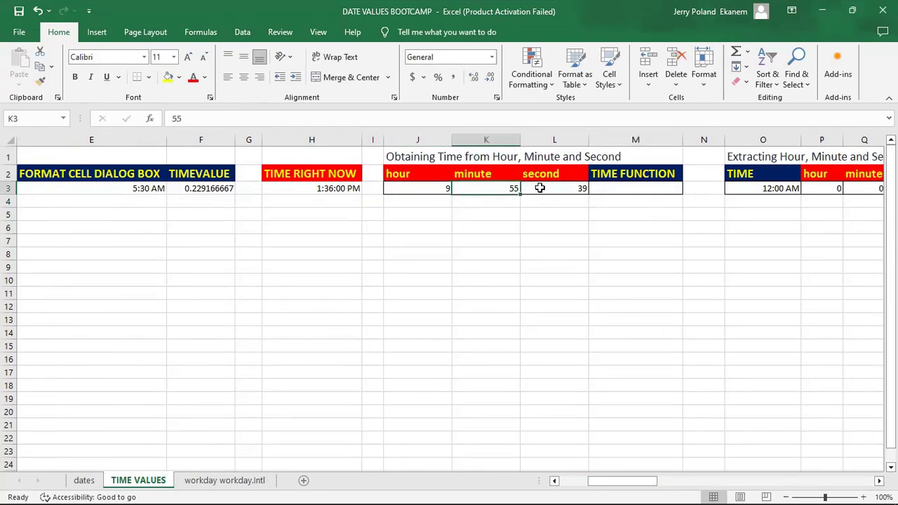
pyautogui.click(578, 189)
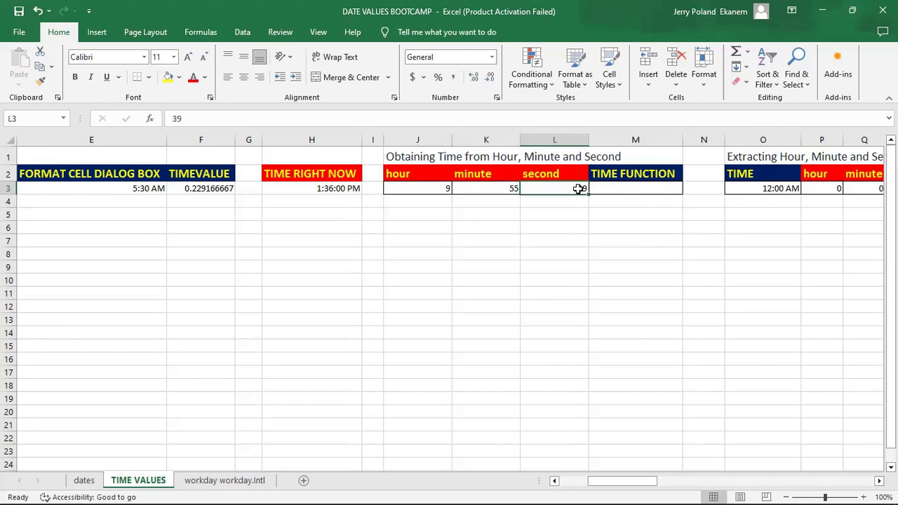
pyautogui.click(624, 189)
pyautogui.write('=')
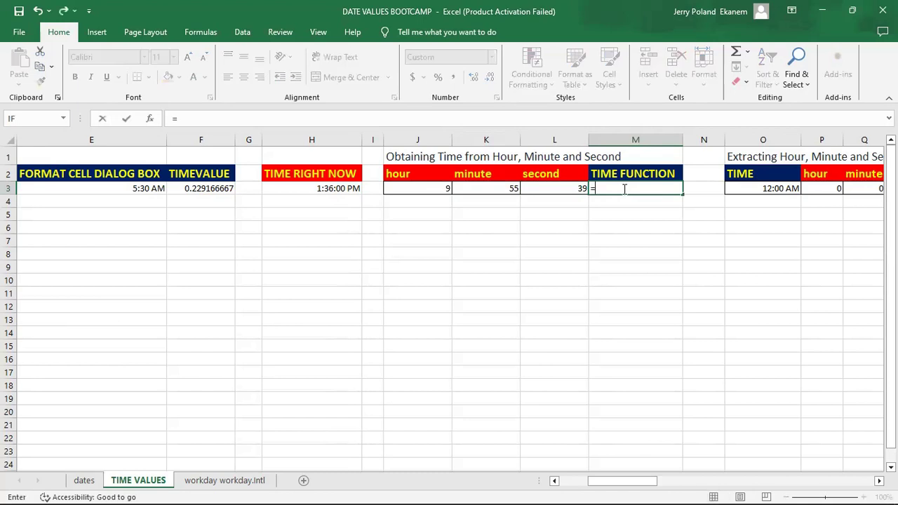
pyautogui.write('TI')
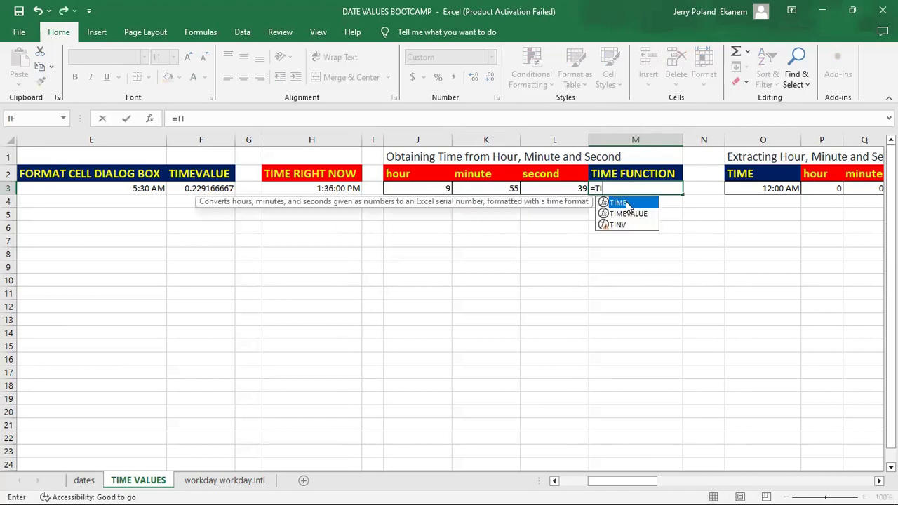
pyautogui.doubleClick(627, 203)
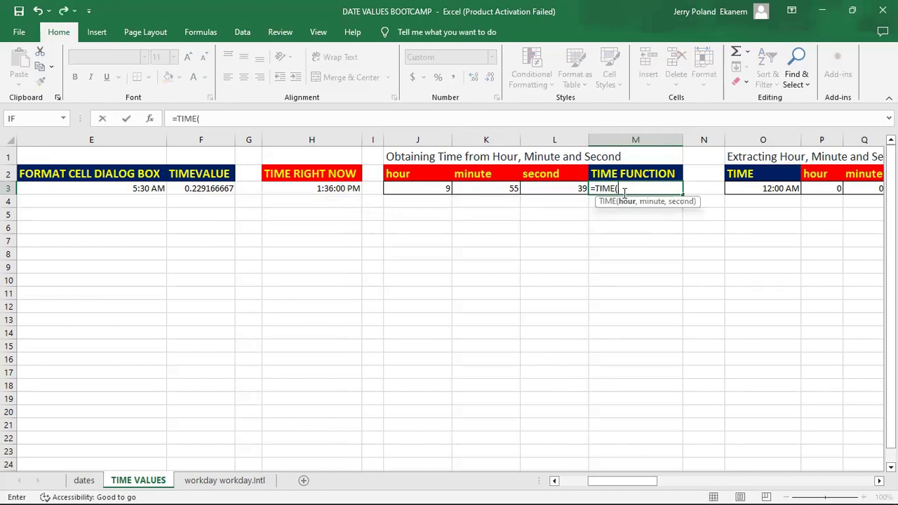
pyautogui.click(423, 189)
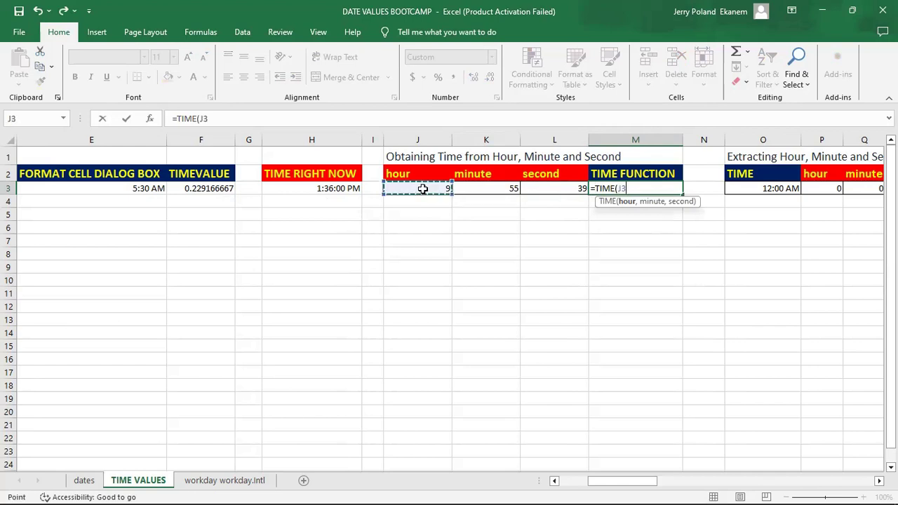
pyautogui.write(',')
pyautogui.click(484, 187)
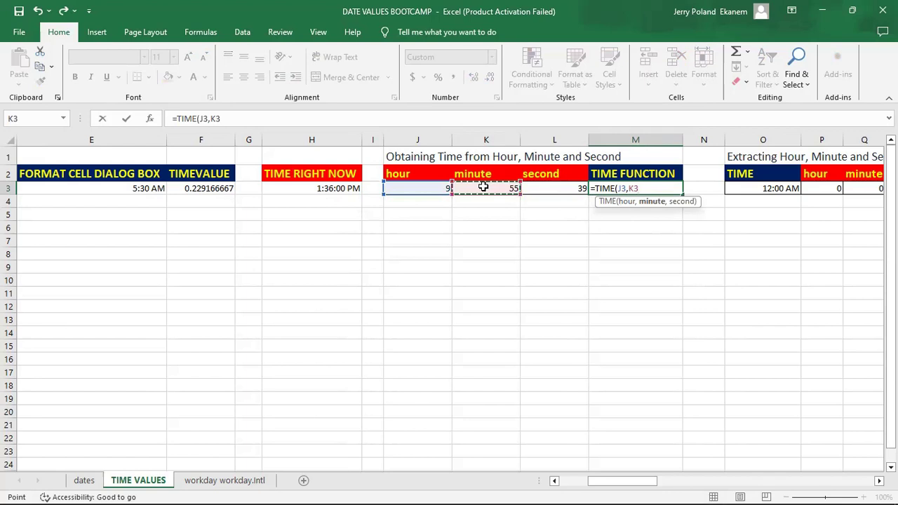
pyautogui.write(',')
pyautogui.click(561, 188)
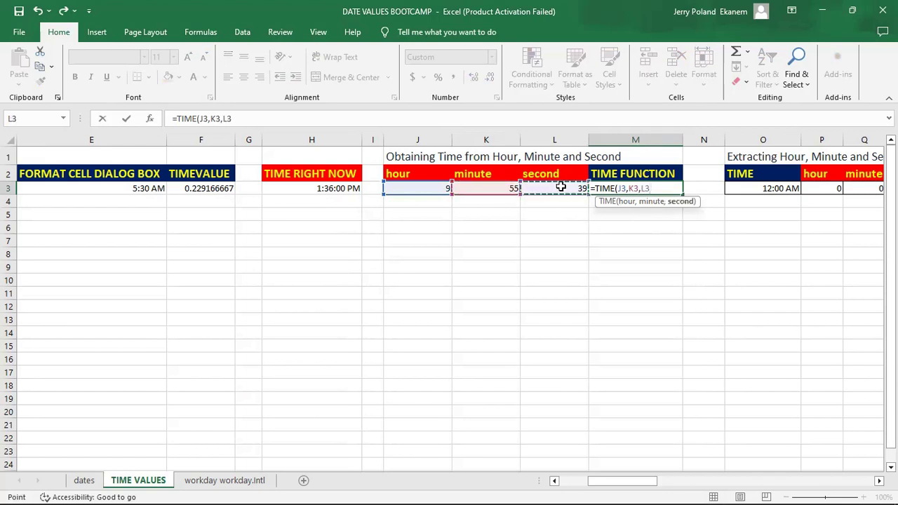
pyautogui.press('Return')
pyautogui.click(659, 188)
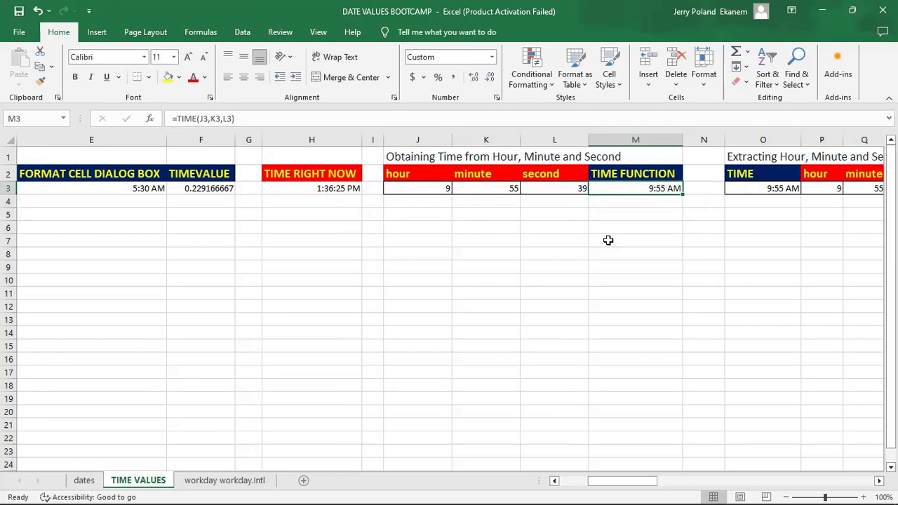
# Add a second row of time parts in row 4: hour 4, minute 34 and second 55
pyautogui.click(421, 199)
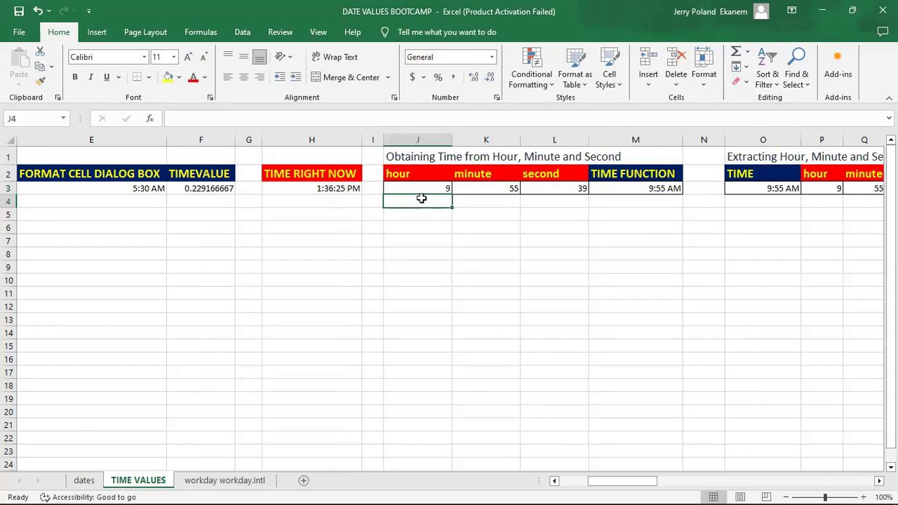
pyautogui.write('4')
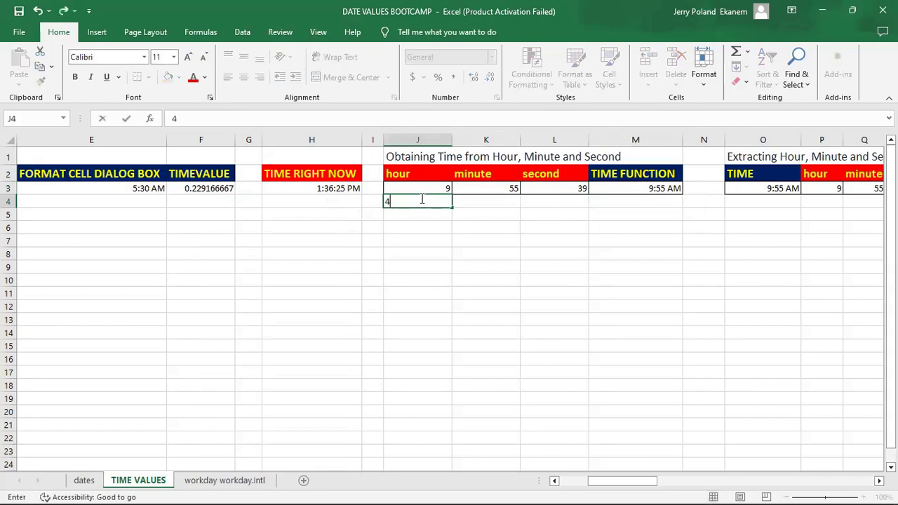
pyautogui.click(494, 205)
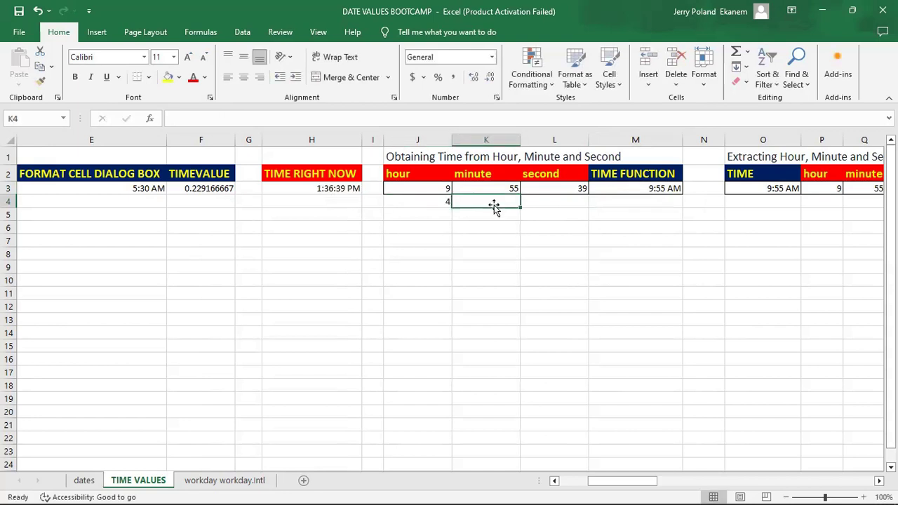
pyautogui.write('34')
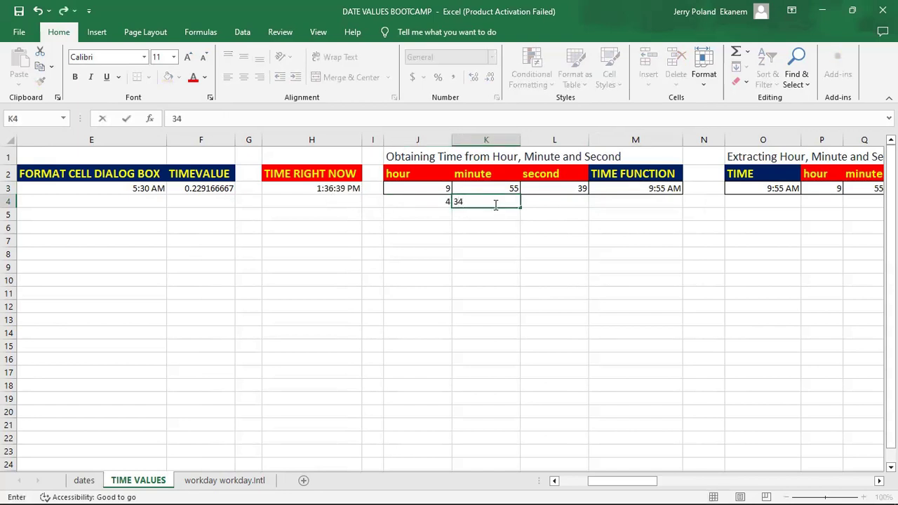
pyautogui.press('Tab')
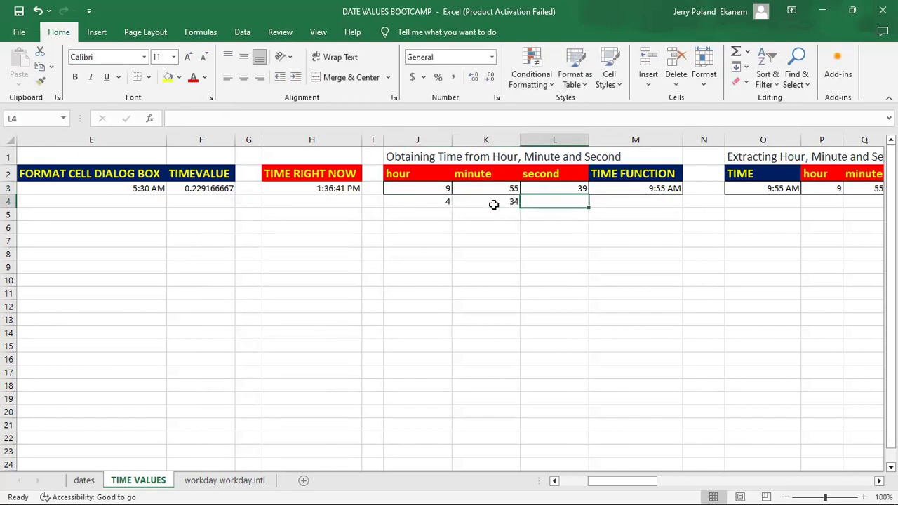
pyautogui.write('55')
pyautogui.press('Tab')
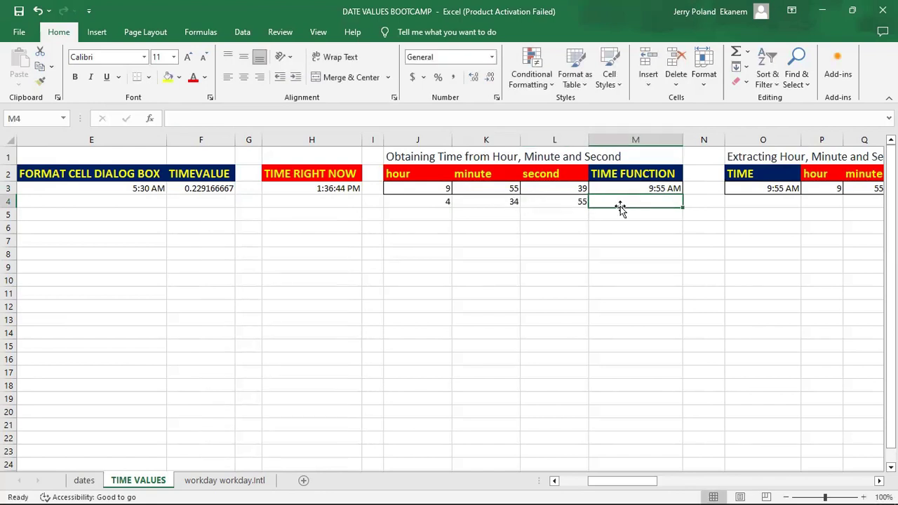
# Copy the TIME formula from M3 and paste it into M4
pyautogui.click(651, 188)
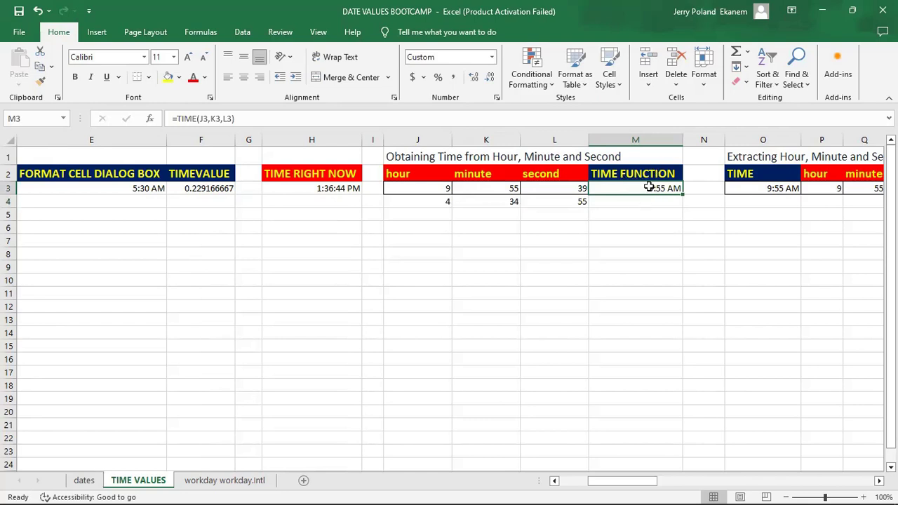
pyautogui.hotkey('ctrl', 'c')
pyautogui.click(652, 200)
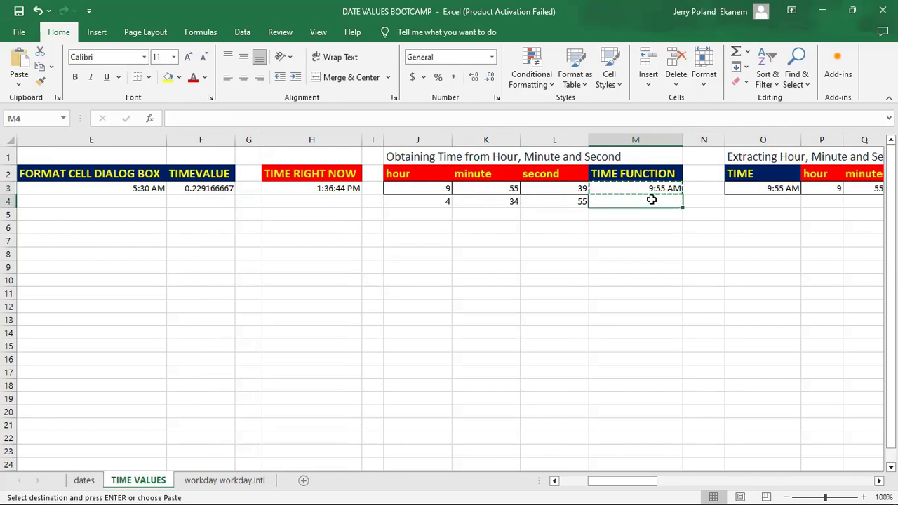
pyautogui.hotkey('ctrl', 'v')
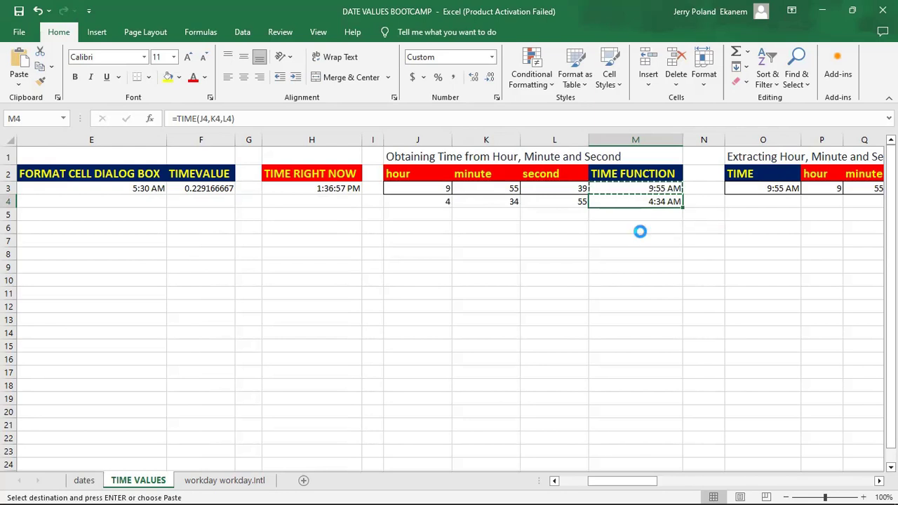
# Fill the TIME formula from M3 down to M4
pyautogui.doubleClick(661, 188)
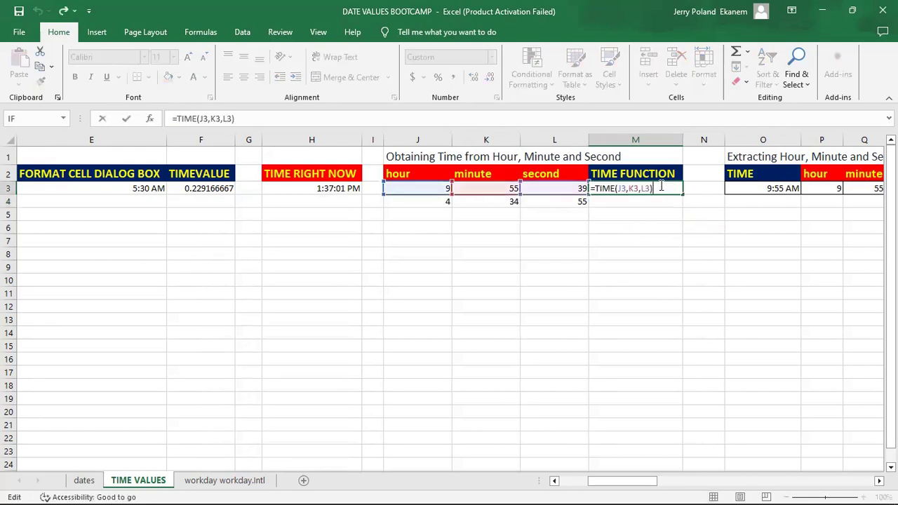
pyautogui.press('Return')
pyautogui.click(640, 189)
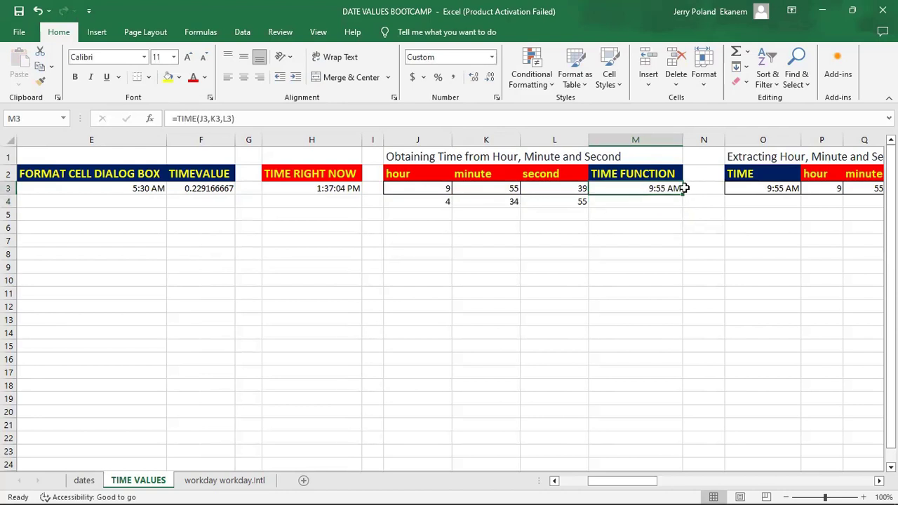
pyautogui.moveTo(684, 196); pyautogui.dragTo(684, 206)
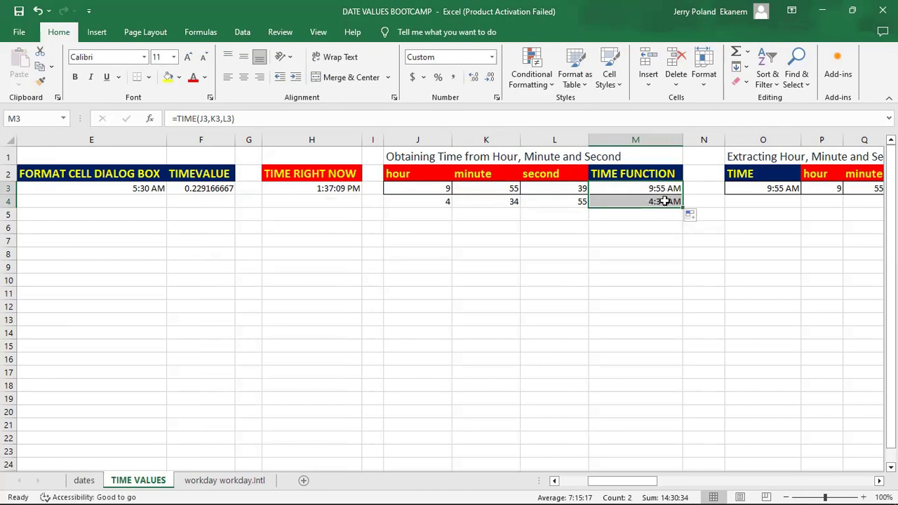
pyautogui.click(665, 201)
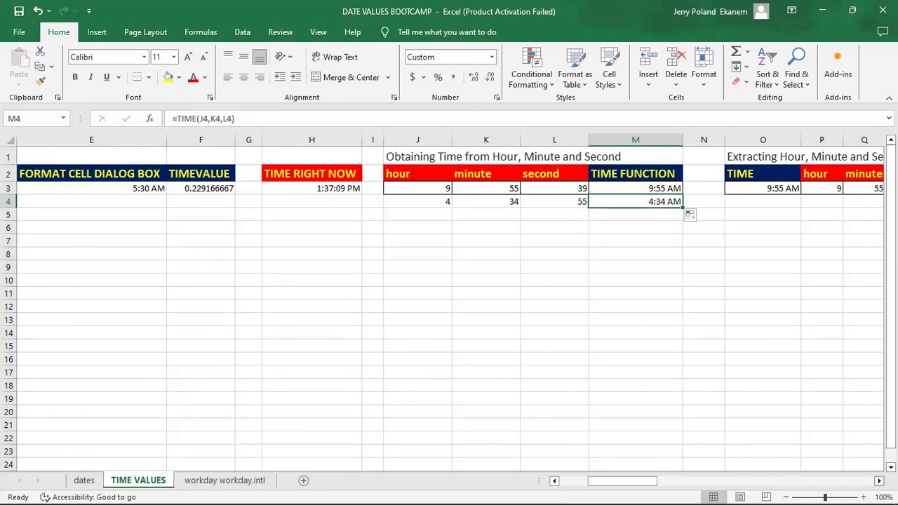
# Clear the hour, minute and second formulas in cells P3, Q3 and R3
pyautogui.hscroll(5, 450, 302)
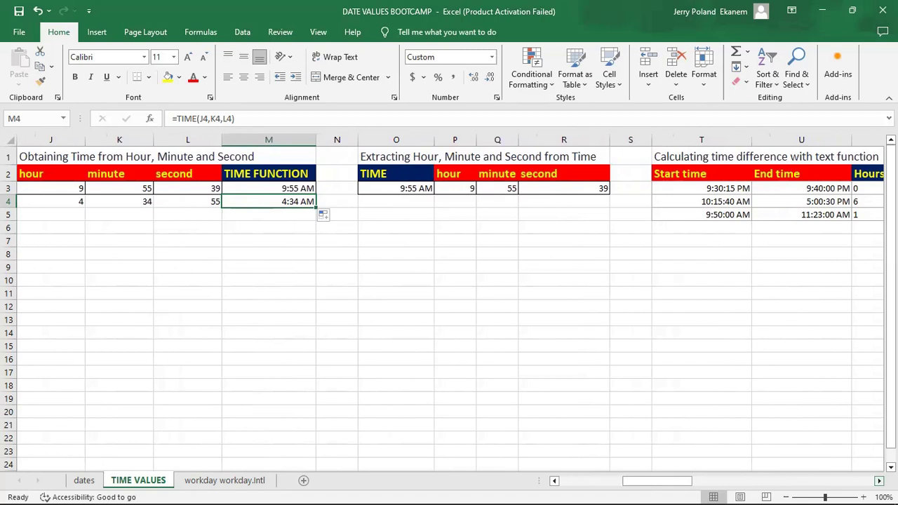
pyautogui.click(457, 192)
pyautogui.press('BackSpace')
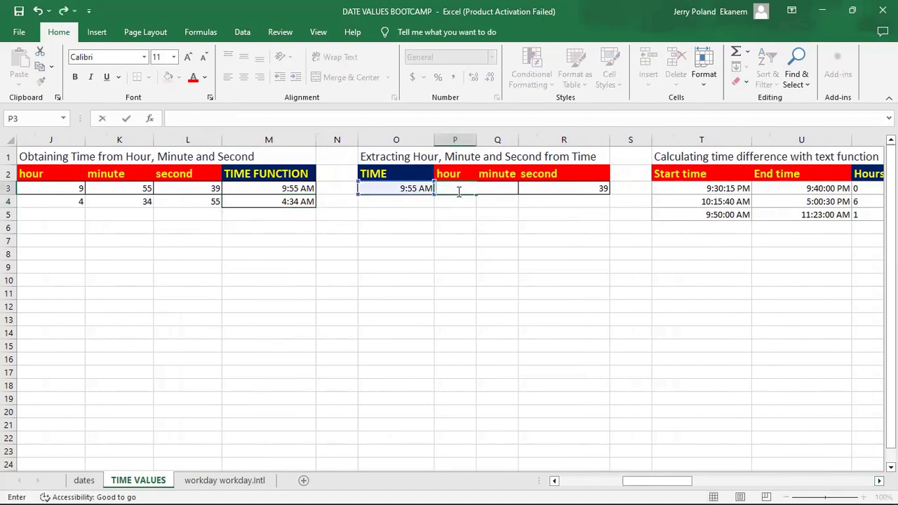
pyautogui.press('Return')
pyautogui.click(501, 189)
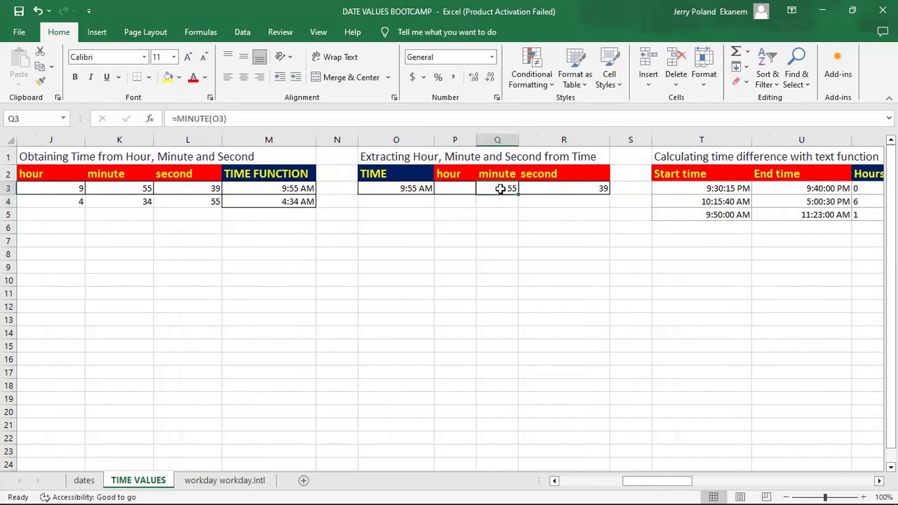
pyautogui.press('BackSpace')
pyautogui.press('Return')
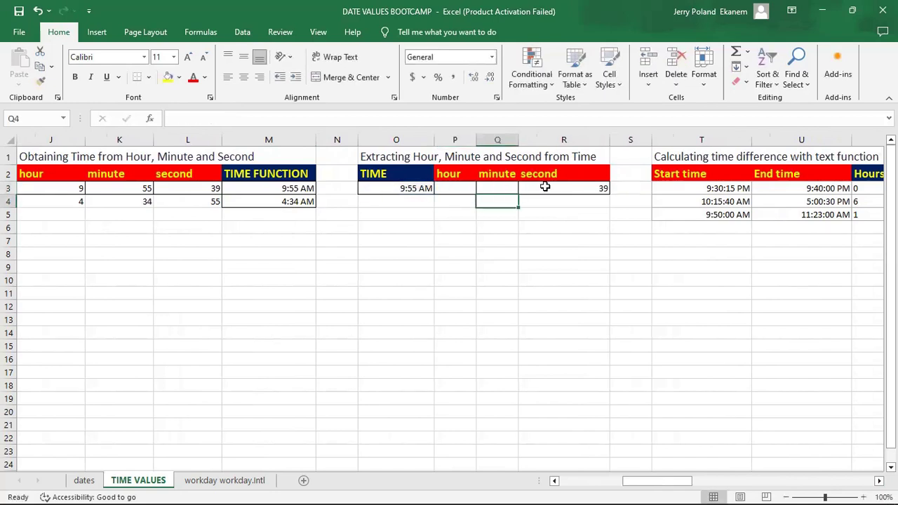
pyautogui.click(545, 186)
pyautogui.press('BackSpace')
pyautogui.press('Return')
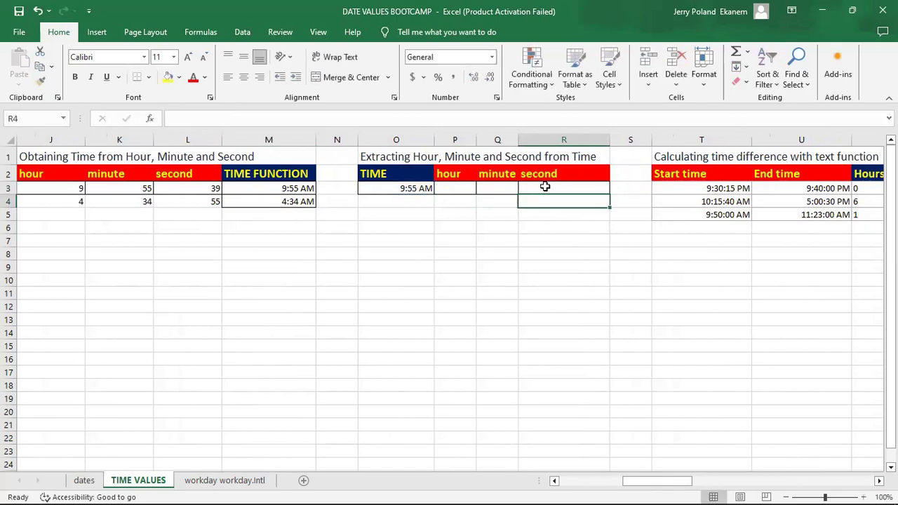
# Extract the hour from the time in O3 with the formula =HOUR(O3) in cell P3
pyautogui.click(409, 186)
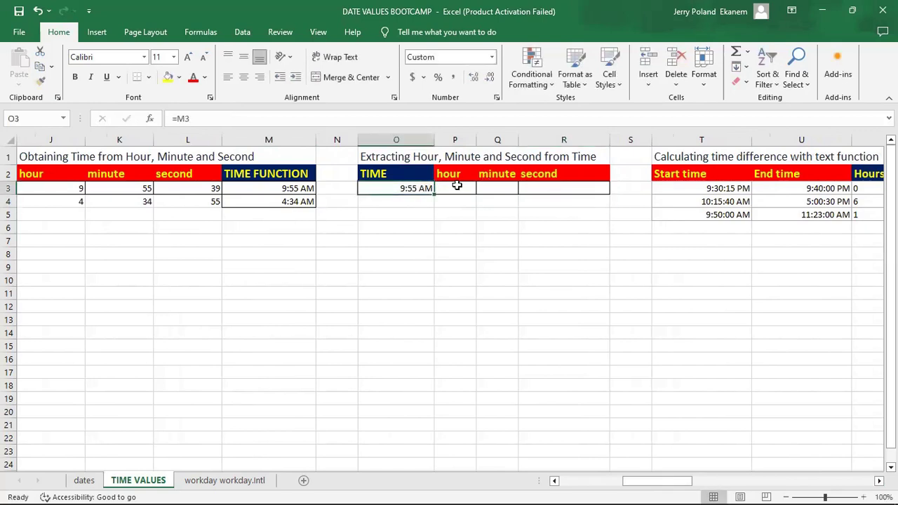
pyautogui.click(459, 187)
pyautogui.write('=')
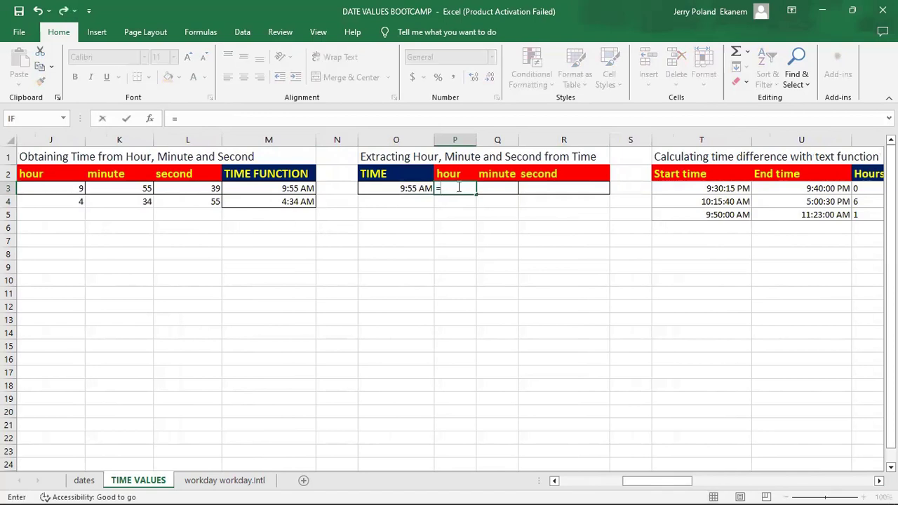
pyautogui.write('HOU')
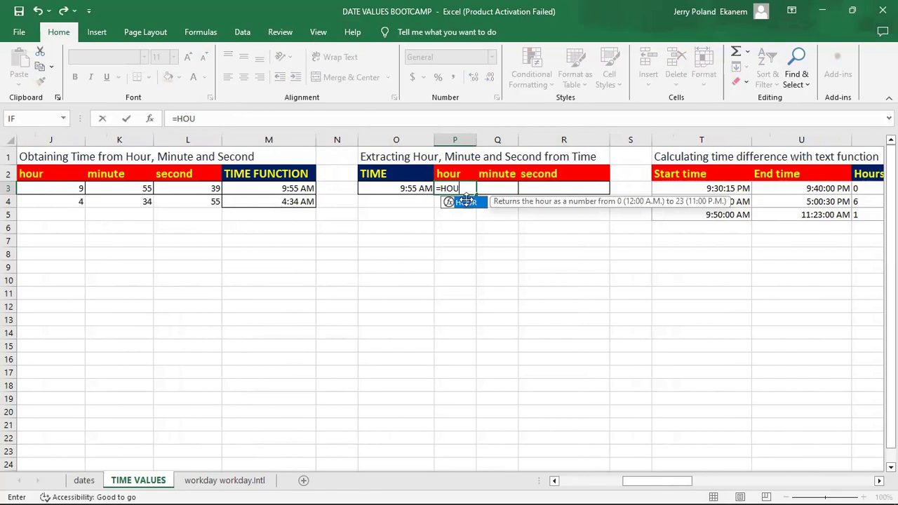
pyautogui.doubleClick(467, 201)
pyautogui.click(404, 188)
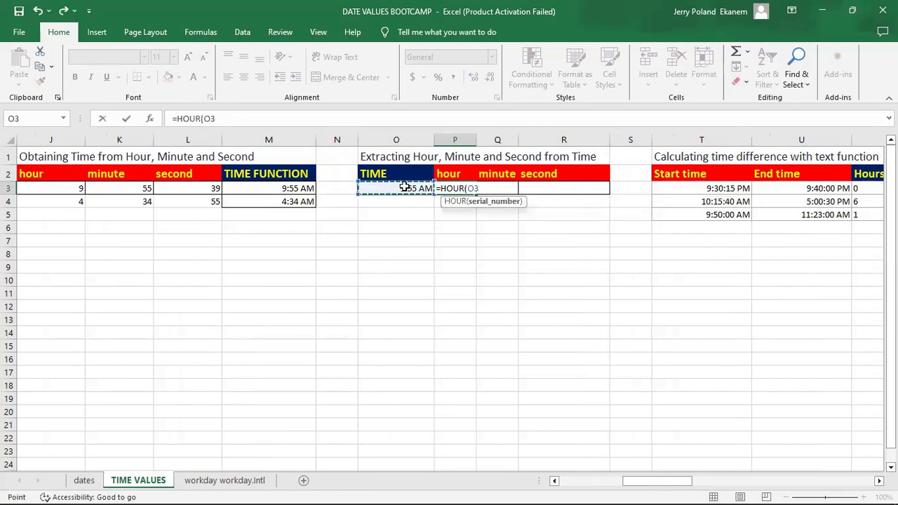
pyautogui.press('Return')
pyautogui.click(461, 188)
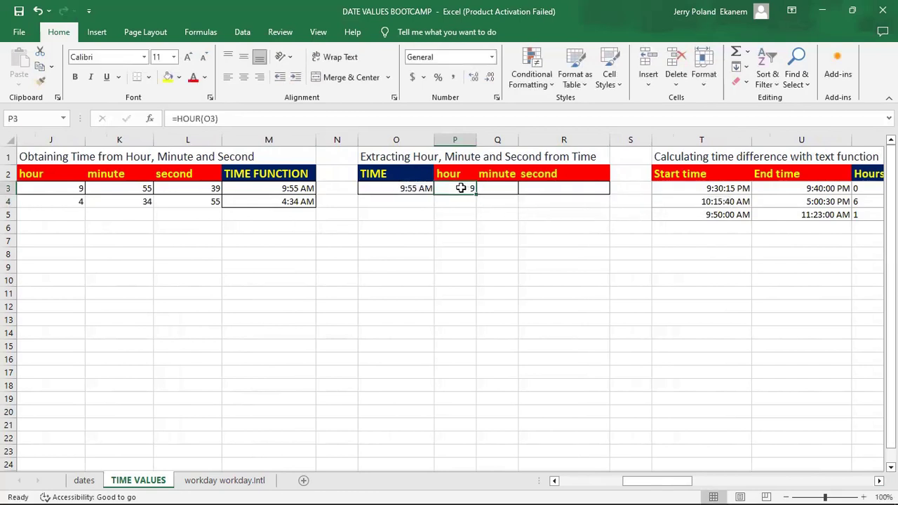
# Extract the minute from the time in O3 with the formula =MINUTE(O3) in cell Q3
pyautogui.click(503, 186)
pyautogui.write('=M')
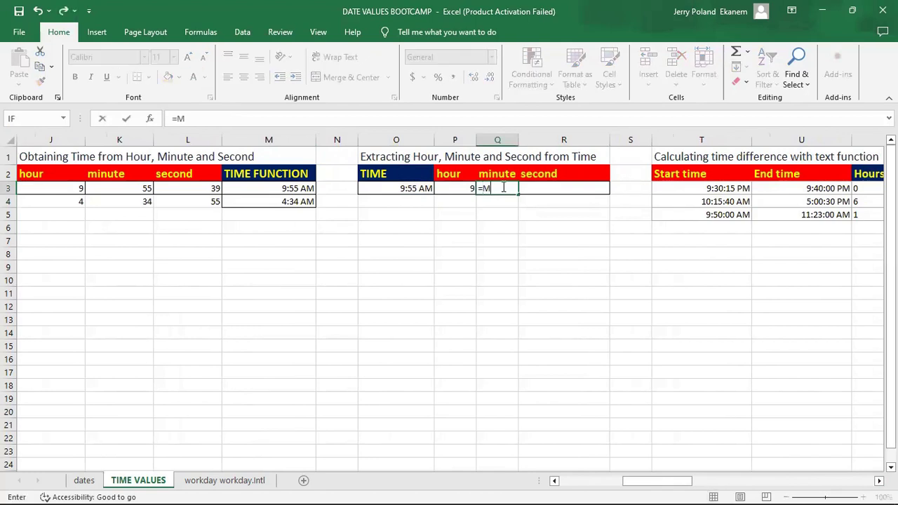
pyautogui.write('I')
pyautogui.click(505, 213)
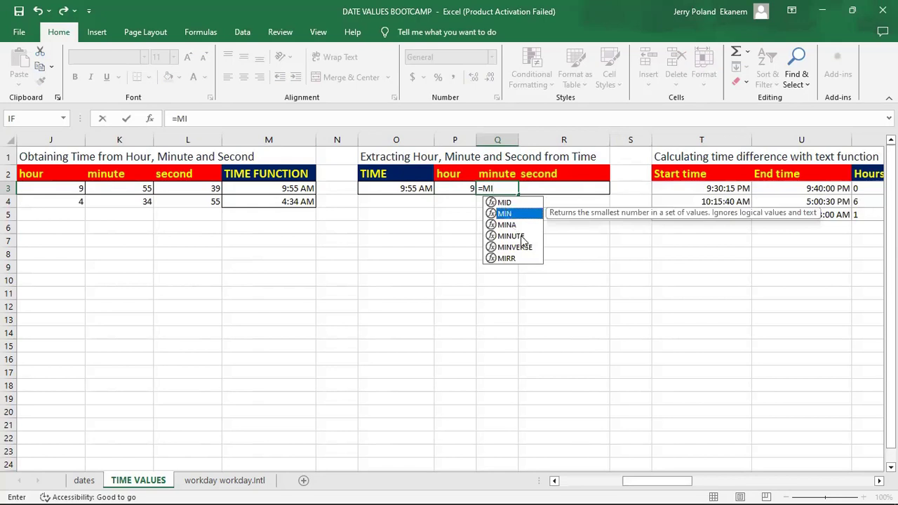
pyautogui.click(522, 239)
pyautogui.doubleClick(523, 239)
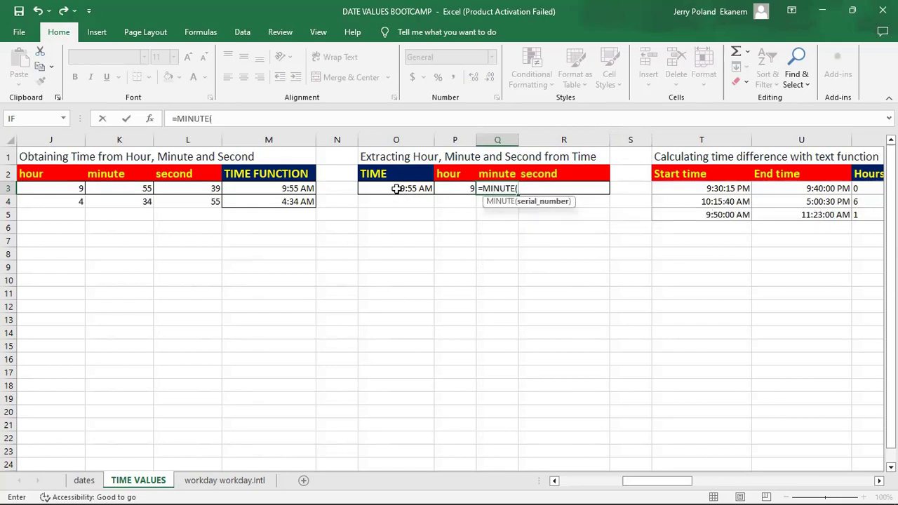
pyautogui.click(397, 189)
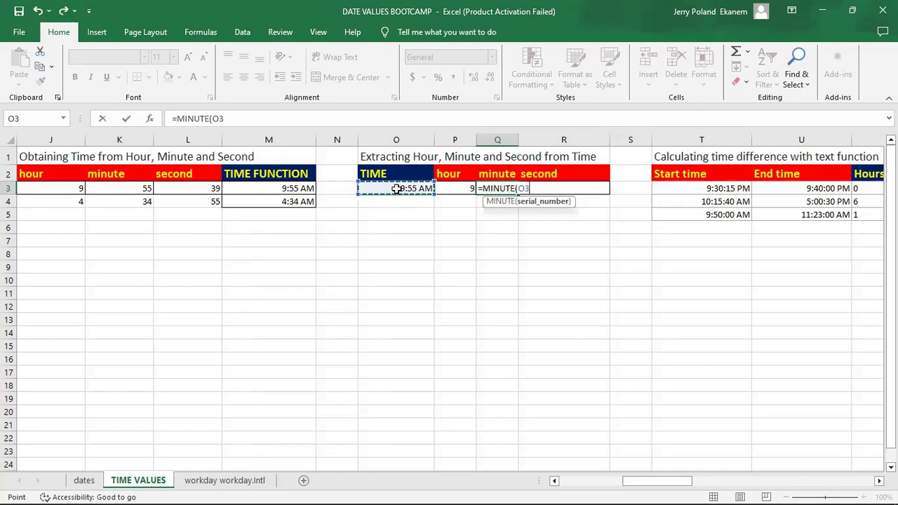
pyautogui.press('Return')
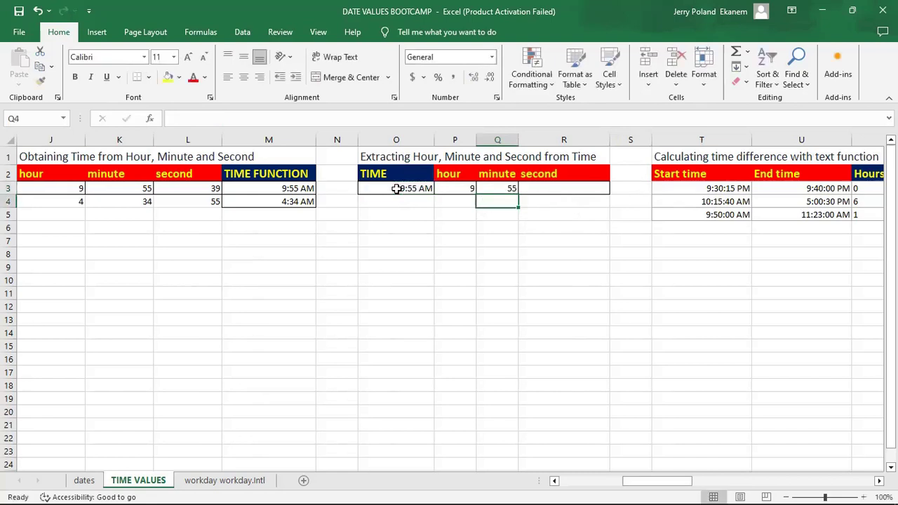
# Extract the second from the time in O3 with the formula =SECOND(O3) in cell R3
pyautogui.click(546, 189)
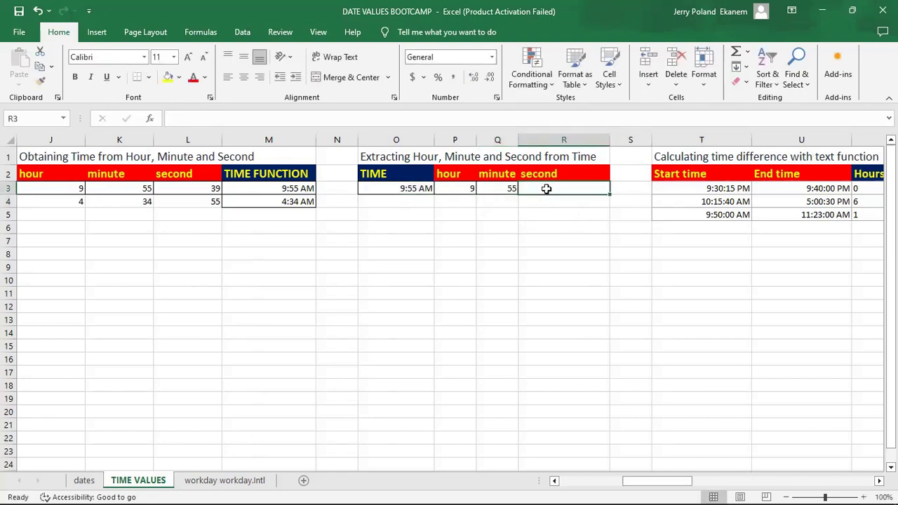
pyautogui.write('=S')
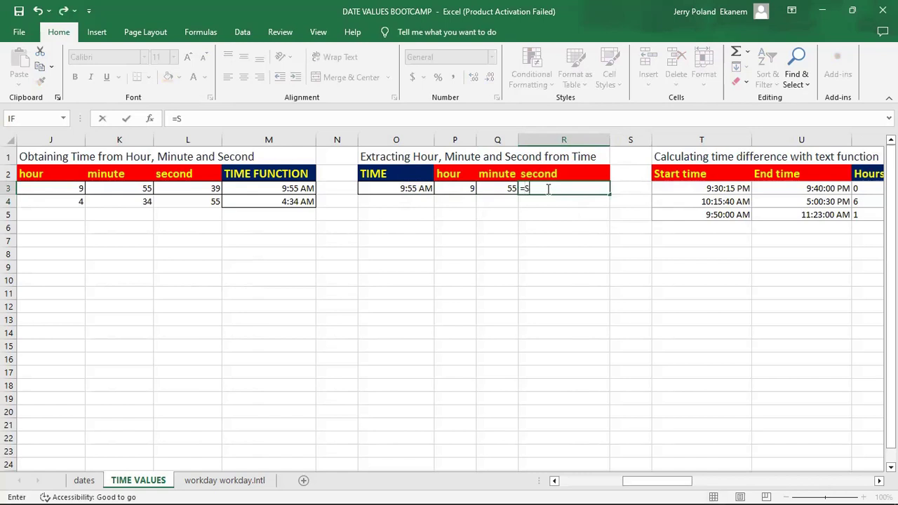
pyautogui.write('EC')
pyautogui.click(566, 226)
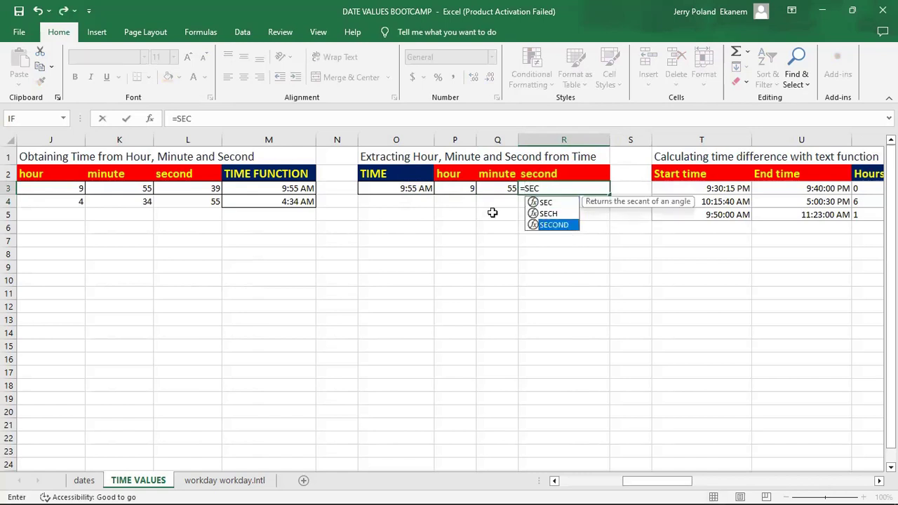
pyautogui.press('Tab')
pyautogui.click(405, 188)
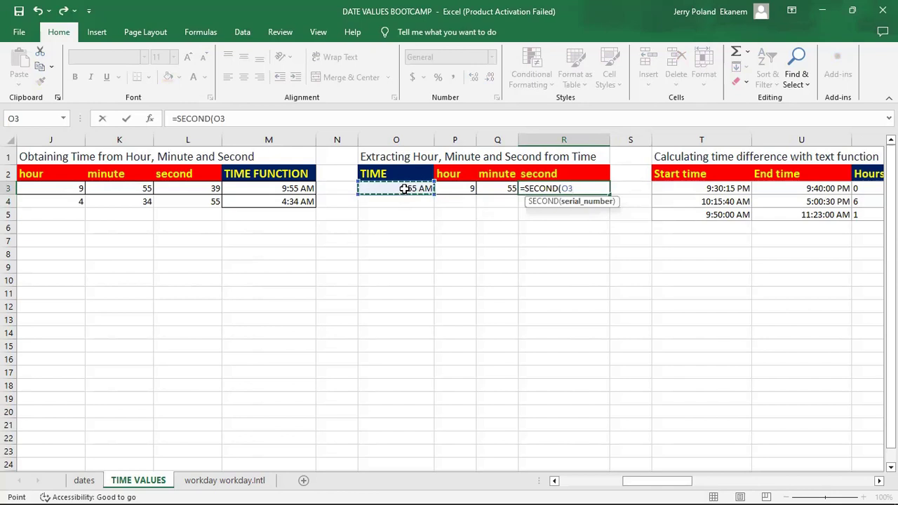
pyautogui.press('Return')
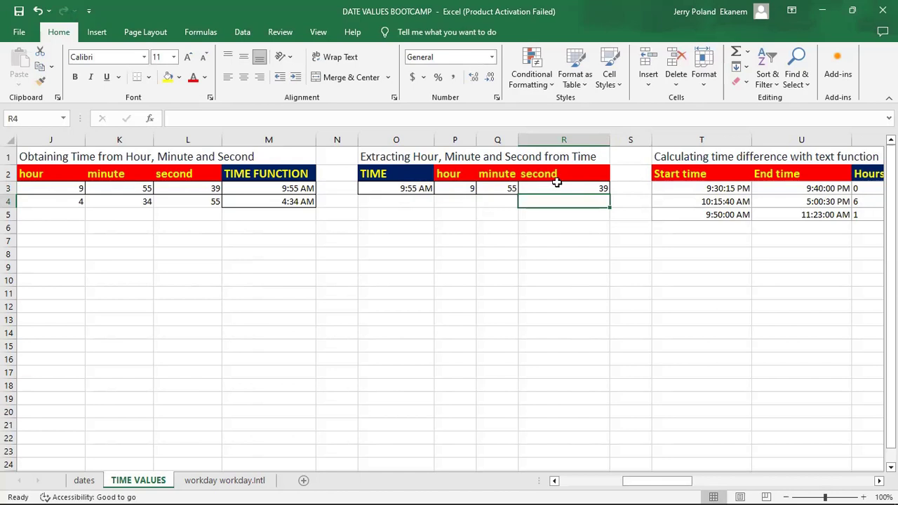
# Add a second time, 8:45, in cell O4 of the time extraction table
pyautogui.click(403, 200)
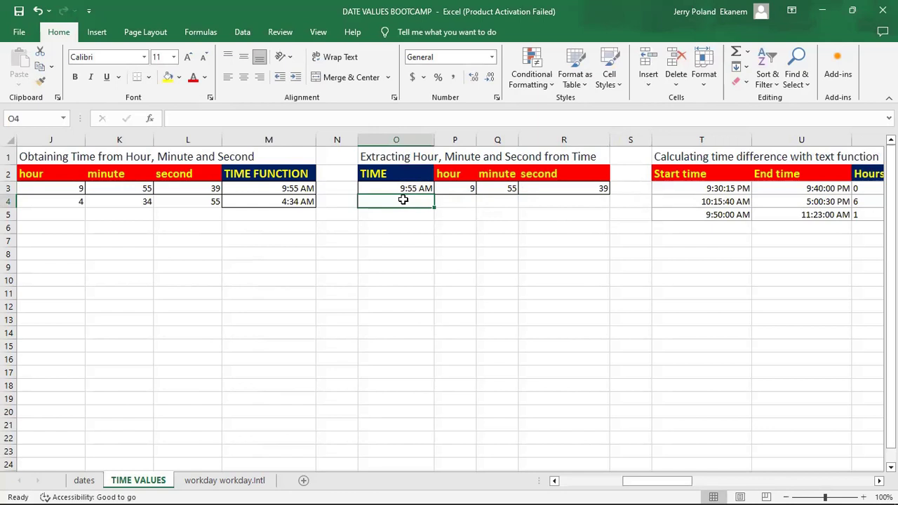
pyautogui.write('8')
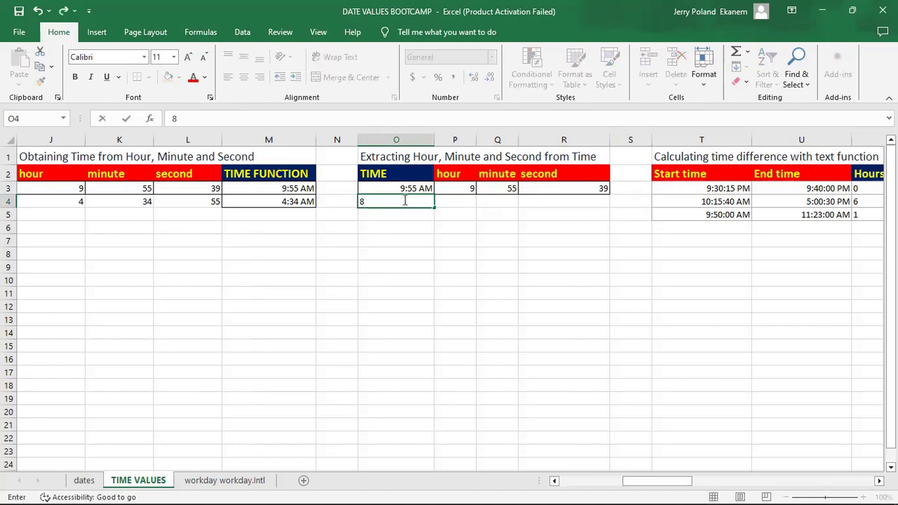
pyautogui.write(':45')
pyautogui.press('Return')
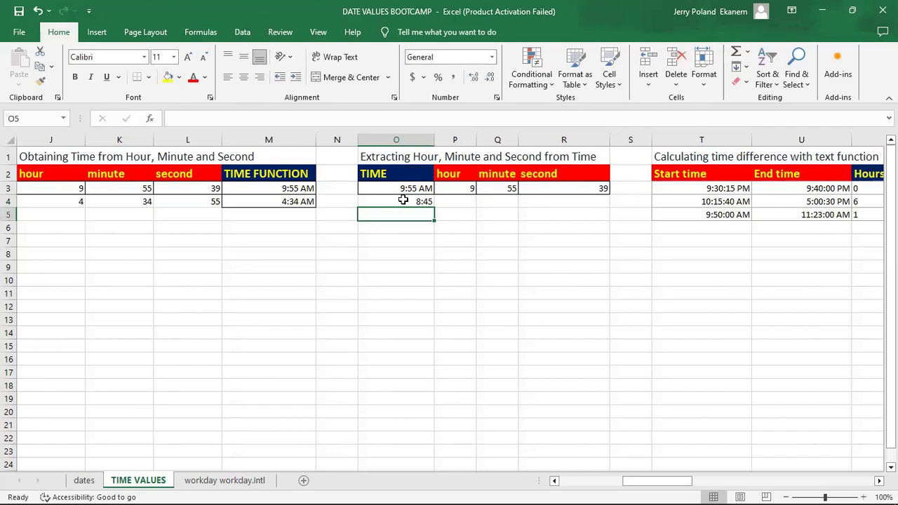
# Format cell O4 as Time using the 13:30 display type
pyautogui.click(419, 203)
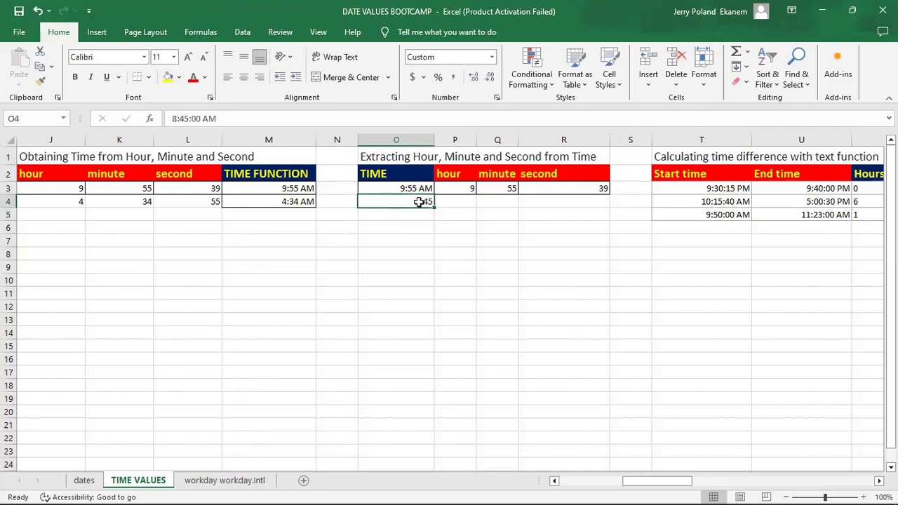
pyautogui.click(493, 58)
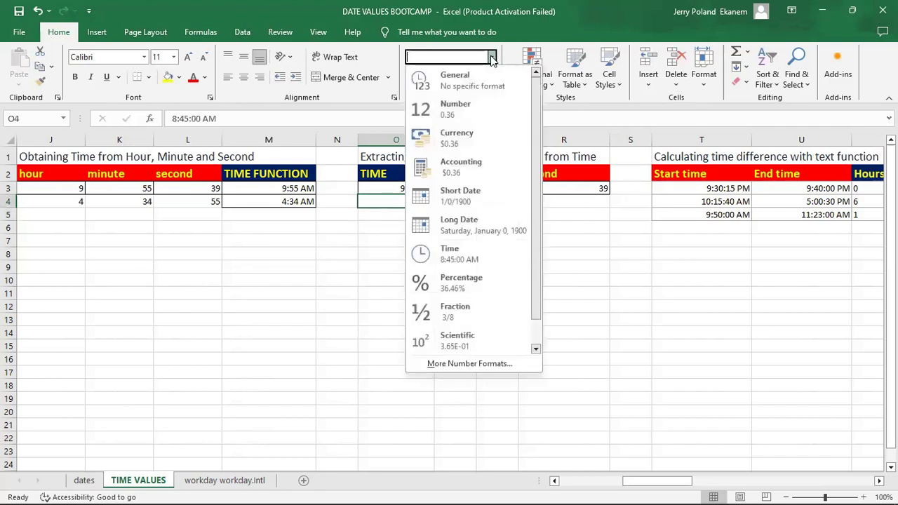
pyautogui.click(503, 257)
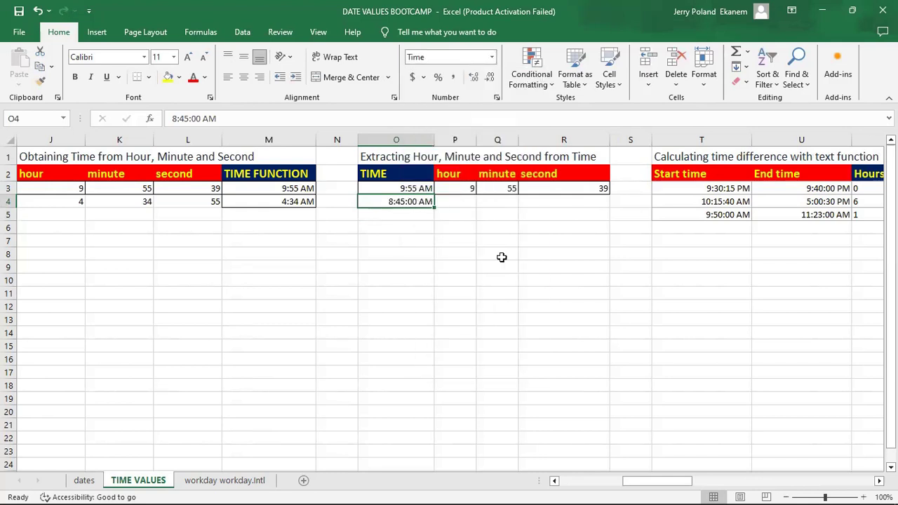
pyautogui.click(497, 98)
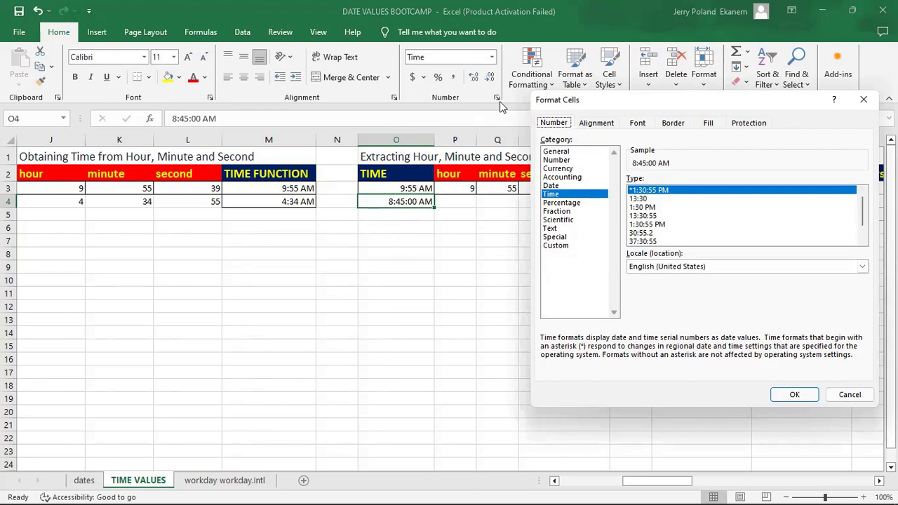
pyautogui.click(640, 200)
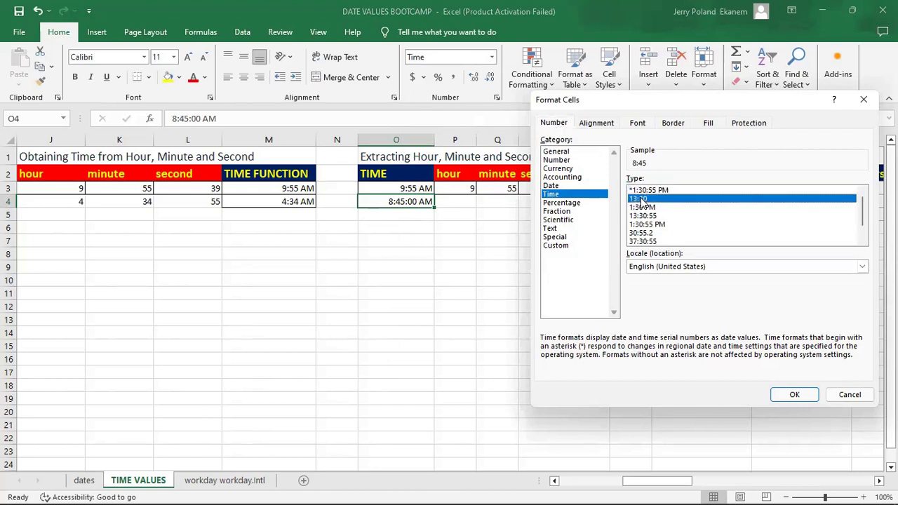
pyautogui.click(653, 208)
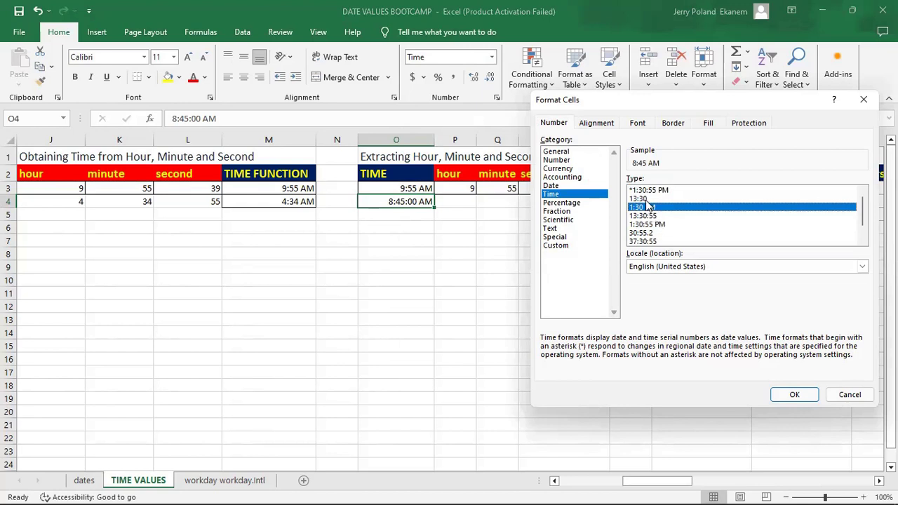
pyautogui.click(646, 201)
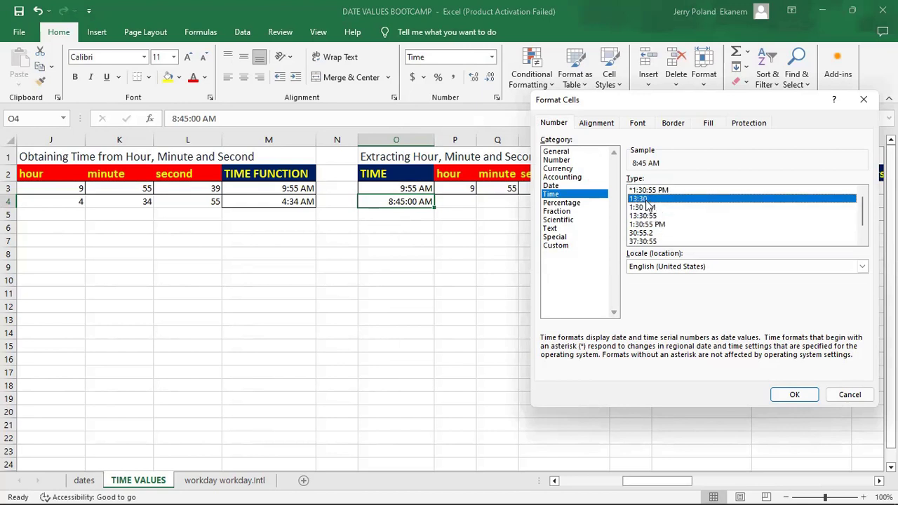
pyautogui.click(794, 395)
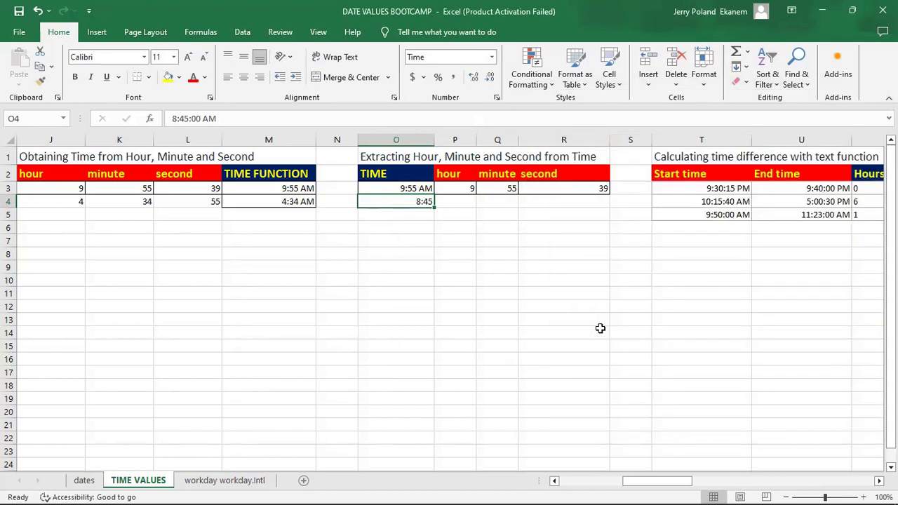
# Extract the hour from the time in O4 with the HOUR function in cell P4
pyautogui.click(445, 228)
pyautogui.click(465, 200)
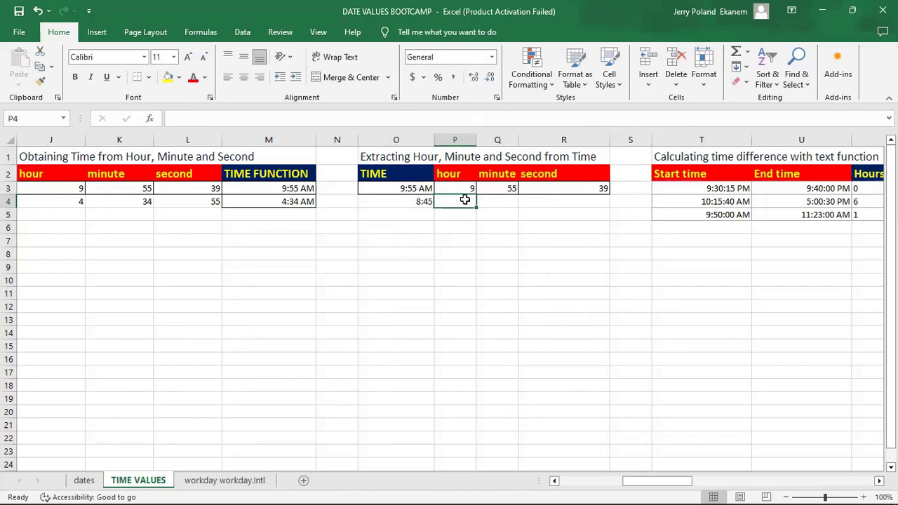
pyautogui.write('=')
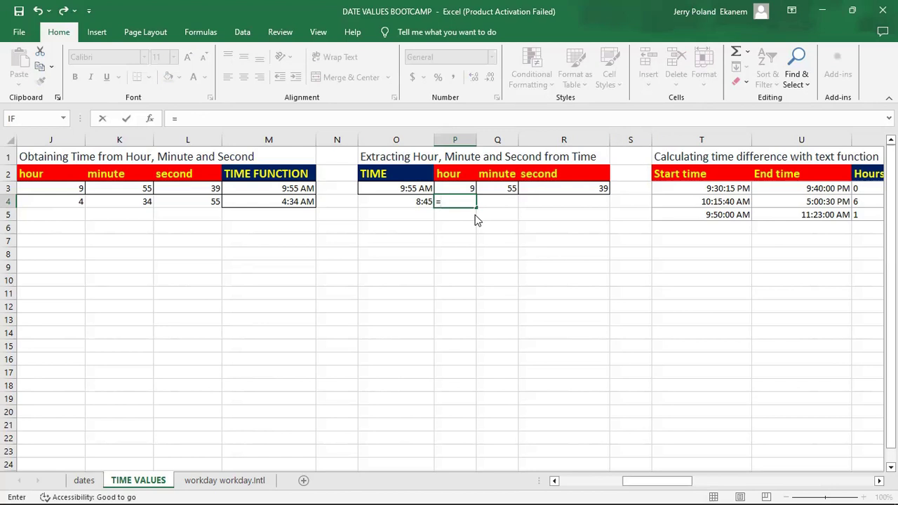
pyautogui.write('HOU')
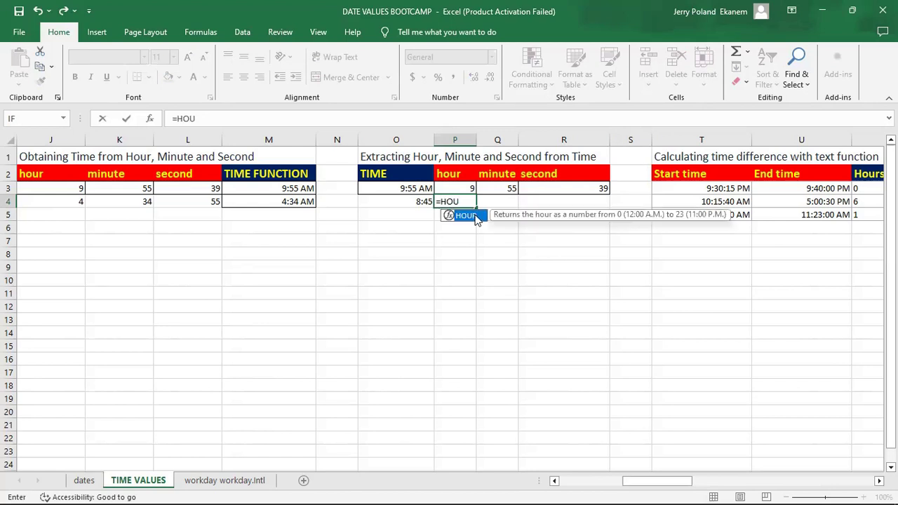
pyautogui.press('Tab')
pyautogui.click(413, 201)
pyautogui.press('Return')
pyautogui.click(468, 202)
pyautogui.click(502, 202)
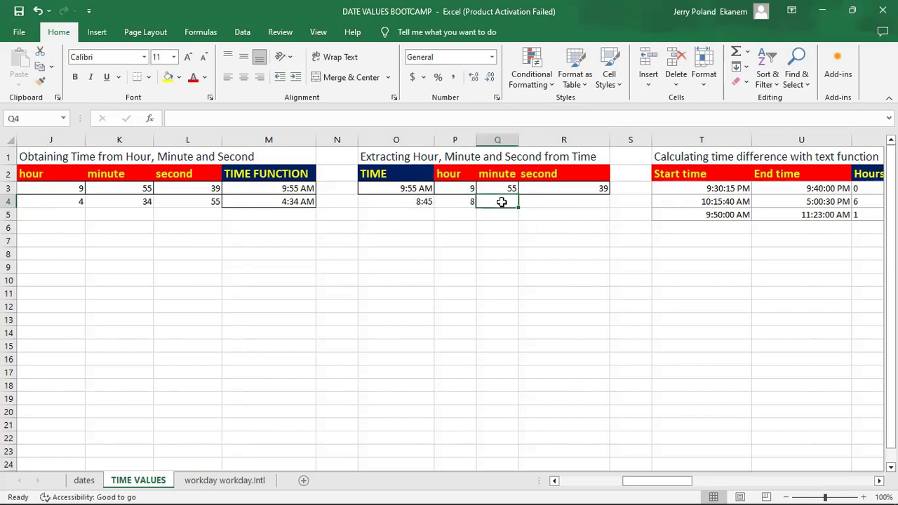
# Copy the minute and second formulas from Q3:R3 down to row 4 of the time extraction table
pyautogui.click(506, 189)
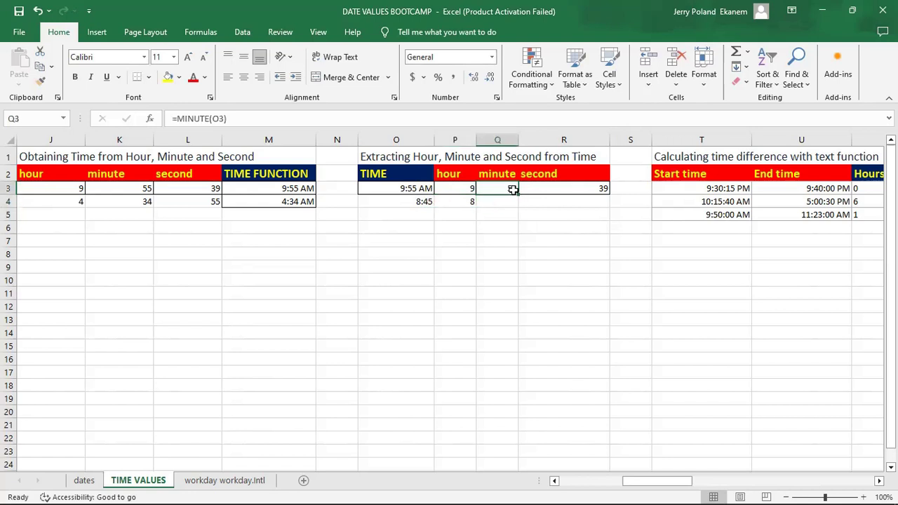
pyautogui.moveTo(509, 189); pyautogui.dragTo(555, 189)
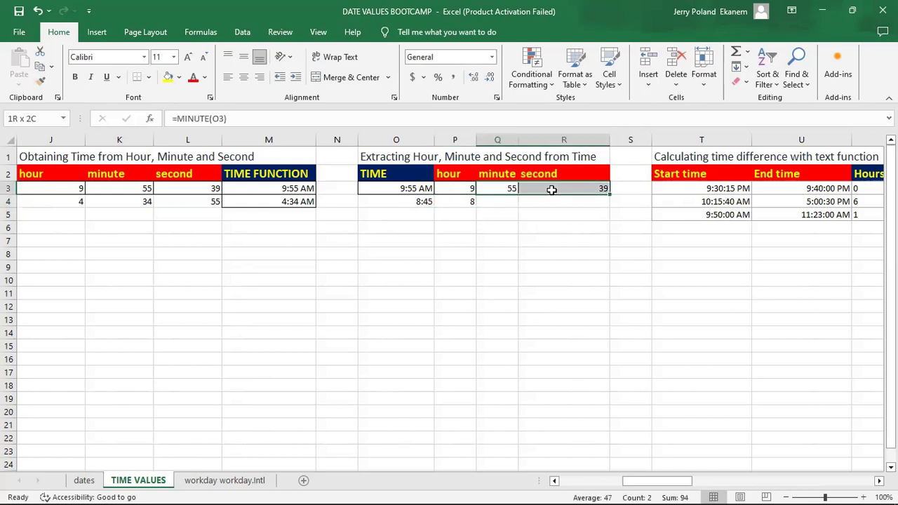
pyautogui.moveTo(608, 196); pyautogui.dragTo(608, 208)
# Check the MINUTE and SECOND formulas in rows 3 and 4 of the time extraction table
pyautogui.click(595, 203)
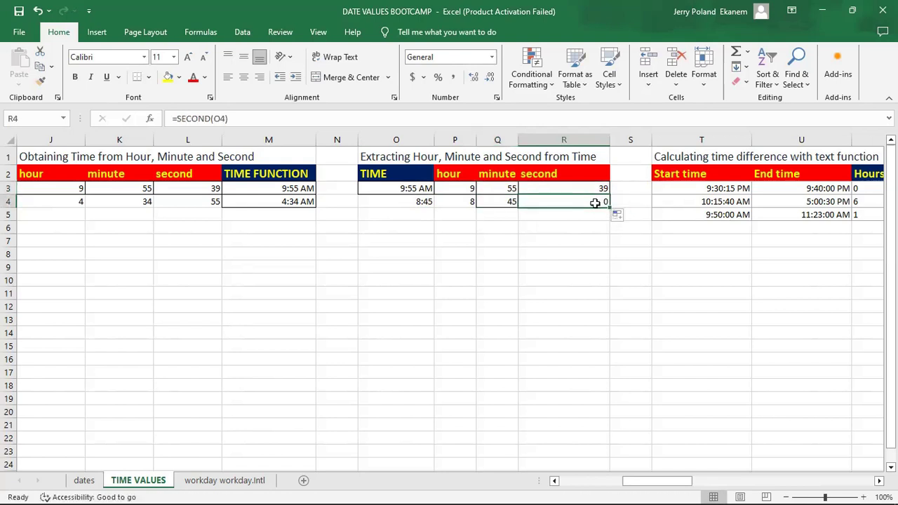
pyautogui.doubleClick(595, 202)
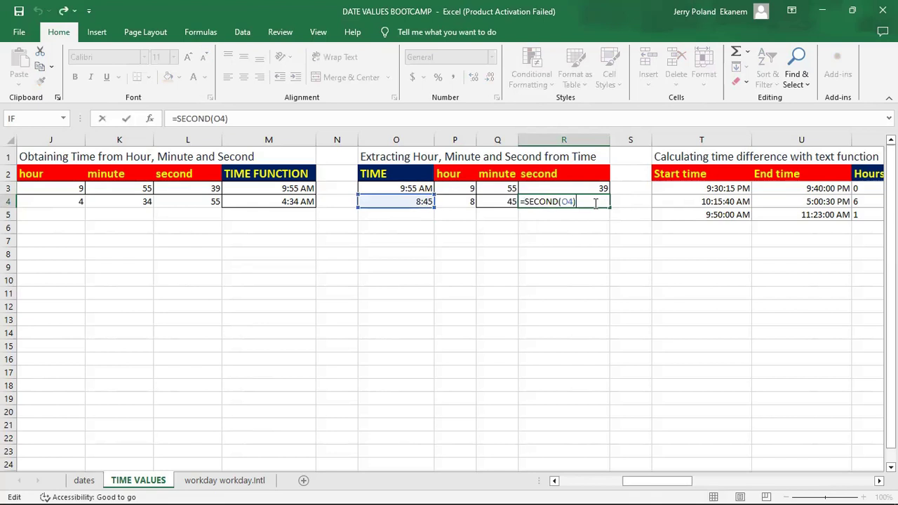
pyautogui.press('Return')
pyautogui.click(586, 190)
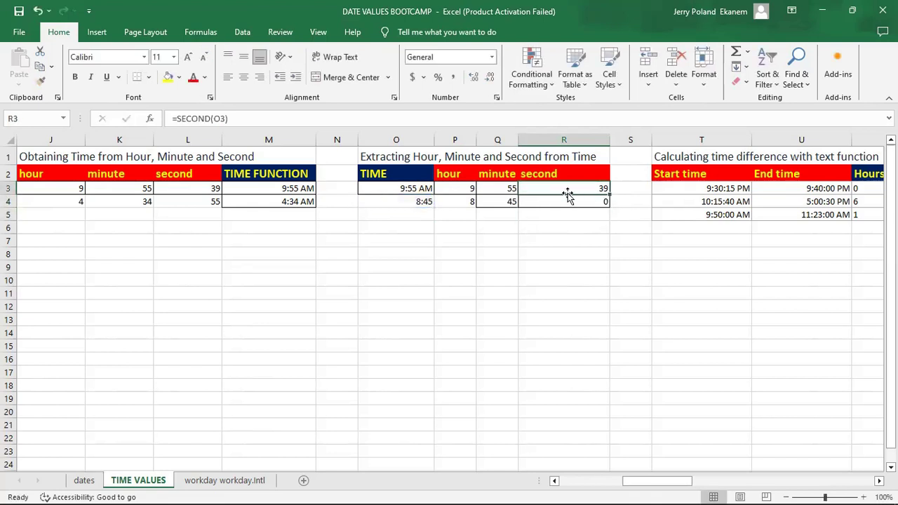
pyautogui.click(504, 188)
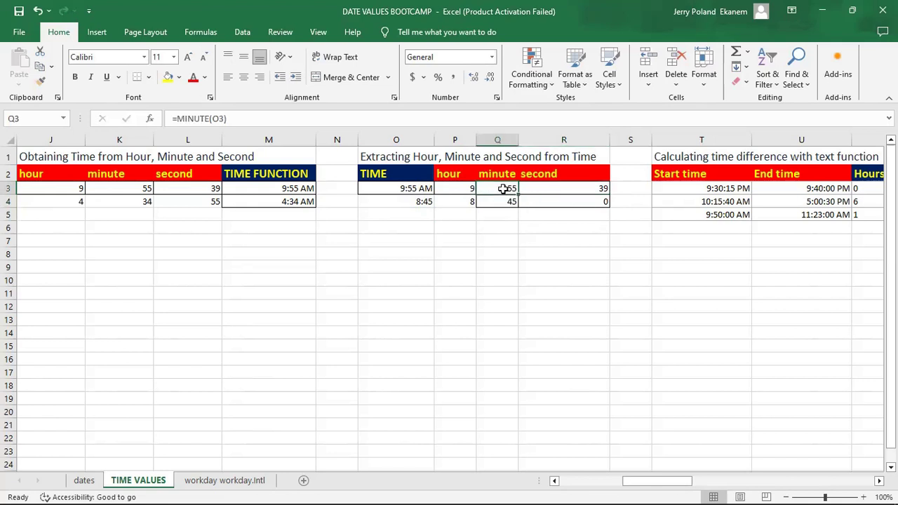
pyautogui.click(505, 201)
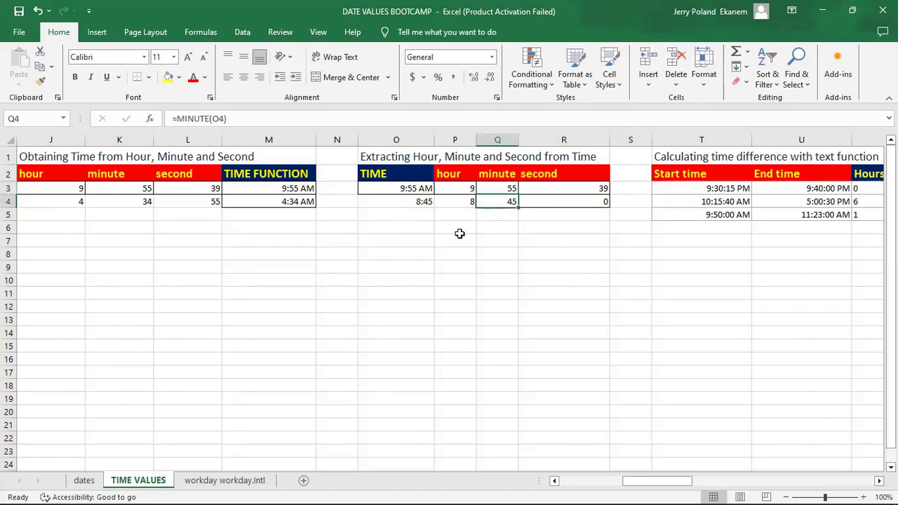
pyautogui.click(589, 201)
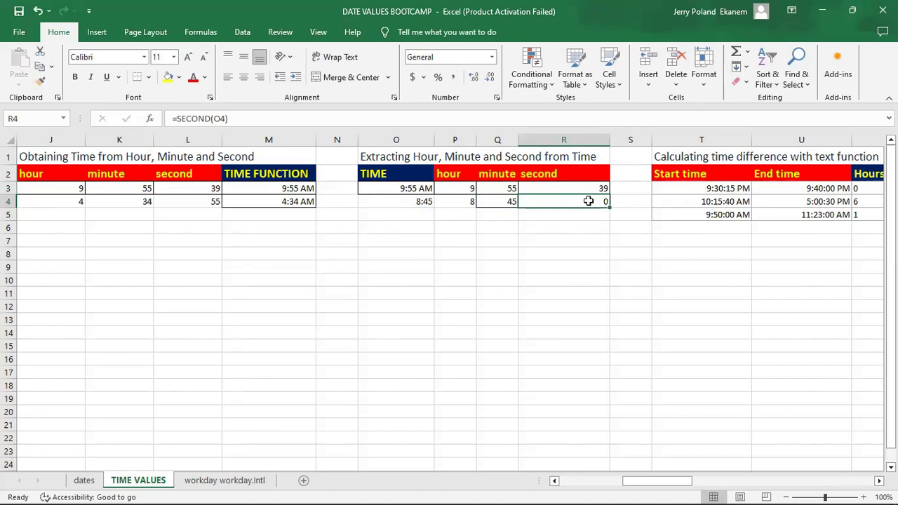
# Clear the existing results in V3:X5 of the table for calculating time difference with the TEXT function
pyautogui.press('Right')
pyautogui.press('Right')
pyautogui.press('Right')
pyautogui.press('Right')
pyautogui.press('Right')
pyautogui.press('Right')
pyautogui.press('Right')
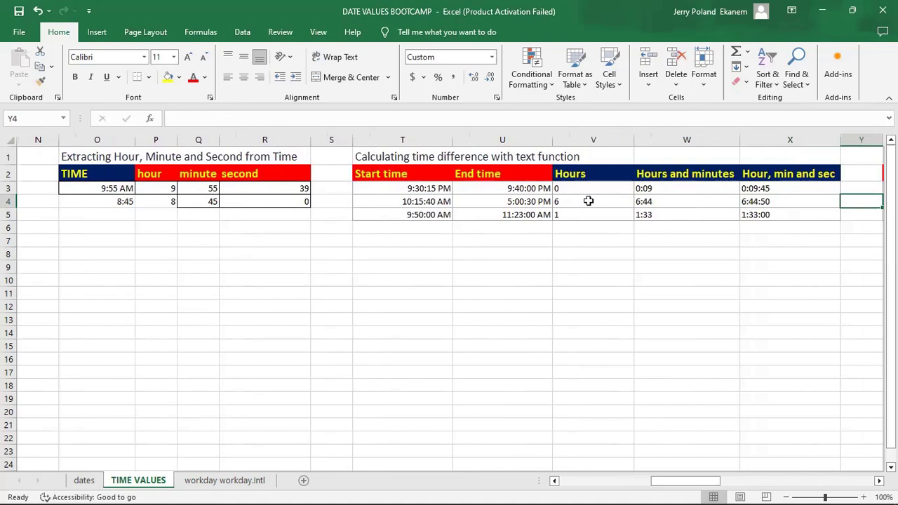
pyautogui.press('Right')
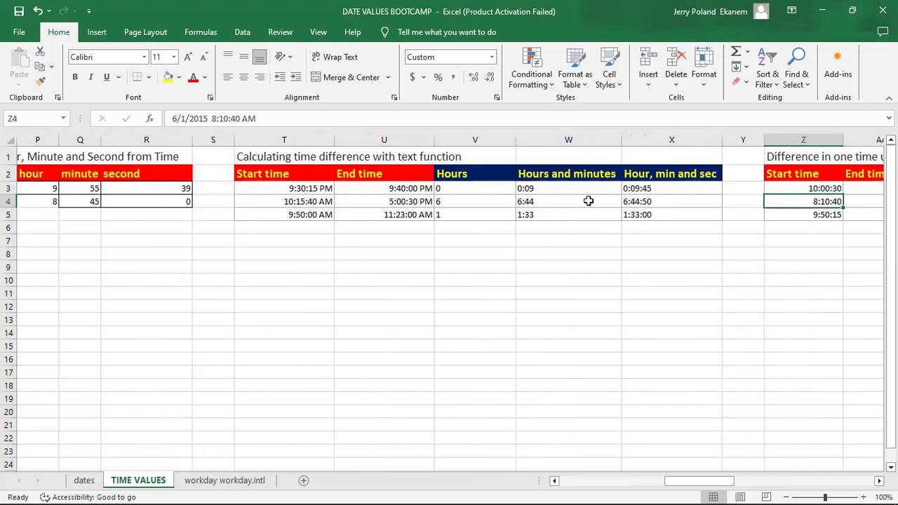
pyautogui.click(472, 189)
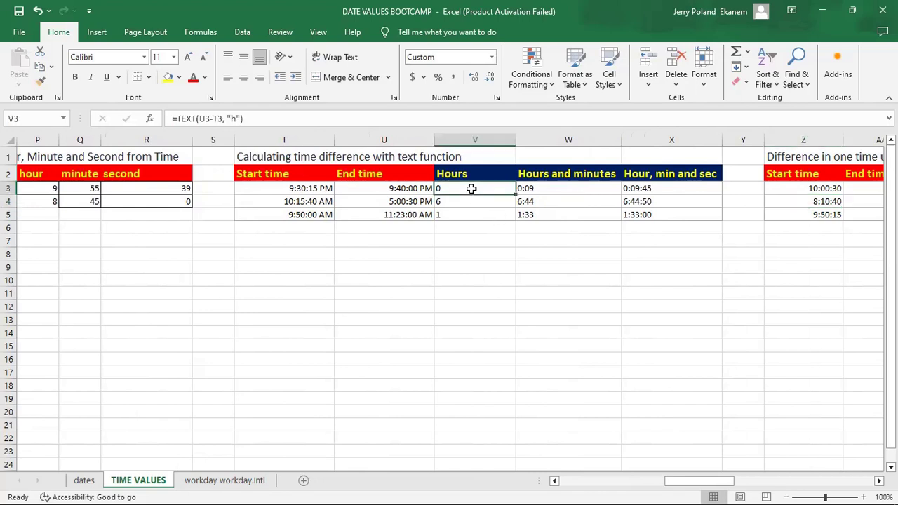
pyautogui.press('BackSpace')
pyautogui.press('Return')
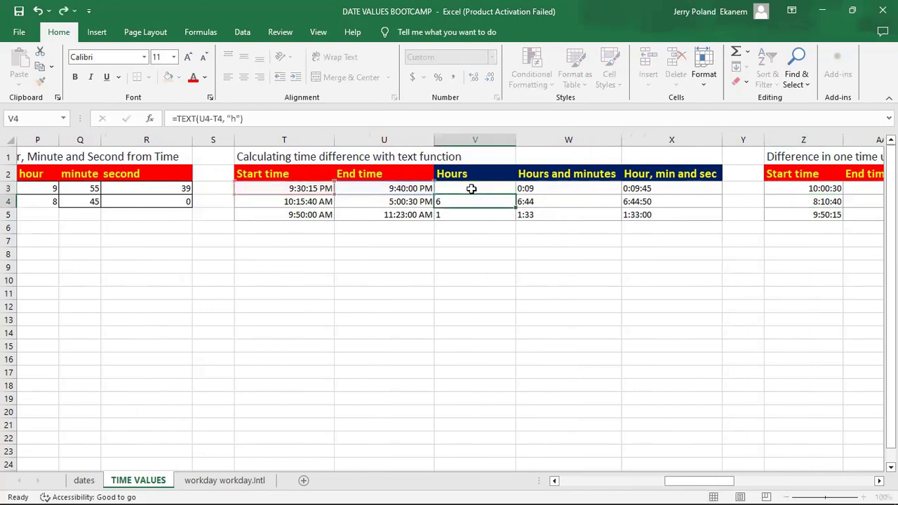
pyautogui.click(471, 188)
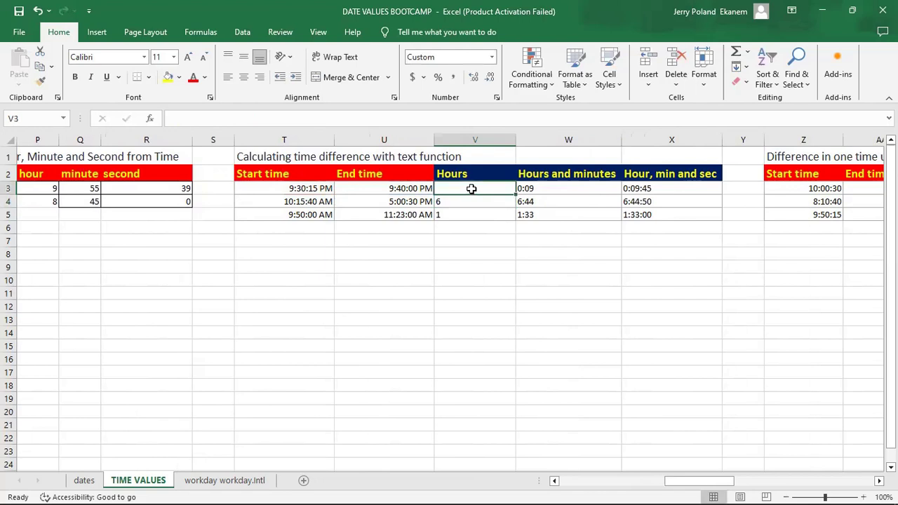
pyautogui.moveTo(516, 195); pyautogui.dragTo(710, 226)
pyautogui.click(612, 245)
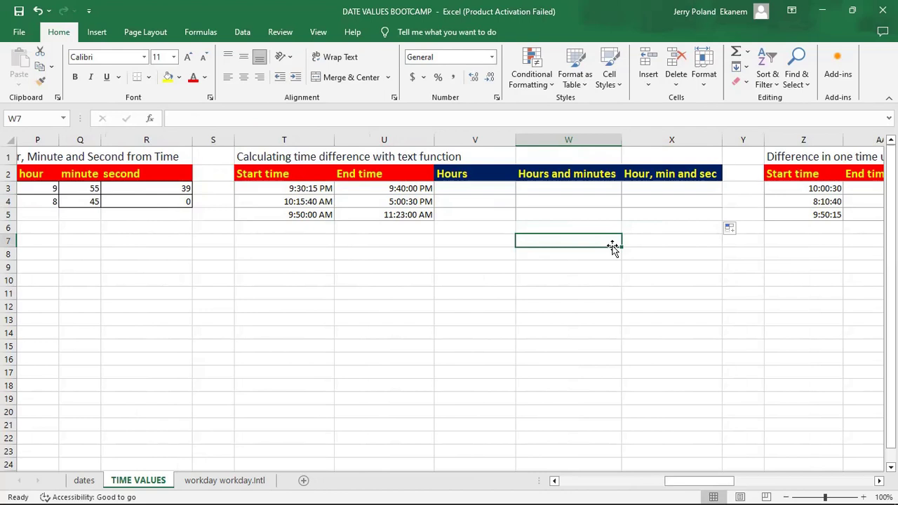
# Review the time difference table's column headers, from Start time through Hour, min and sec
pyautogui.click(269, 172)
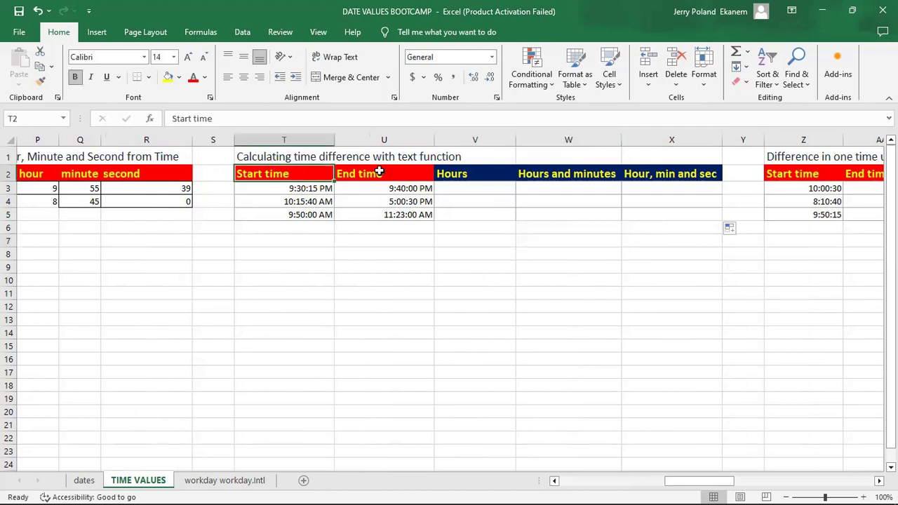
pyautogui.click(390, 177)
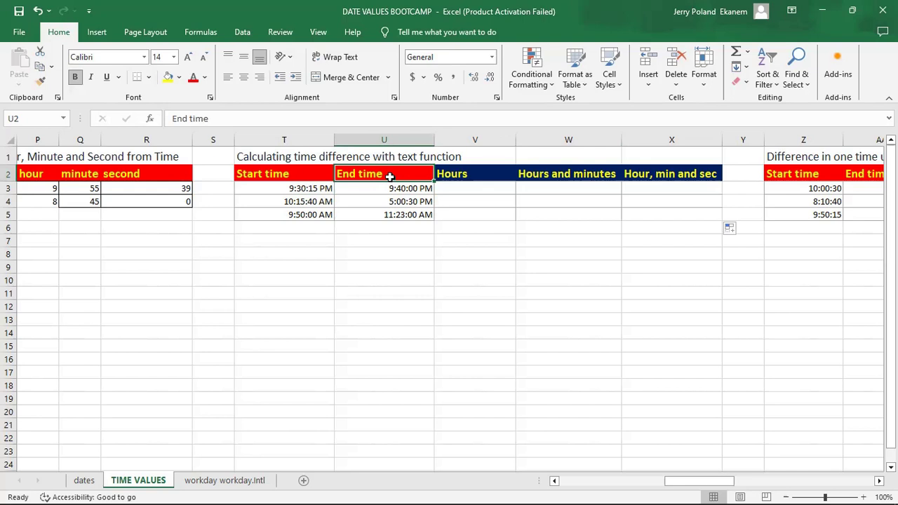
pyautogui.click(490, 175)
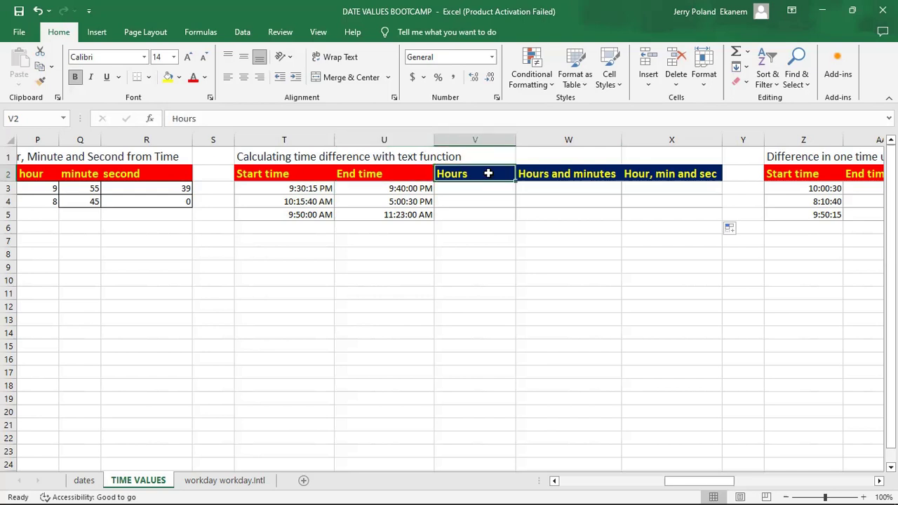
pyautogui.click(565, 174)
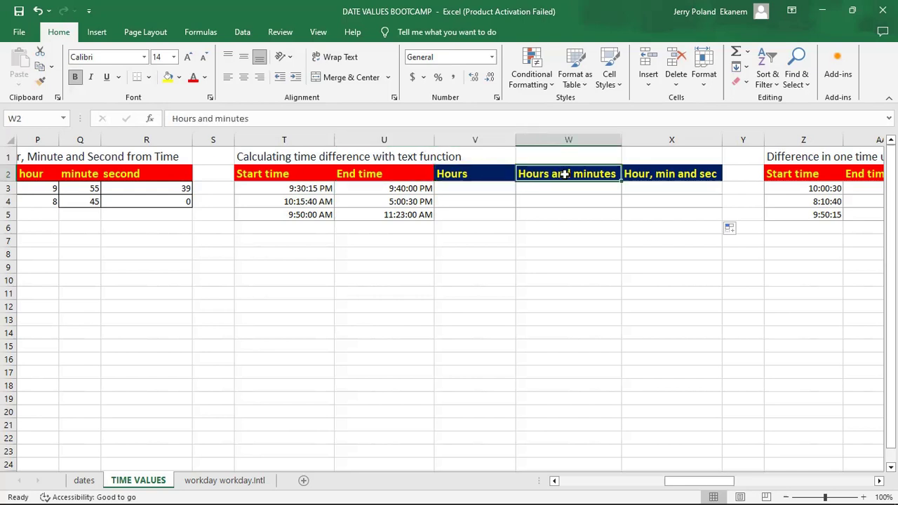
pyautogui.click(672, 171)
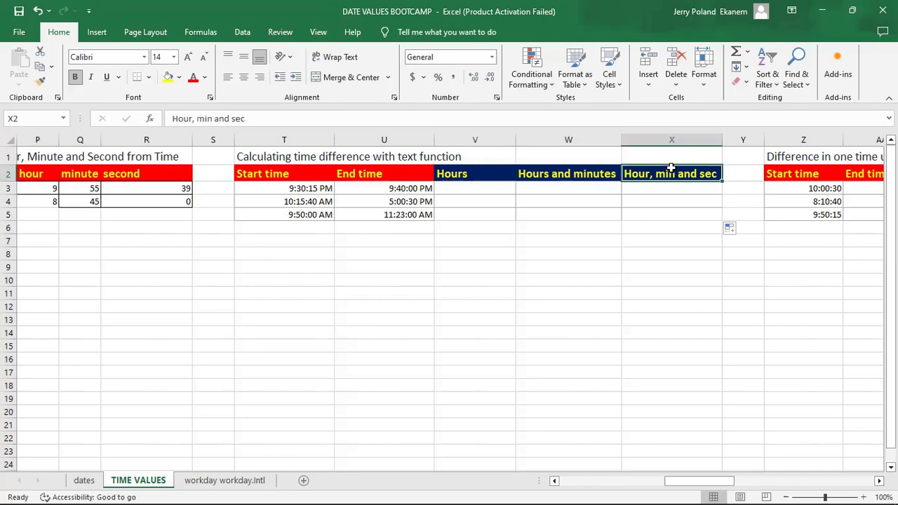
# Calculate the hours between the start time in T3 and end time in U3 with =TEXT(U3-T3,"H") in cell V3
pyautogui.click(484, 189)
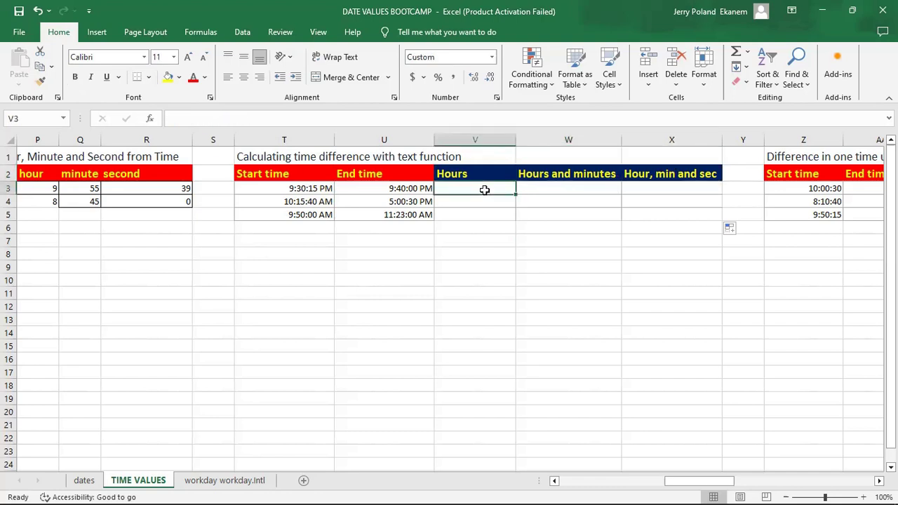
pyautogui.write('=')
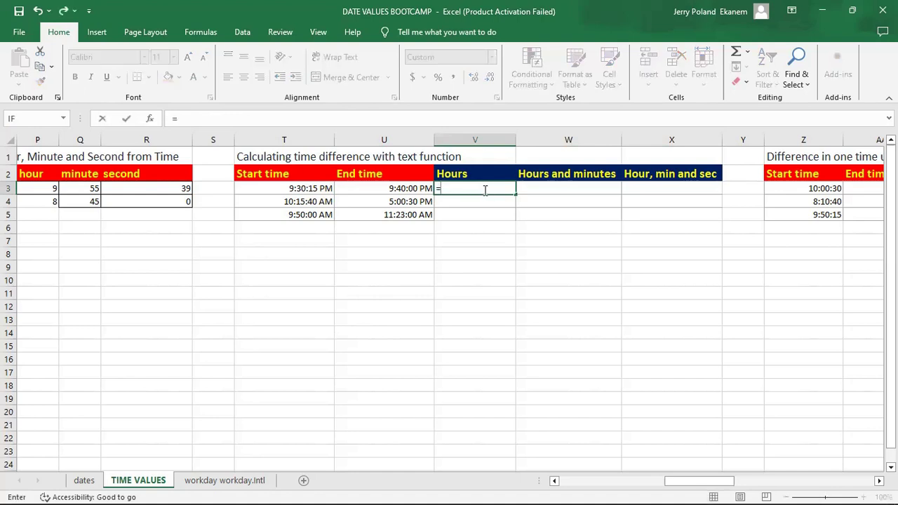
pyautogui.write('E')
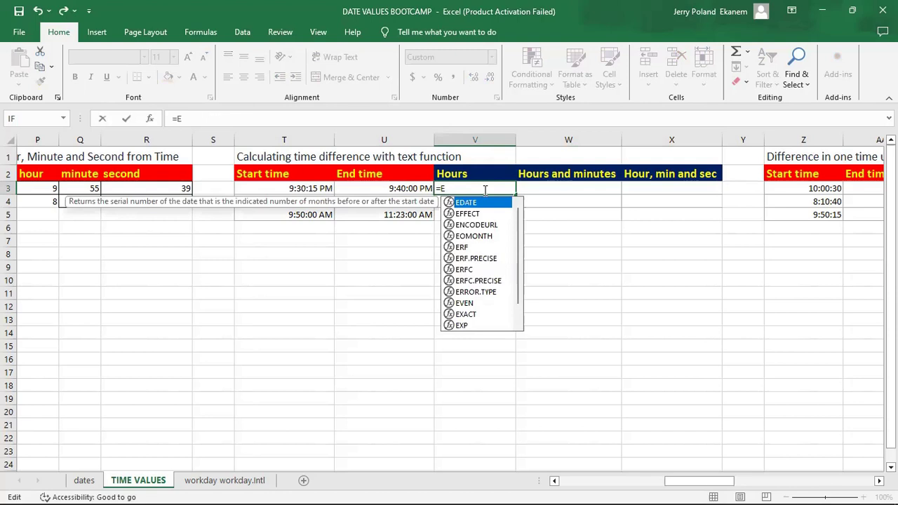
pyautogui.press('BackSpace')
pyautogui.write('T')
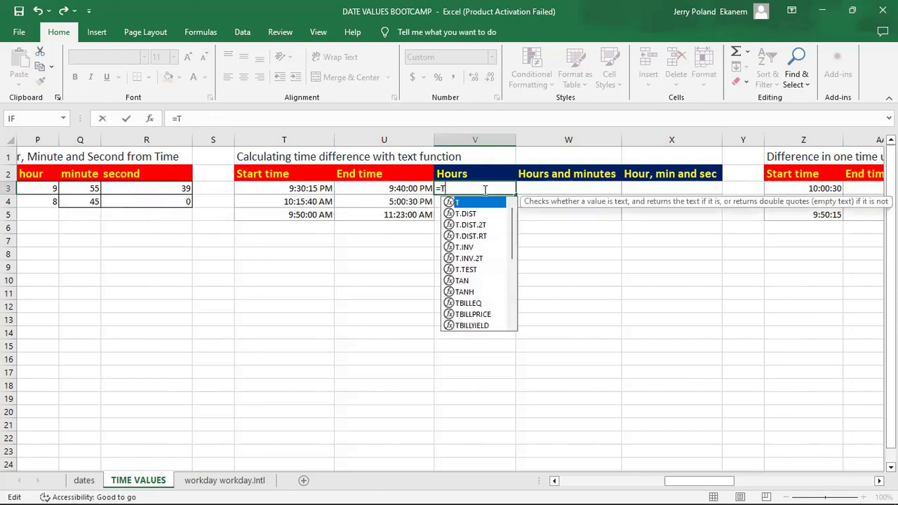
pyautogui.write('EX')
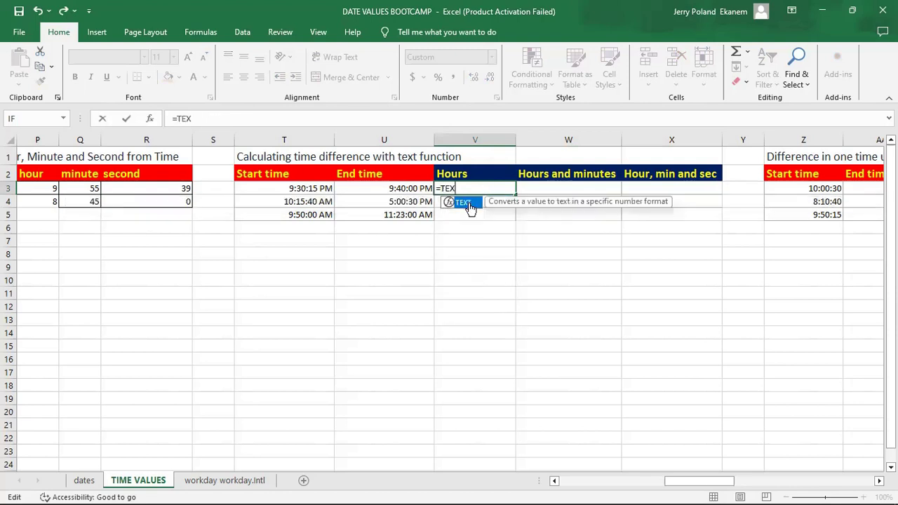
pyautogui.doubleClick(466, 203)
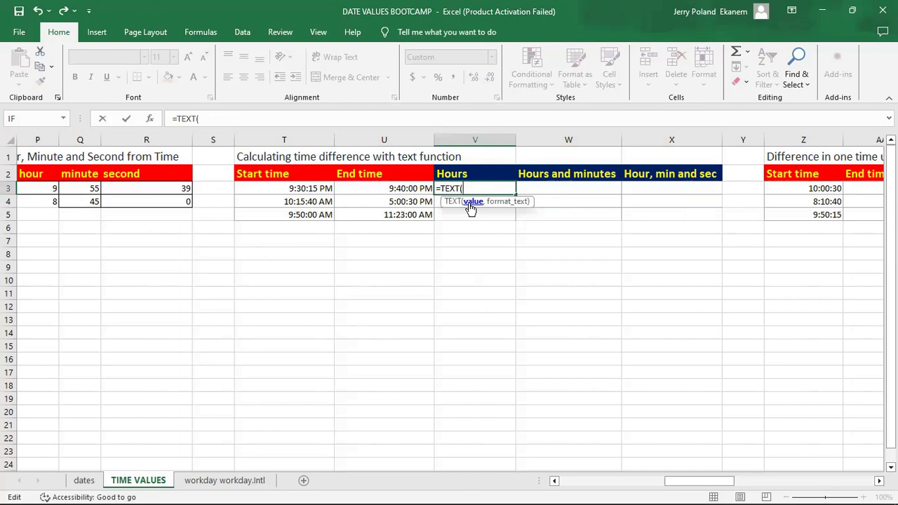
pyautogui.click(398, 189)
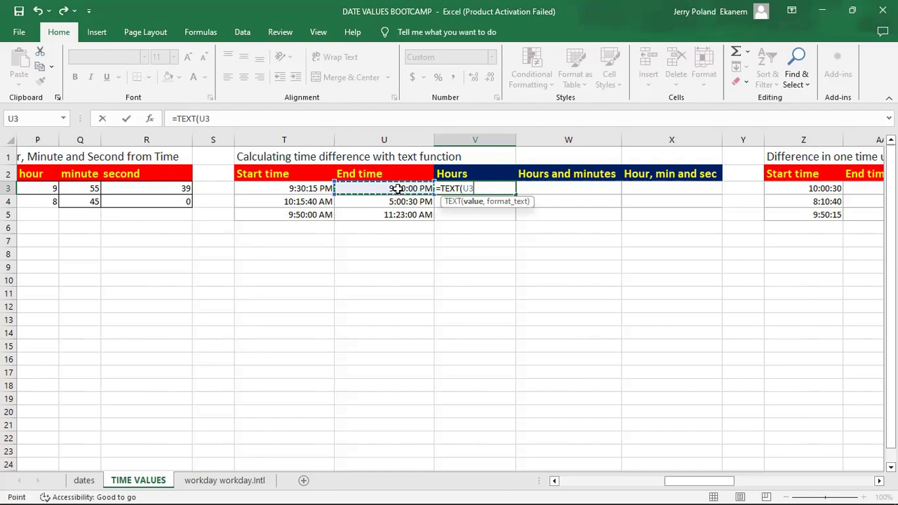
pyautogui.write('-')
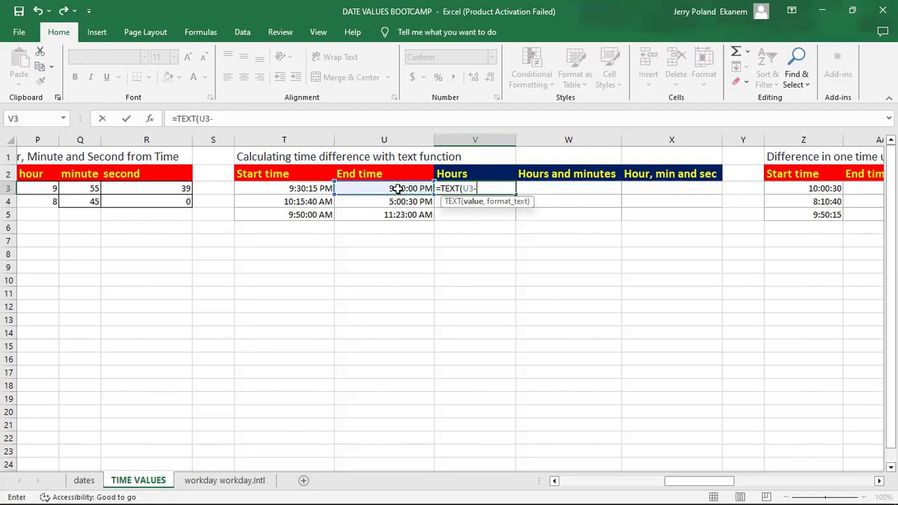
pyautogui.click(302, 188)
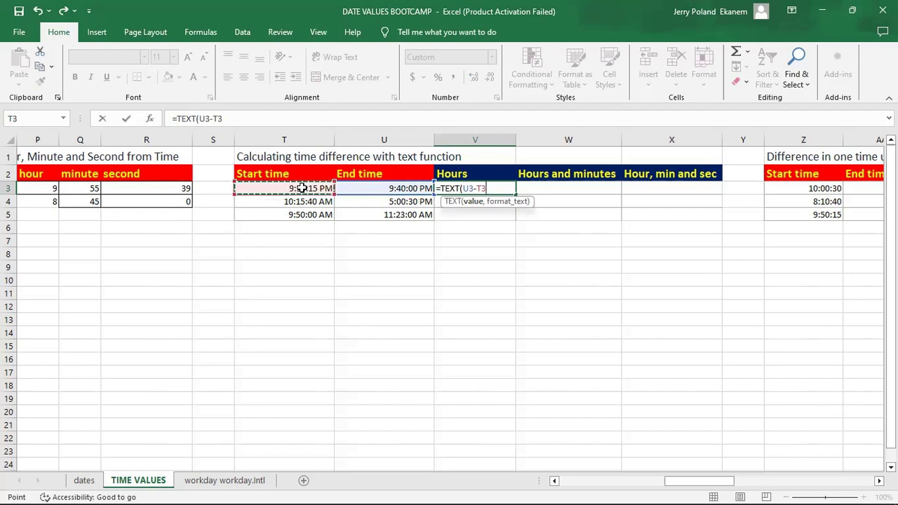
pyautogui.write(',')
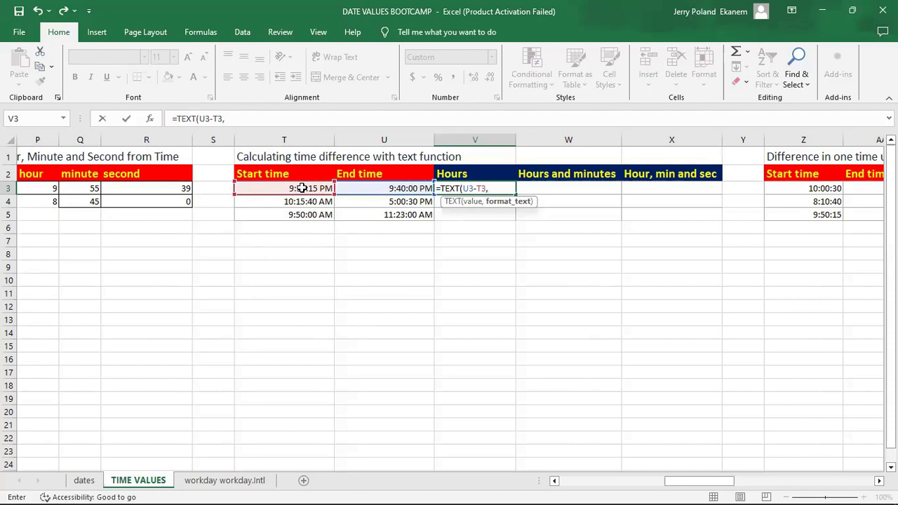
pyautogui.write('"H")')
pyautogui.press('Return')
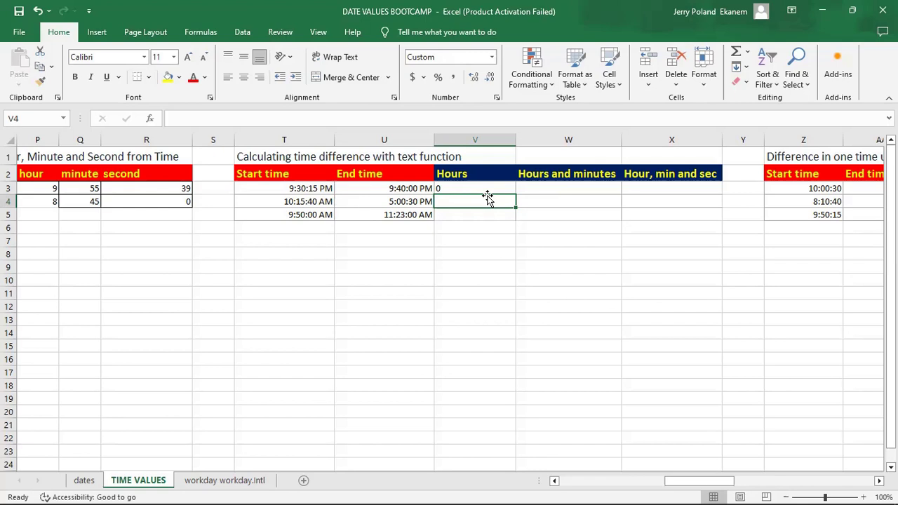
# Calculate the hours and minutes between T3 and U3 with =TEXT(U3-T3,"H:MM") in cell W3
pyautogui.click(568, 187)
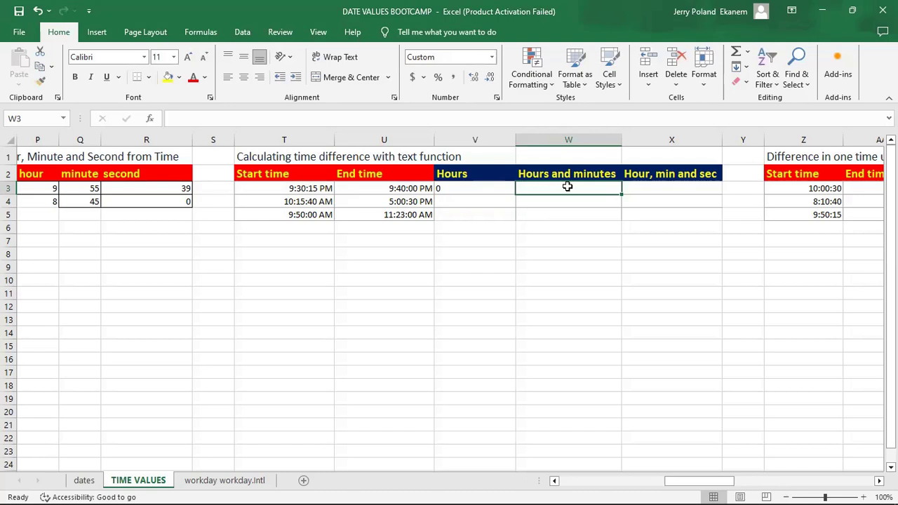
pyautogui.click(475, 187)
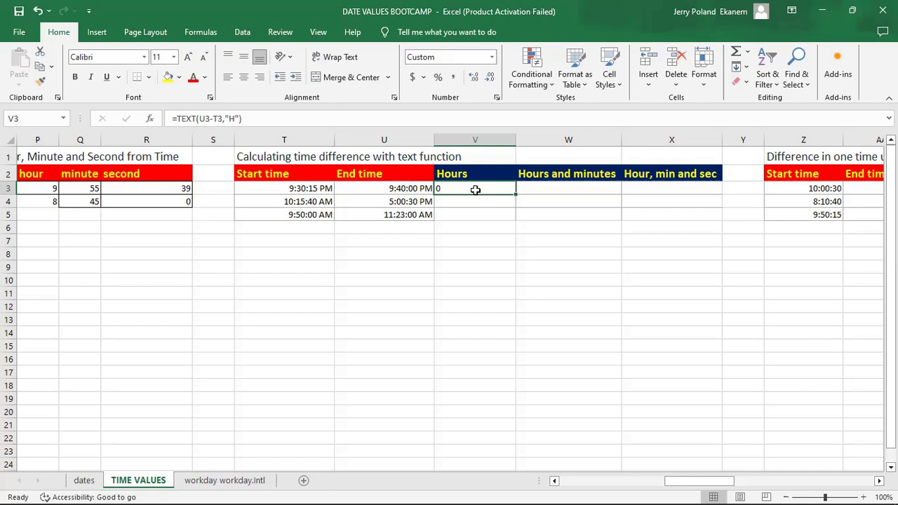
pyautogui.click(568, 189)
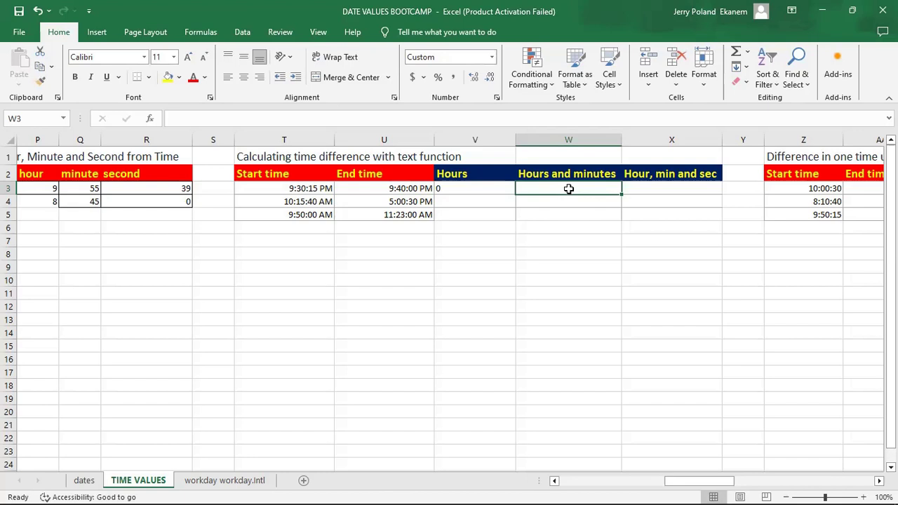
pyautogui.write('=')
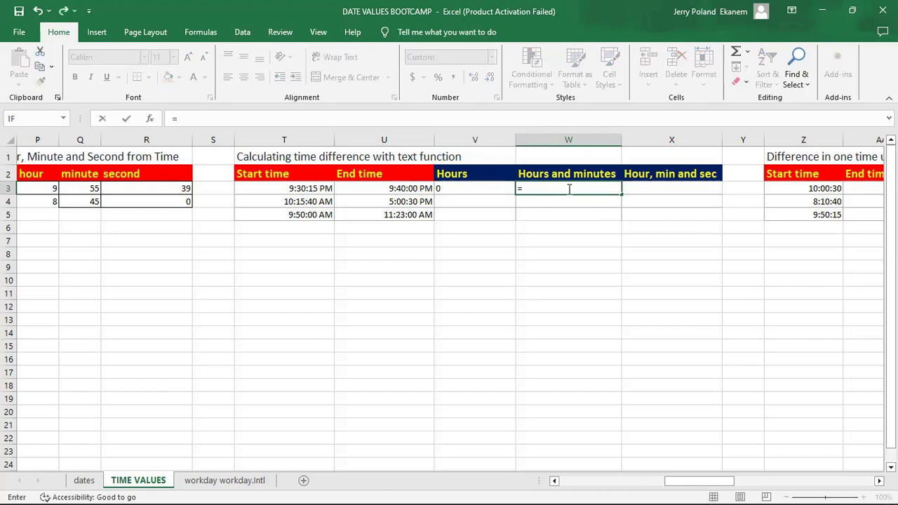
pyautogui.write('TEX')
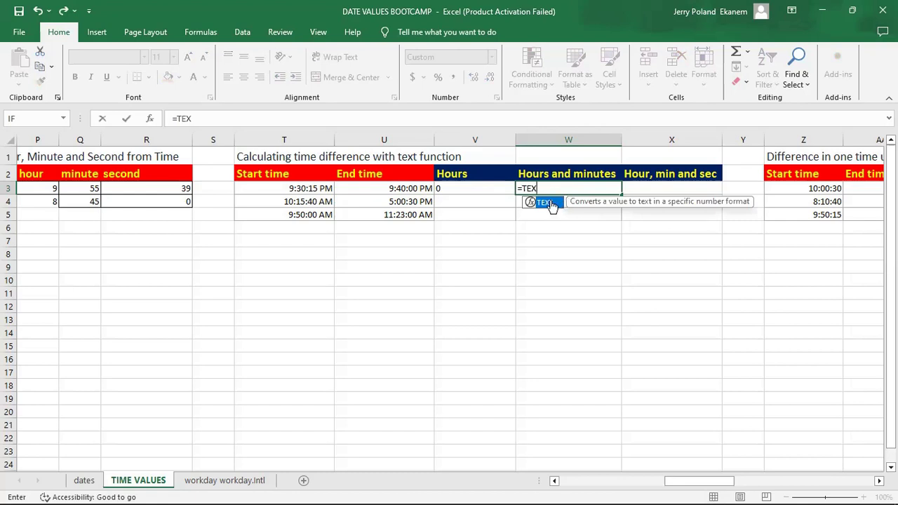
pyautogui.doubleClick(550, 203)
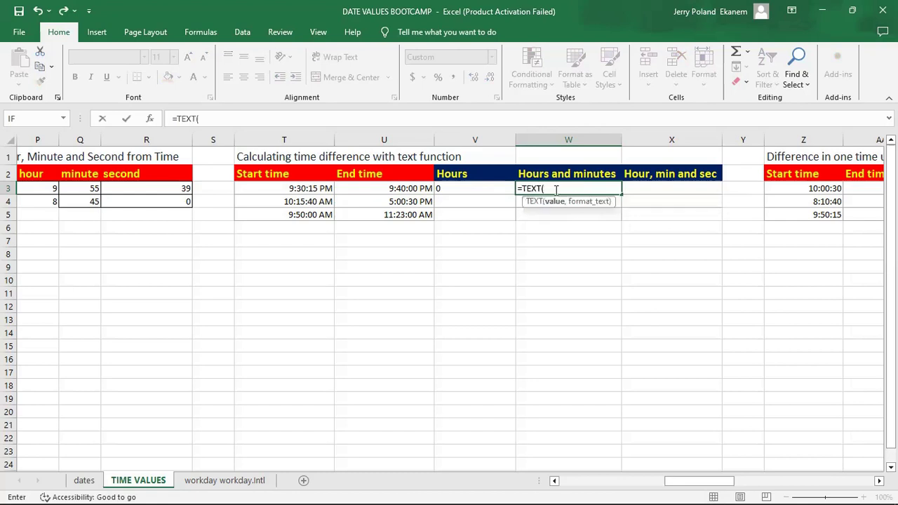
pyautogui.click(394, 188)
pyautogui.write('-')
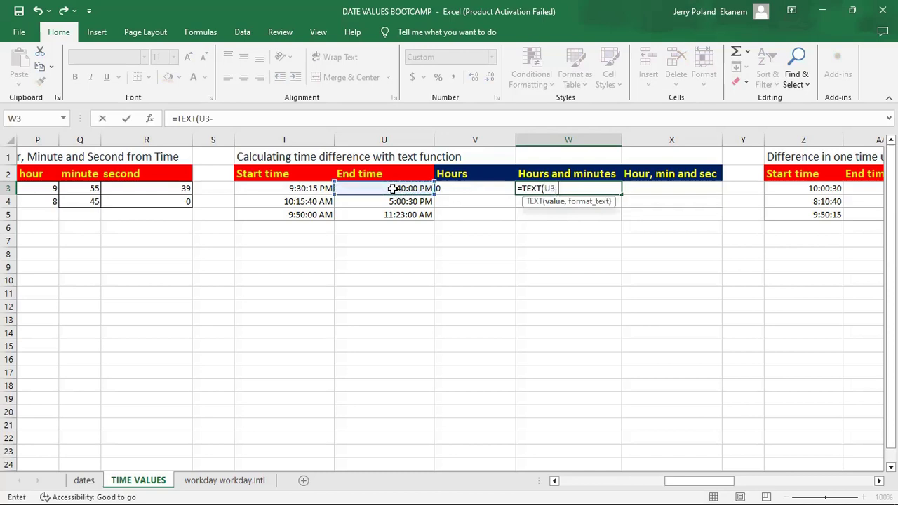
pyautogui.click(304, 187)
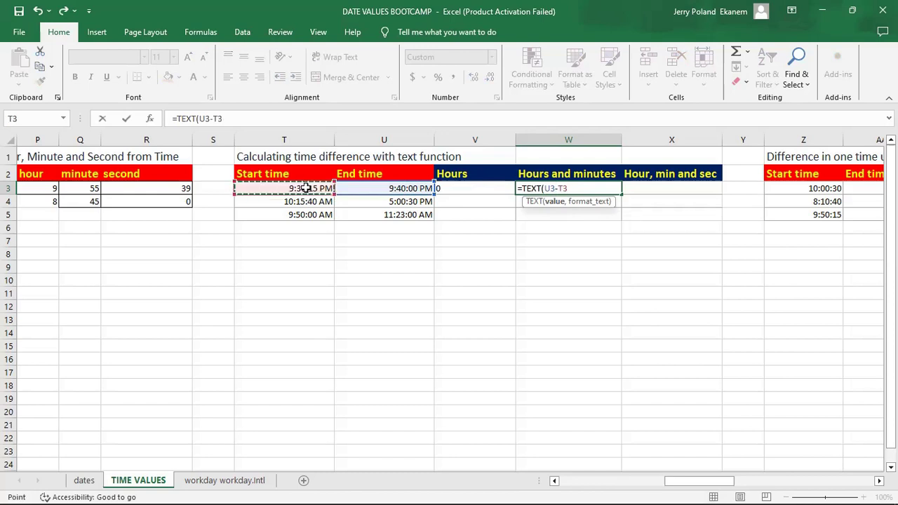
pyautogui.write(',')
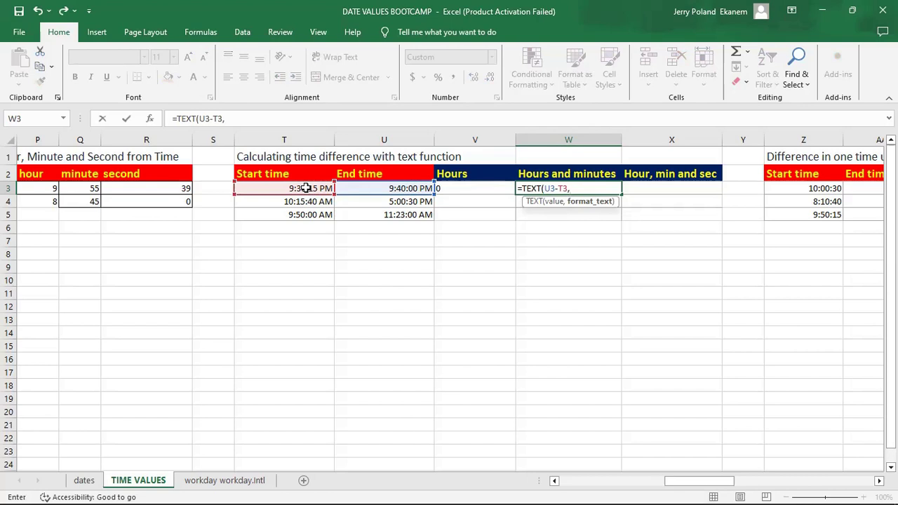
pyautogui.write('"H:MM")')
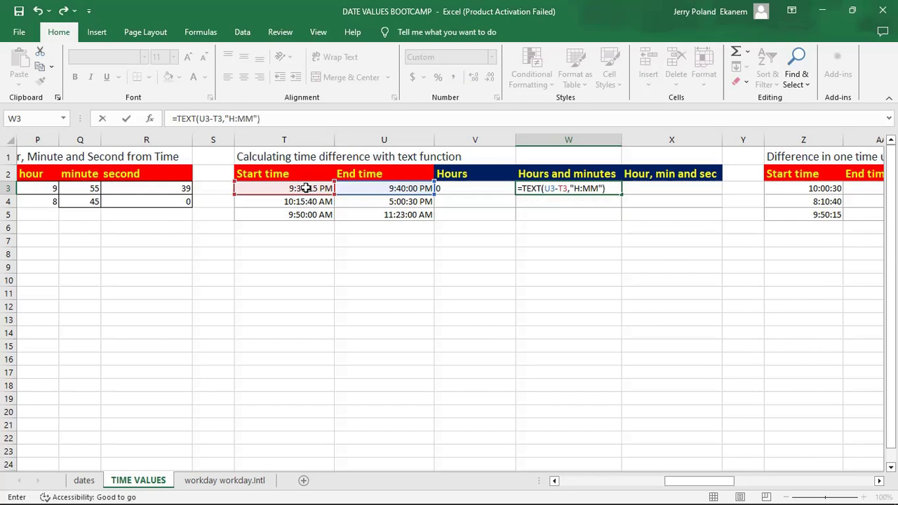
pyautogui.hotkey('ctrl', 'Return')
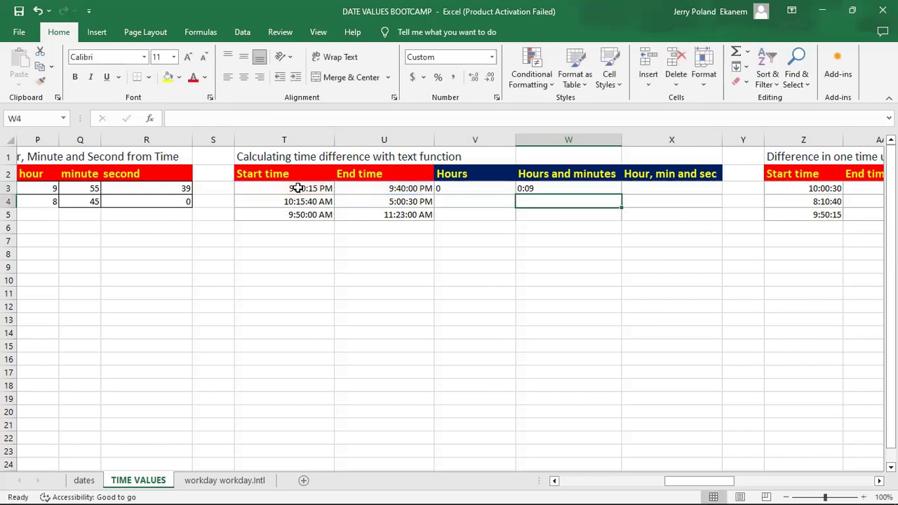
# Compare the hours-and-minutes result in W3 with the start time in T3 and the end time in U3
pyautogui.click(549, 189)
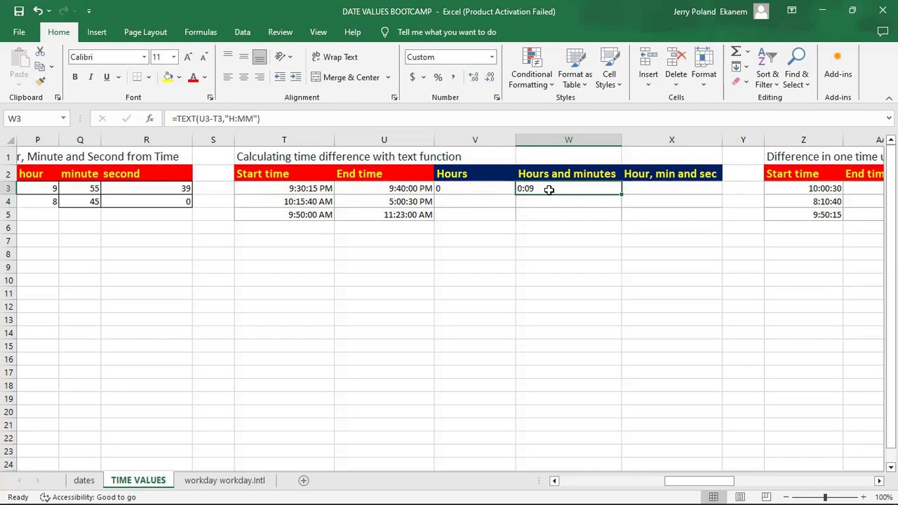
pyautogui.click(318, 190)
pyautogui.click(395, 189)
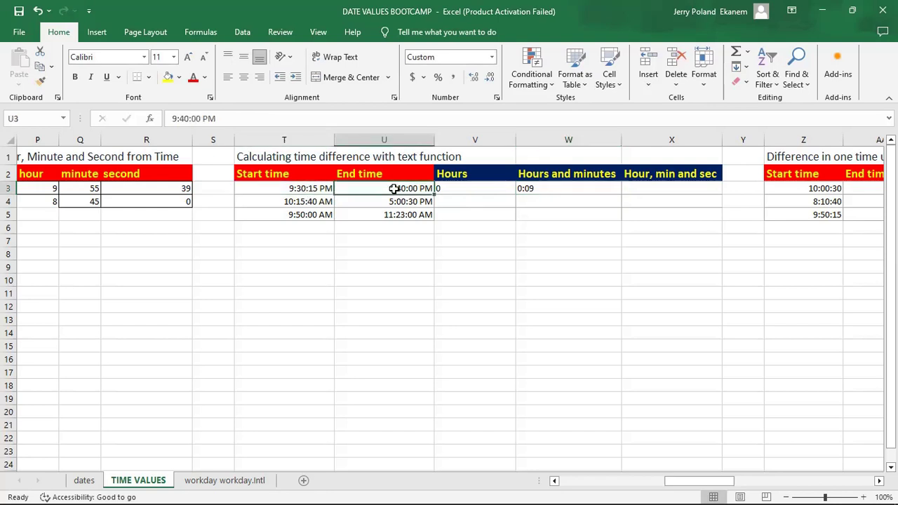
pyautogui.click(549, 192)
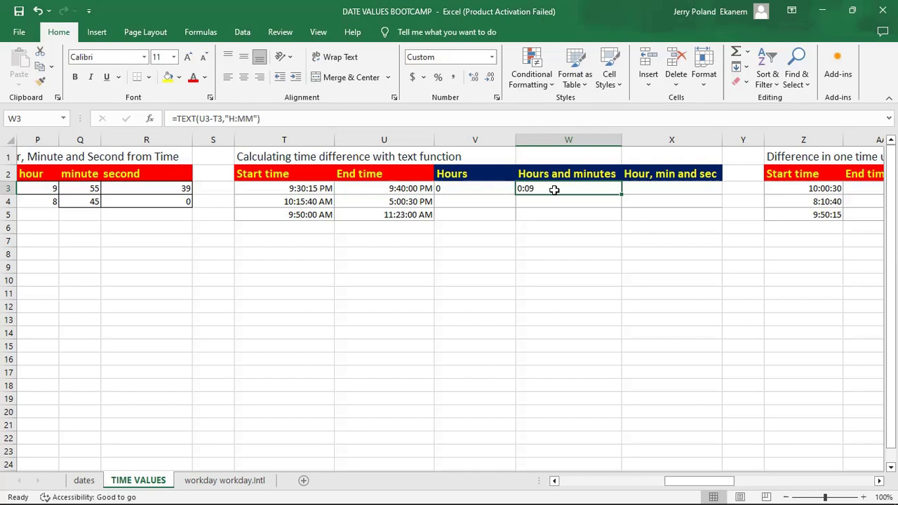
# Calculate the hours, minutes and seconds between T3 and U3 with =TEXT(U3-T3,"H:MM:SS") in cell X3
pyautogui.click(662, 190)
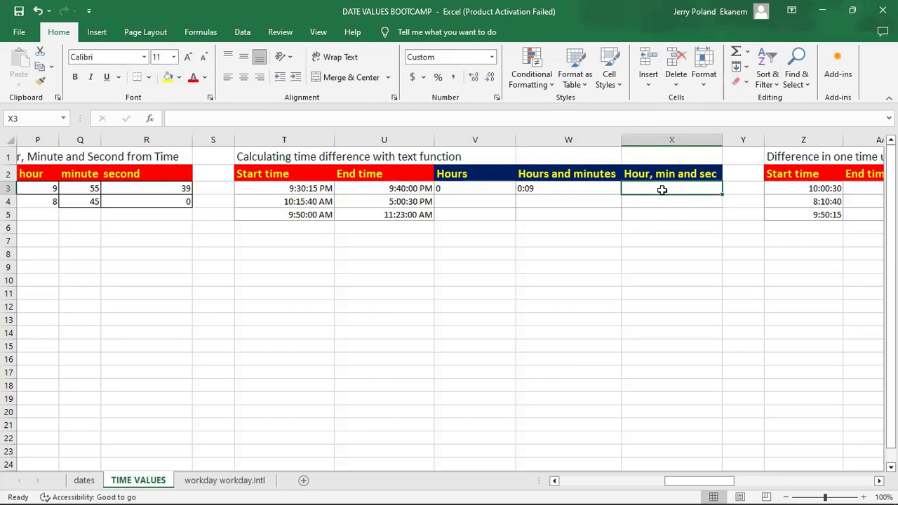
pyautogui.click(545, 184)
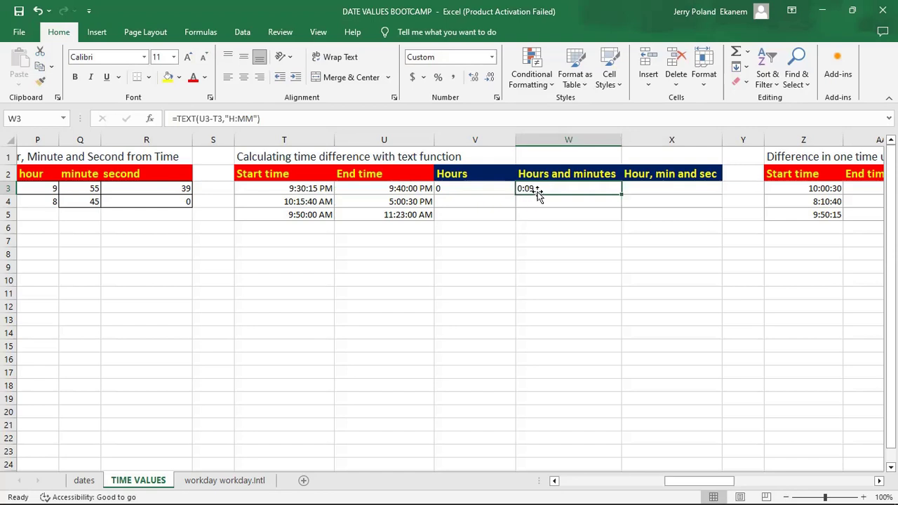
pyautogui.click(649, 193)
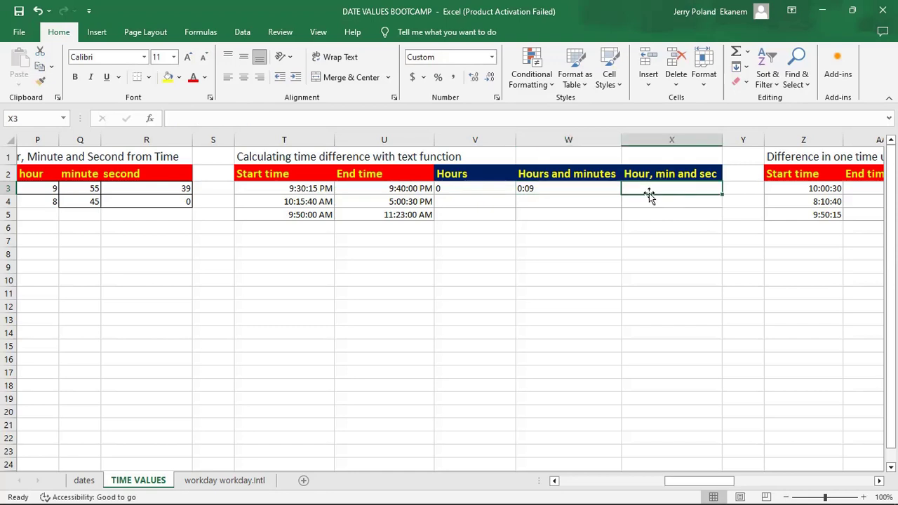
pyautogui.write('=T')
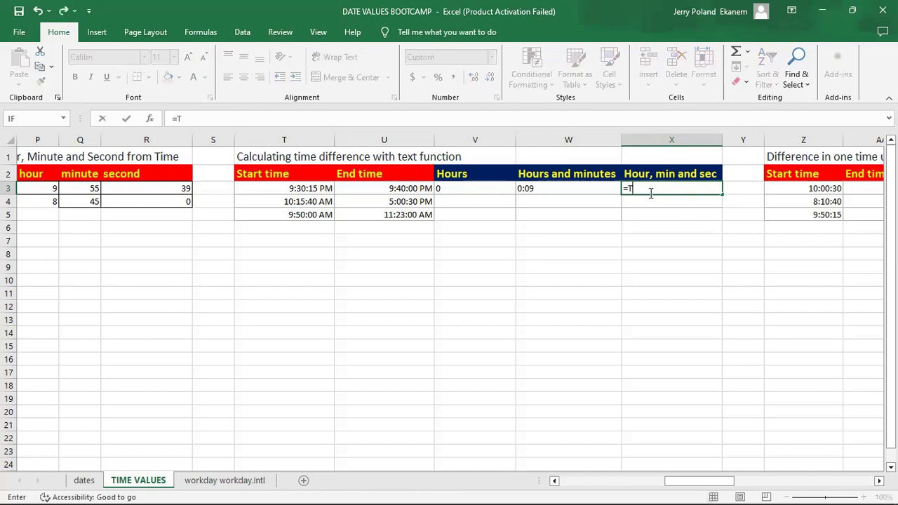
pyautogui.write('EXT')
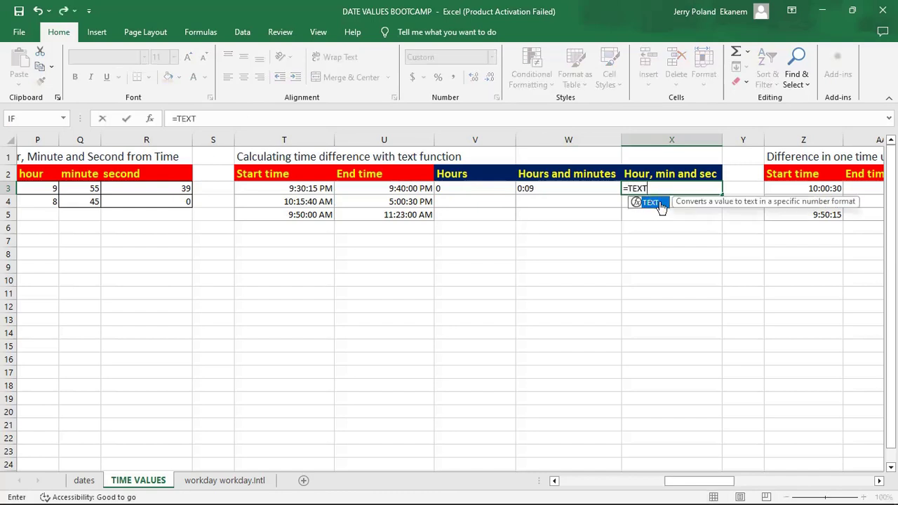
pyautogui.doubleClick(652, 203)
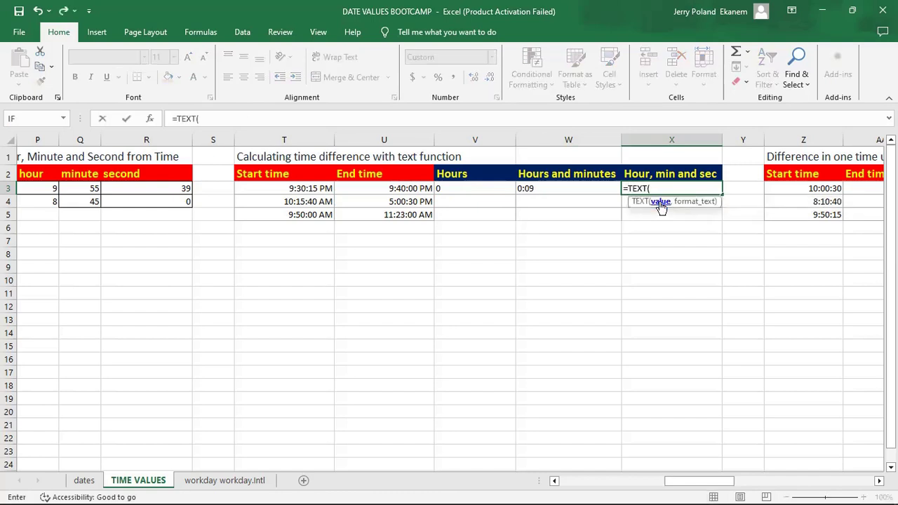
pyautogui.click(407, 189)
pyautogui.write('-')
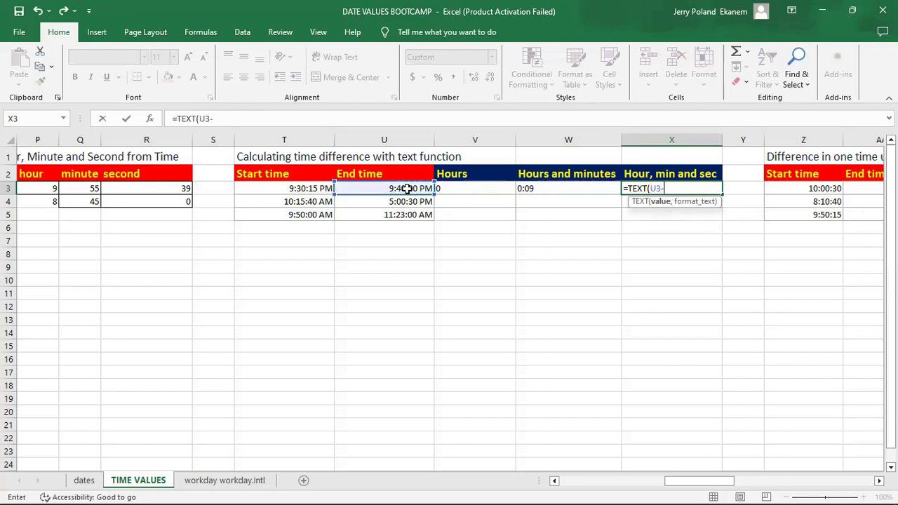
pyautogui.click(310, 188)
pyautogui.write(',')
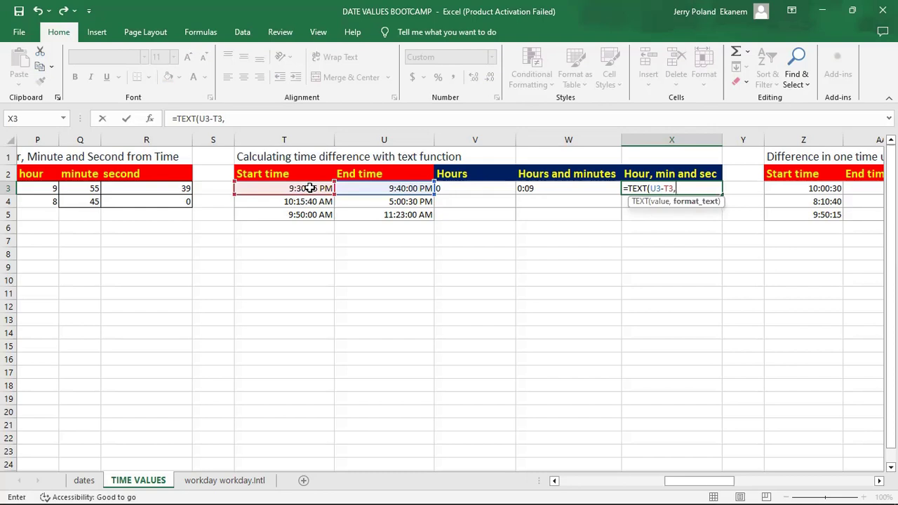
pyautogui.write('"H:MM:SS')
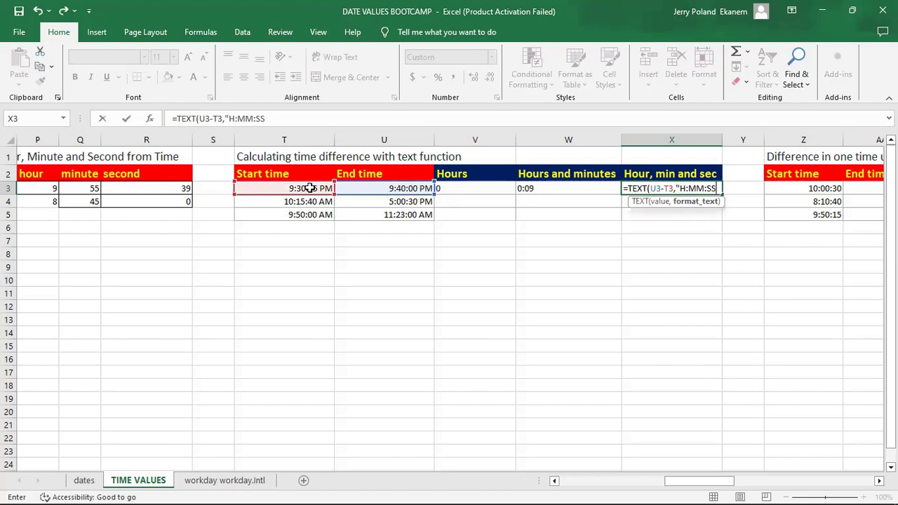
pyautogui.write('")')
pyautogui.press('Return')
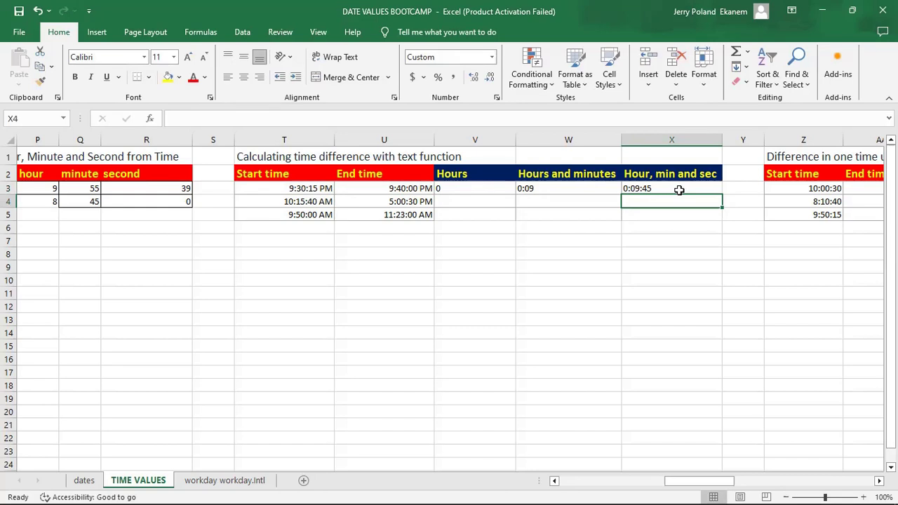
pyautogui.click(649, 189)
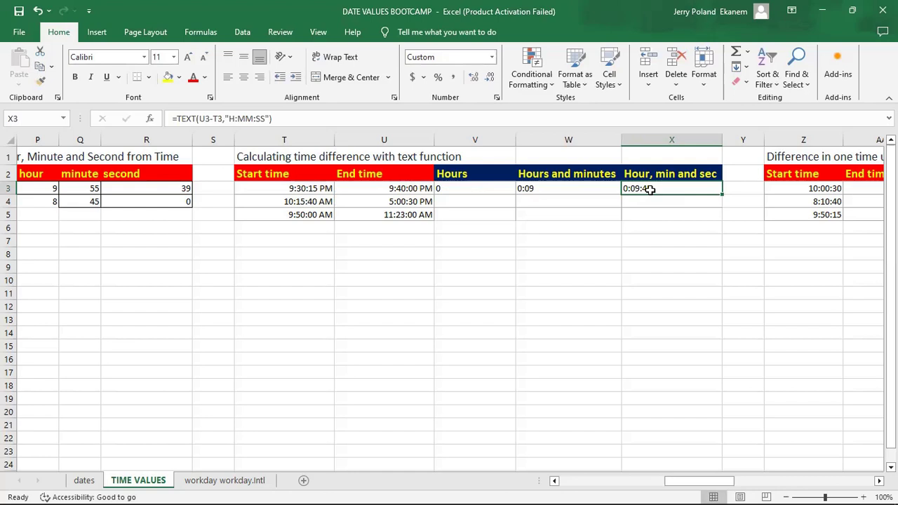
# Fill the Hours formula from V3 down to V5 and check the copied formula in V4
pyautogui.click(475, 202)
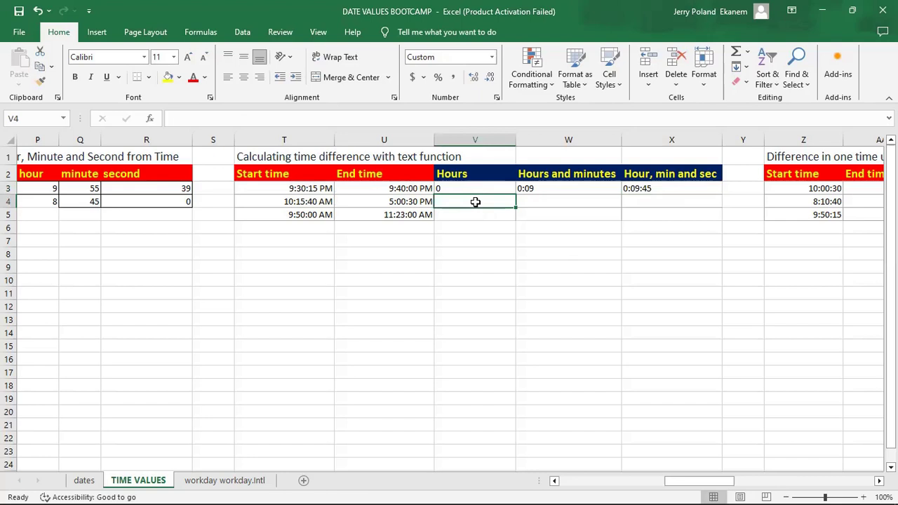
pyautogui.click(468, 187)
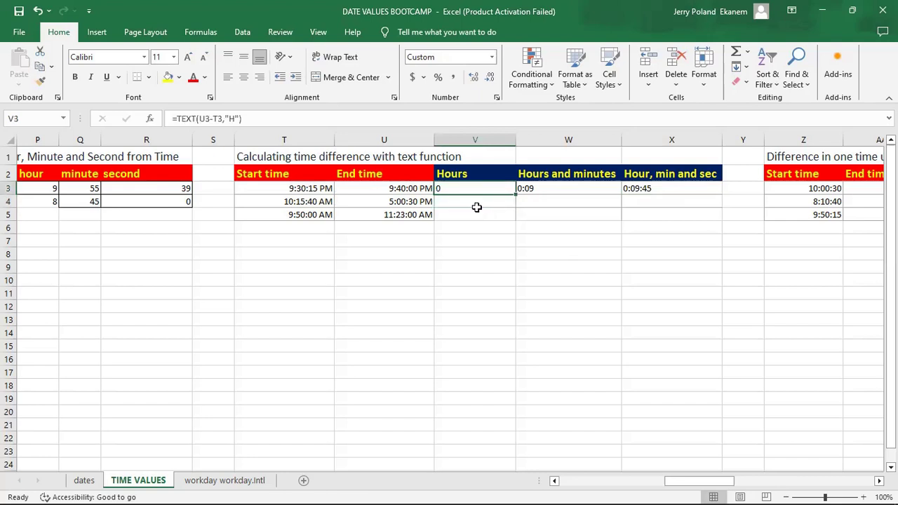
pyautogui.click(470, 204)
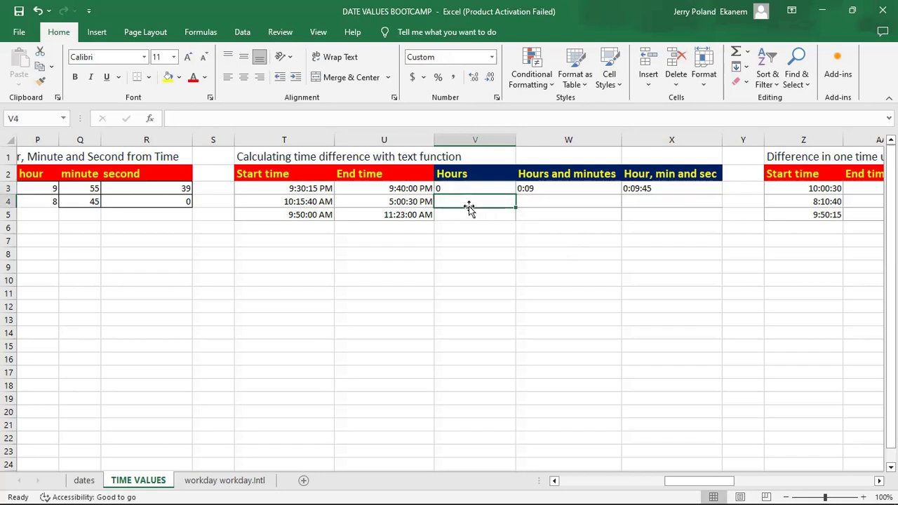
pyautogui.click(471, 186)
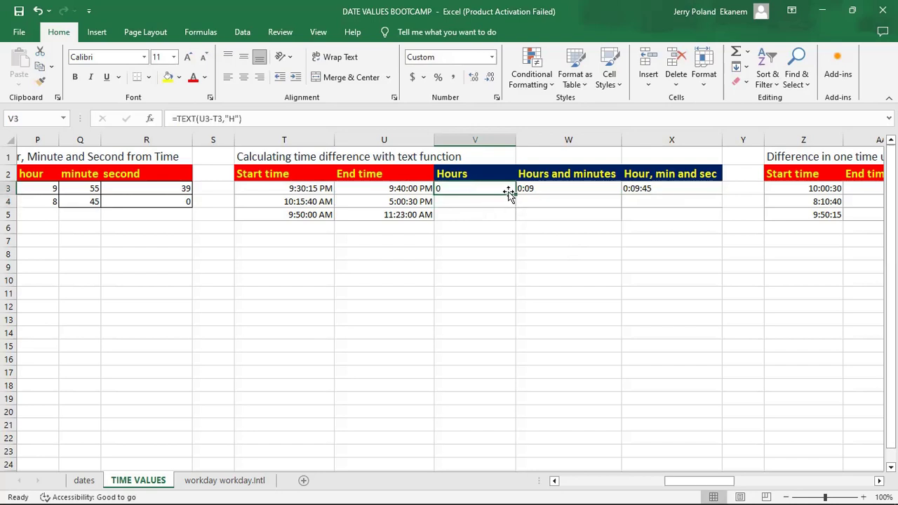
pyautogui.moveTo(516, 195); pyautogui.dragTo(517, 218)
pyautogui.click(495, 201)
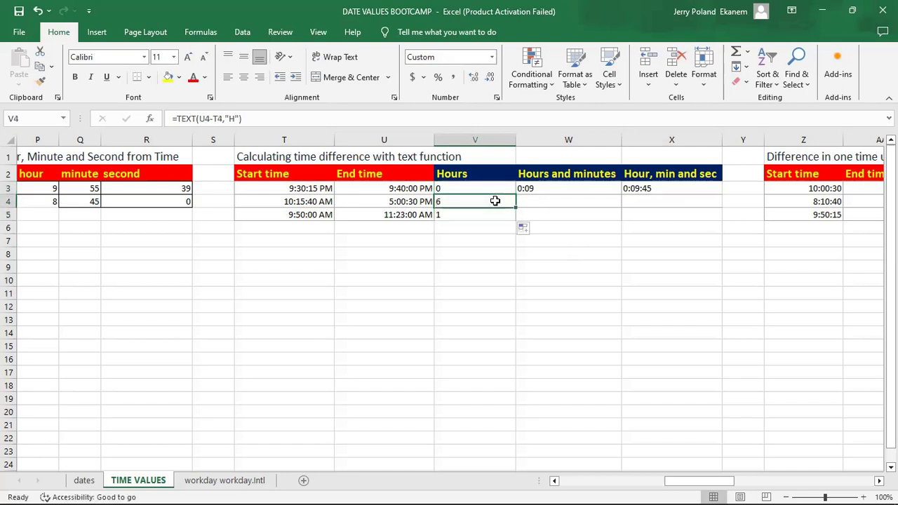
pyautogui.click(393, 201)
pyautogui.click(465, 202)
# Fill the Hours and minutes formula from W3 down to W5 and check the copy in W4
pyautogui.click(568, 188)
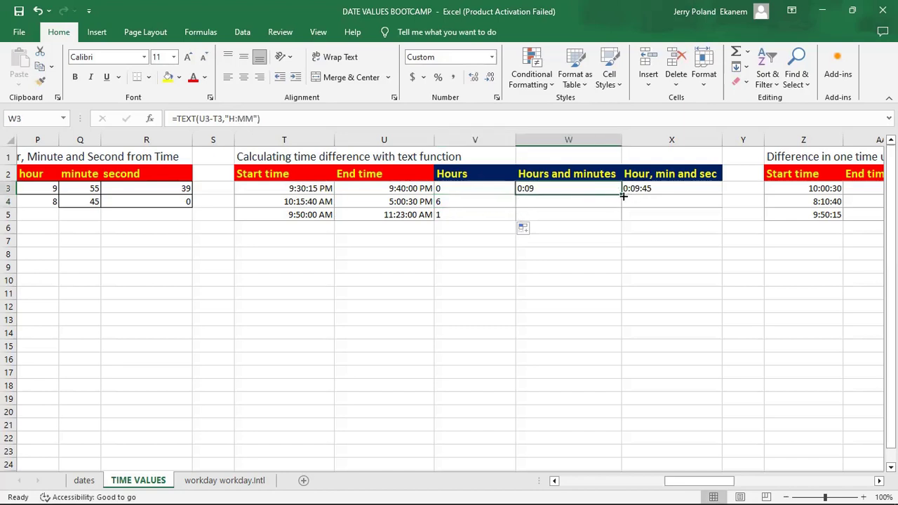
pyautogui.moveTo(623, 196); pyautogui.dragTo(627, 222)
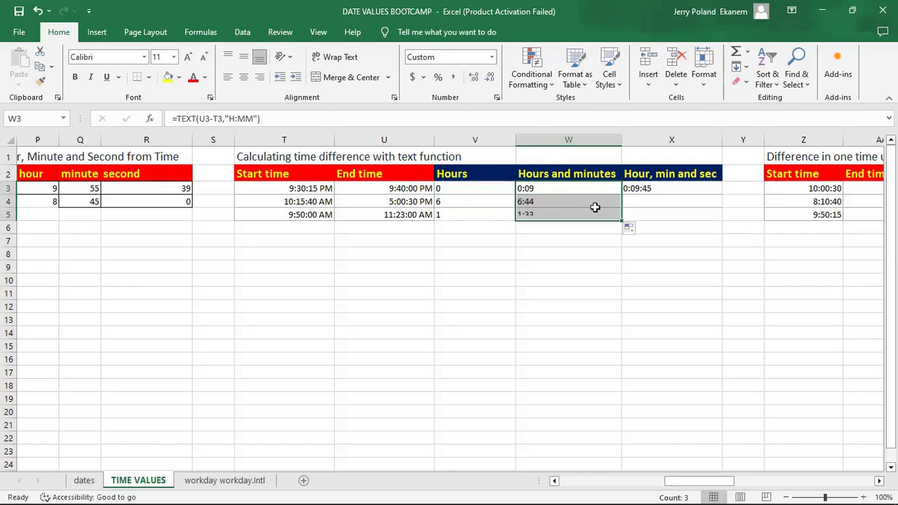
pyautogui.click(576, 204)
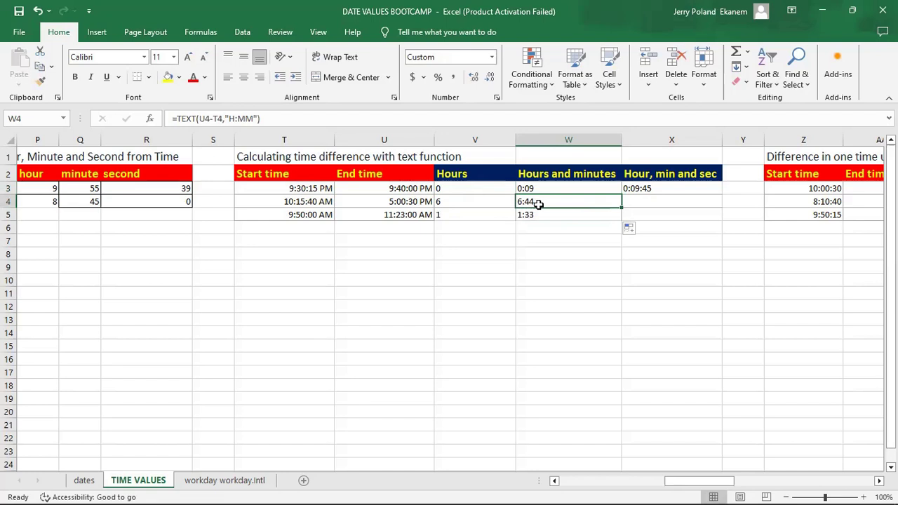
# Fill the Hour, min and sec formula from X3 down to X5
pyautogui.click(664, 197)
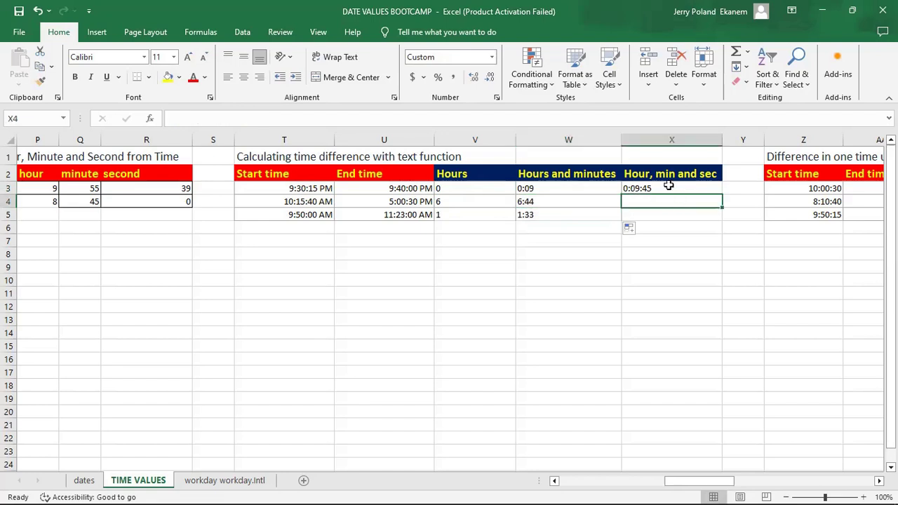
pyautogui.click(669, 187)
pyautogui.moveTo(721, 197); pyautogui.dragTo(723, 225)
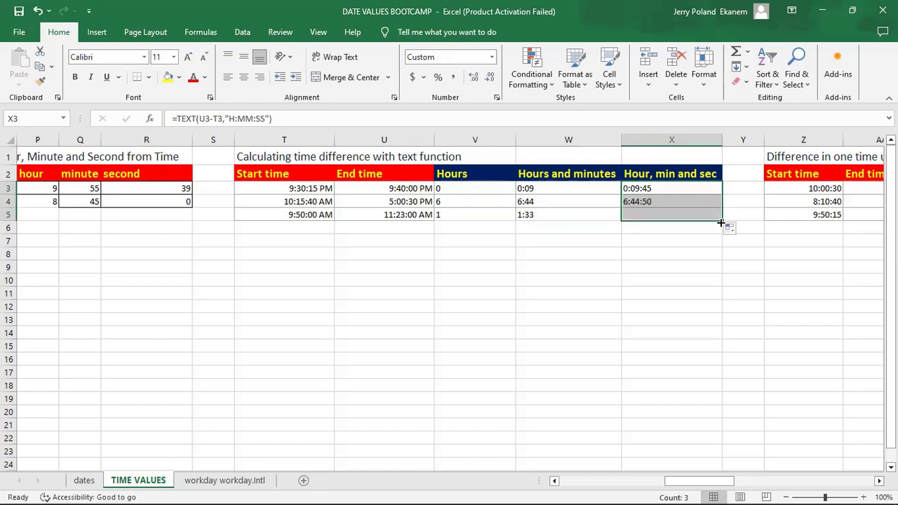
# Check the copied TEXT formulas in X4, V5, W5 and X5 against the start time in T5
pyautogui.click(672, 202)
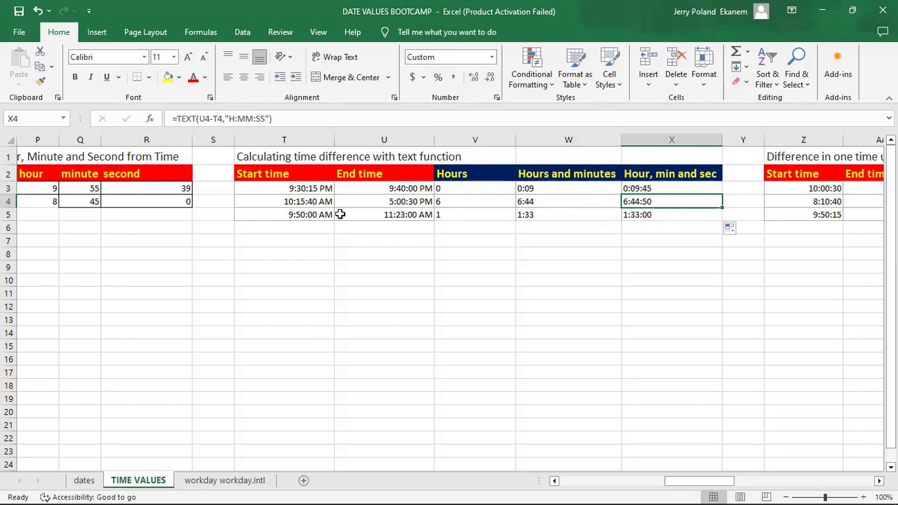
pyautogui.click(306, 215)
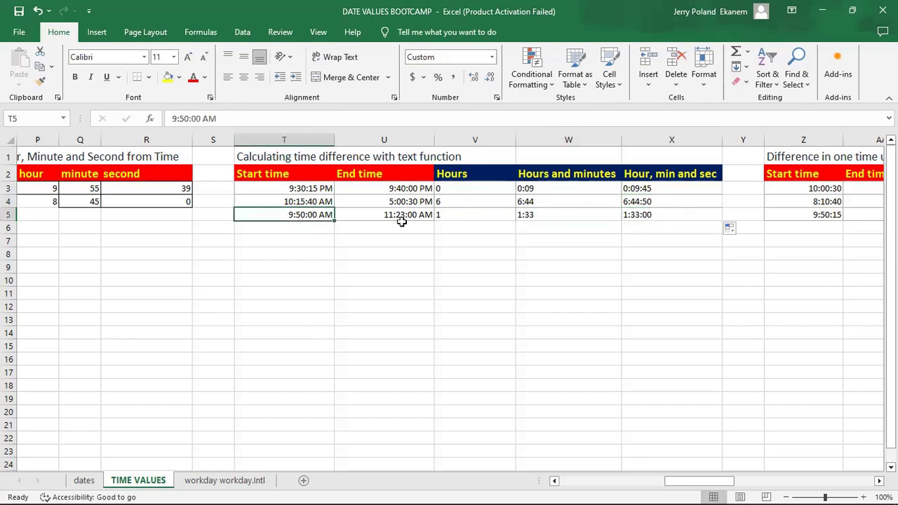
pyautogui.click(455, 217)
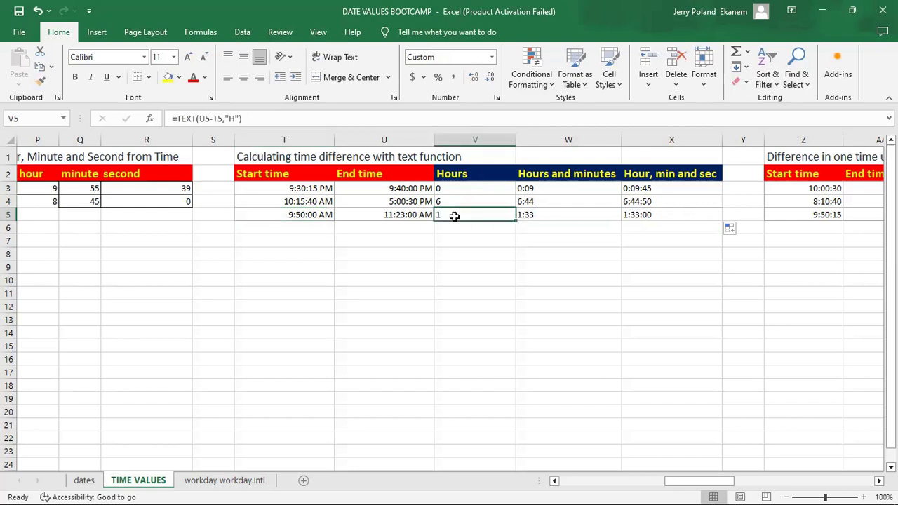
pyautogui.click(556, 216)
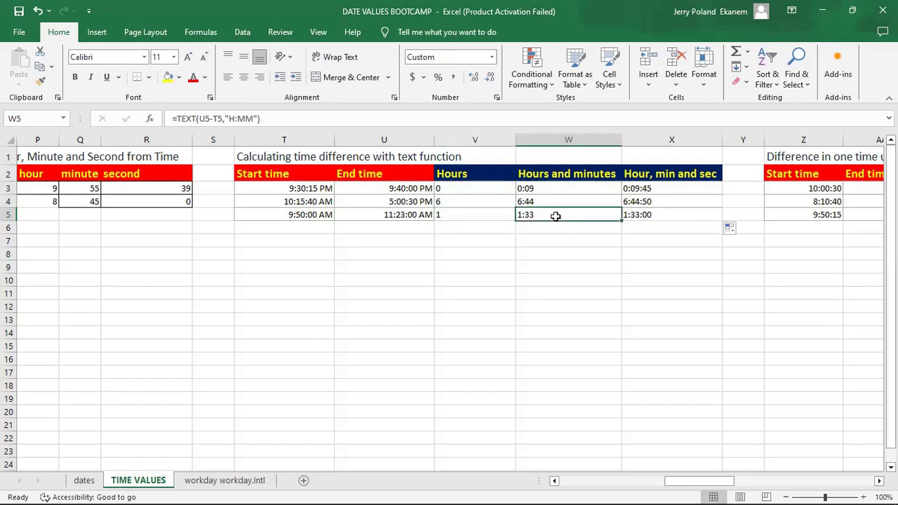
pyautogui.click(662, 214)
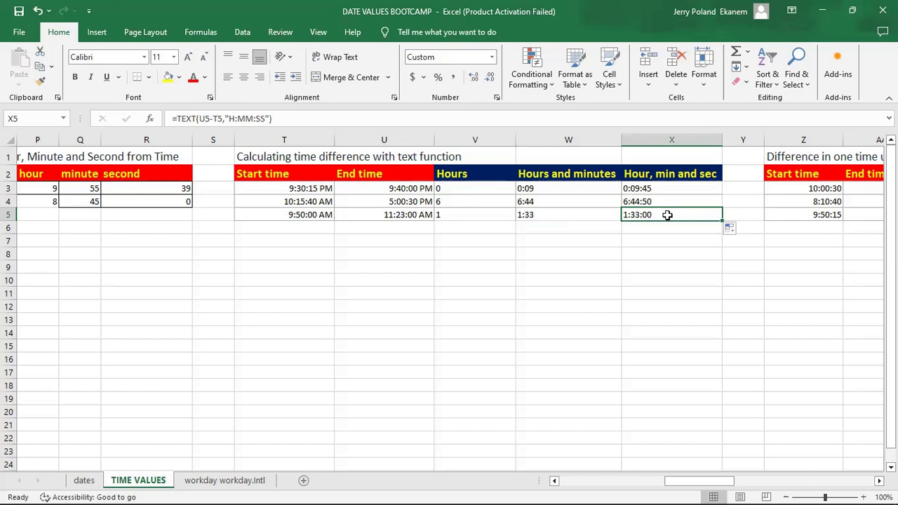
# Examine the Difference in one time unit ignoring others table and its existing formulas in AB3, AC3 and AD3
pyautogui.moveTo(702, 484); pyautogui.dragTo(737, 485)
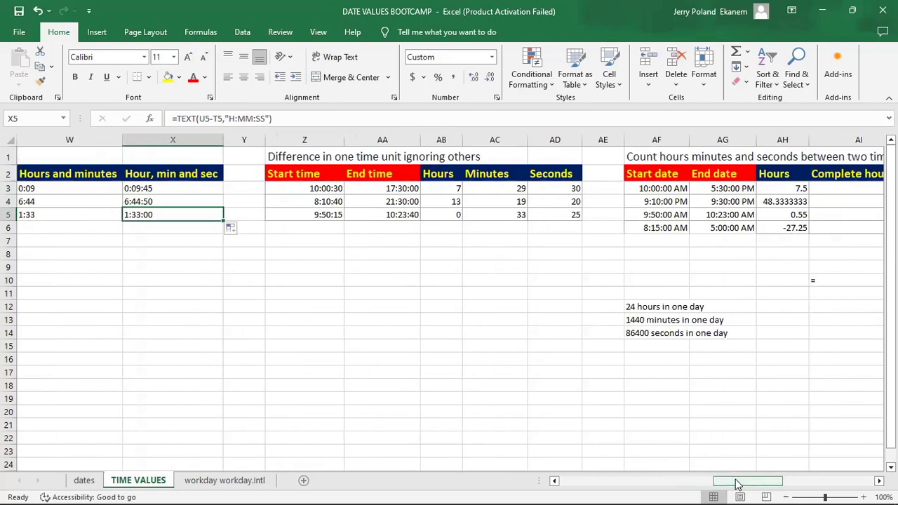
pyautogui.click(314, 215)
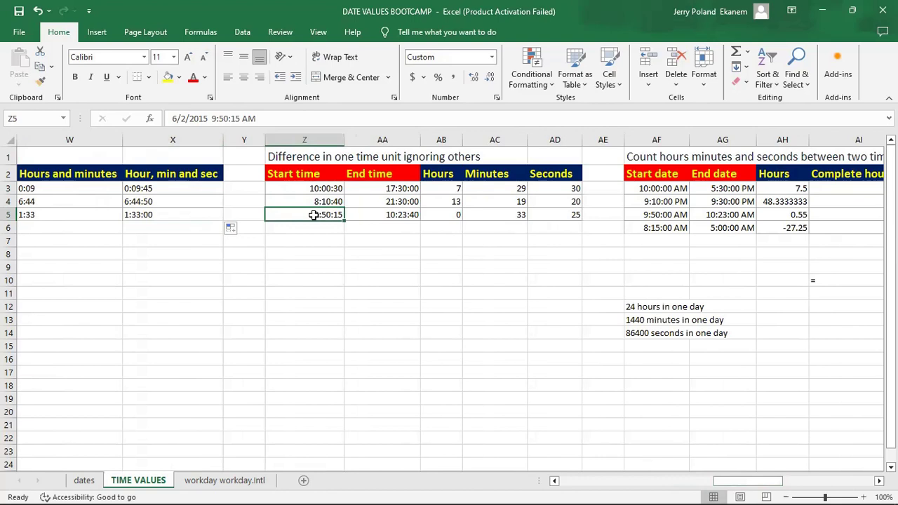
pyautogui.click(296, 154)
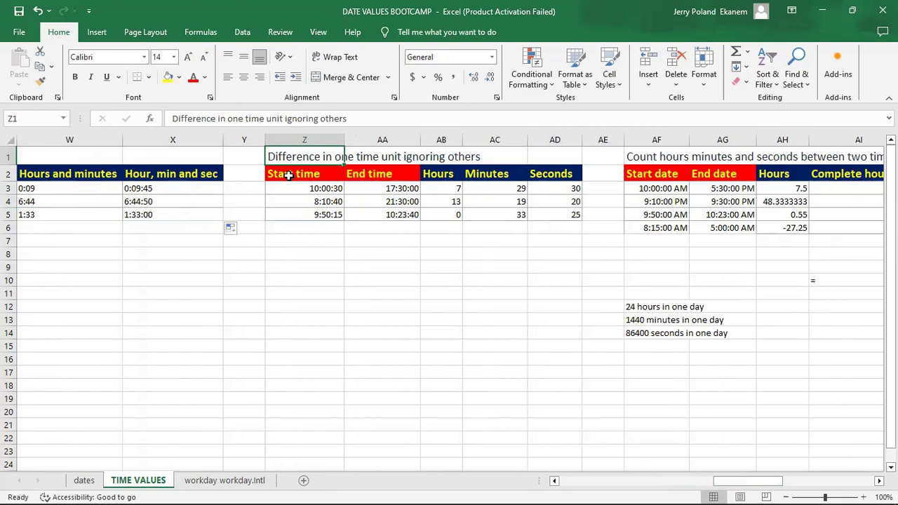
pyautogui.click(288, 175)
pyautogui.click(379, 174)
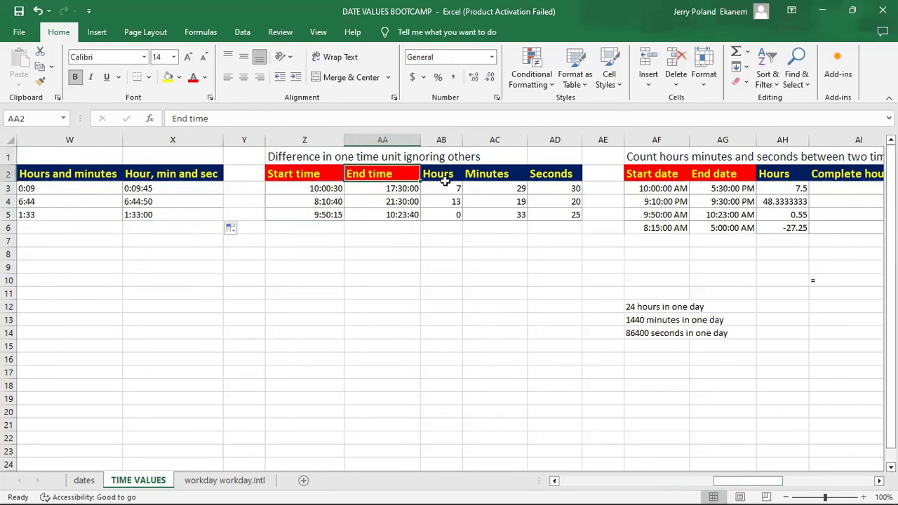
pyautogui.click(454, 191)
pyautogui.click(498, 187)
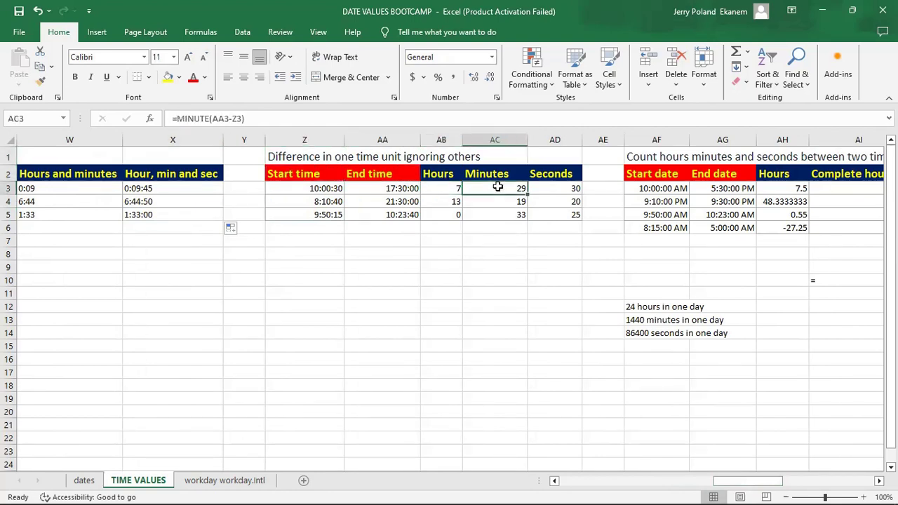
pyautogui.click(562, 190)
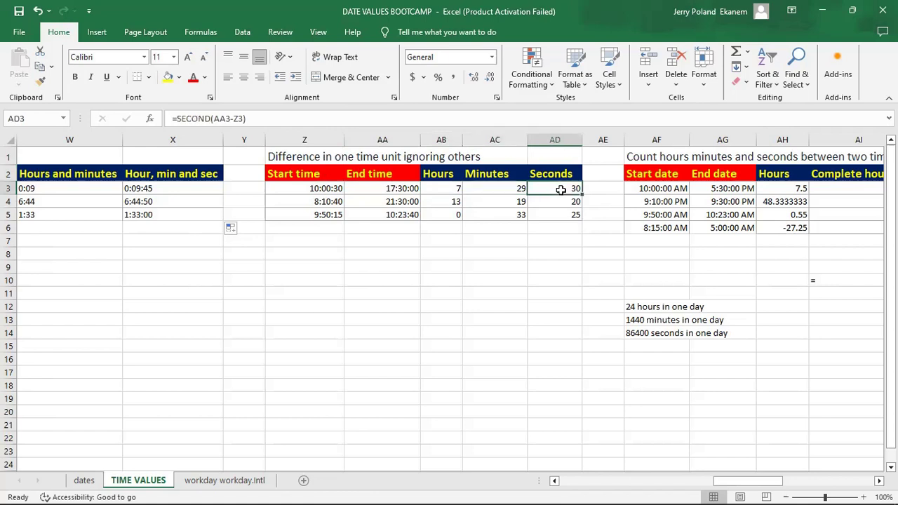
pyautogui.click(454, 189)
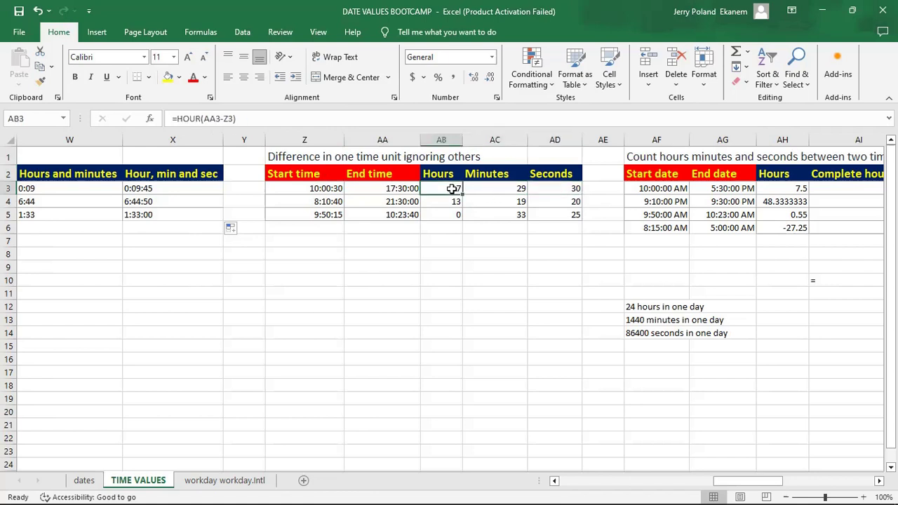
# Review the TEXT formulas in V3, W3 and X3 of the time difference table for comparison
pyautogui.press('Left')
pyautogui.press('Left')
pyautogui.press('Left')
pyautogui.press('Left')
pyautogui.press('Left')
pyautogui.press('Left')
pyautogui.press('Left')
pyautogui.press('Left')
pyautogui.press('Left')
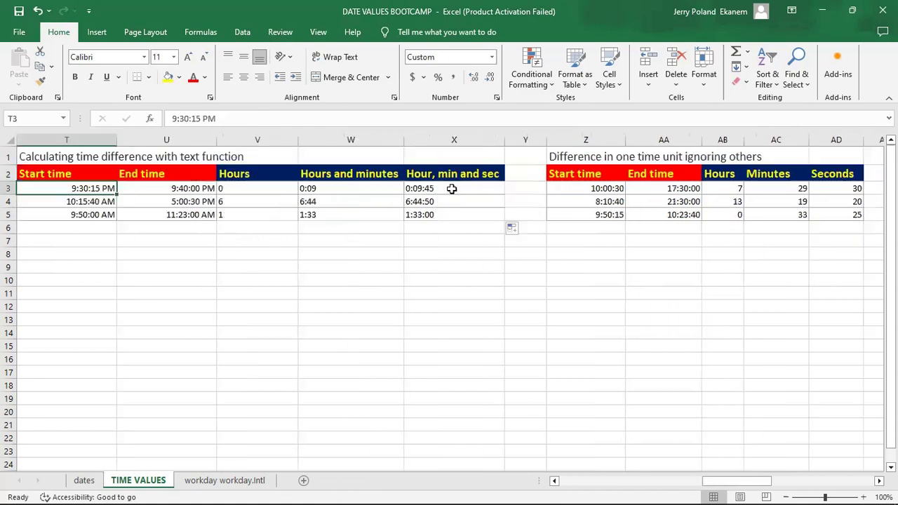
pyautogui.press('Right')
pyautogui.press('Right')
pyautogui.press('Right')
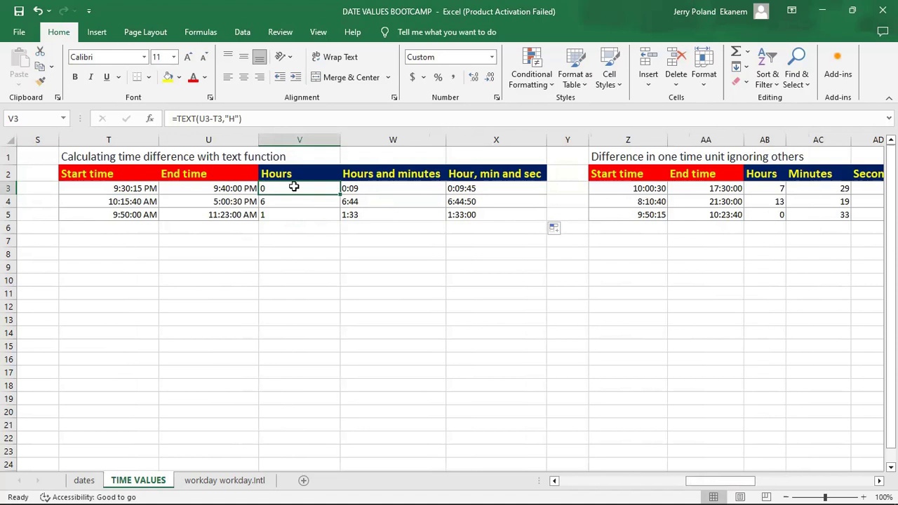
pyautogui.click(371, 188)
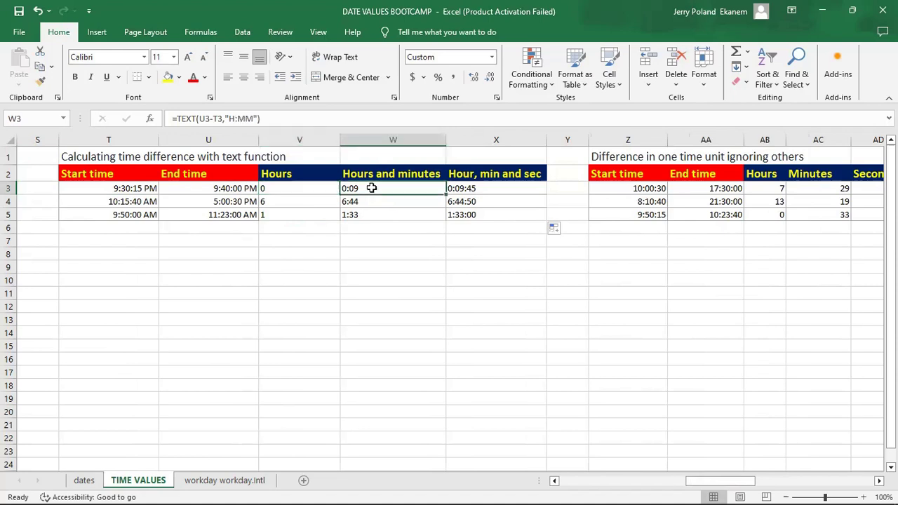
pyautogui.click(483, 192)
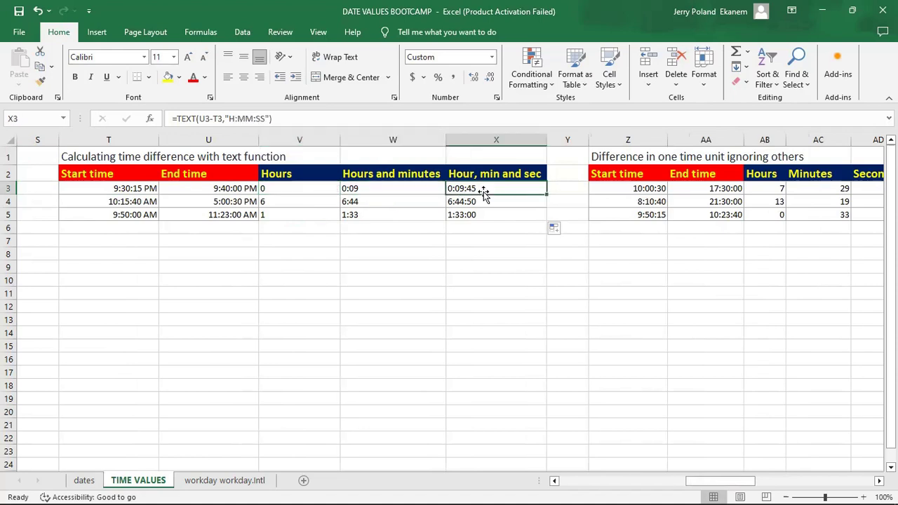
# Clear the Hours, Minutes and Seconds results in AB3:AD5 of the Difference in one time unit table
pyautogui.press('Right')
pyautogui.press('Right')
pyautogui.press('Right')
pyautogui.press('Right')
pyautogui.press('Right')
pyautogui.press('Right')
pyautogui.press('Right')
pyautogui.press('Right')
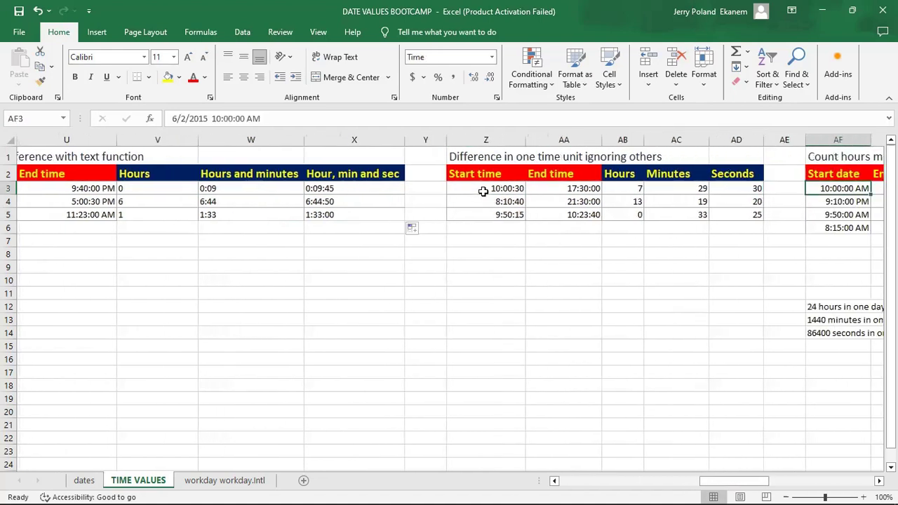
pyautogui.press('Right')
pyautogui.press('Right')
pyautogui.press('Left')
pyautogui.press('Left')
pyautogui.press('Left')
pyautogui.press('Left')
pyautogui.press('Left')
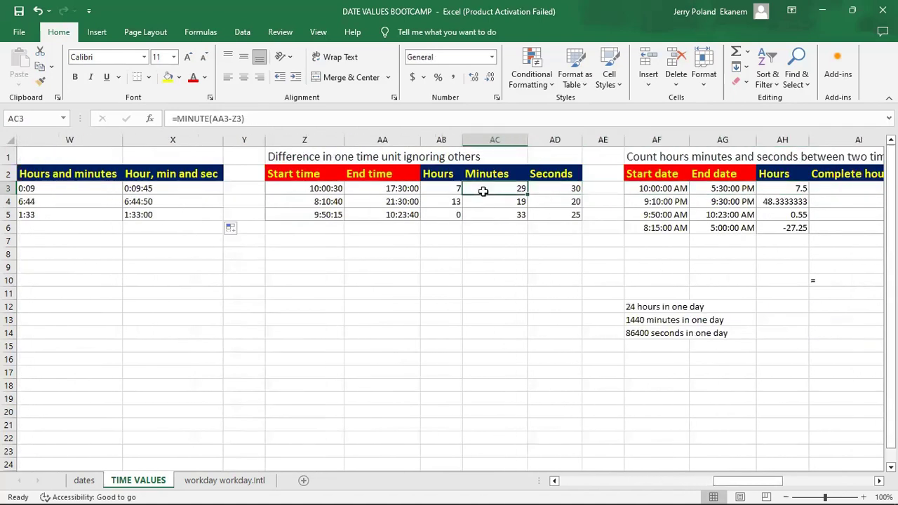
pyautogui.press('Left')
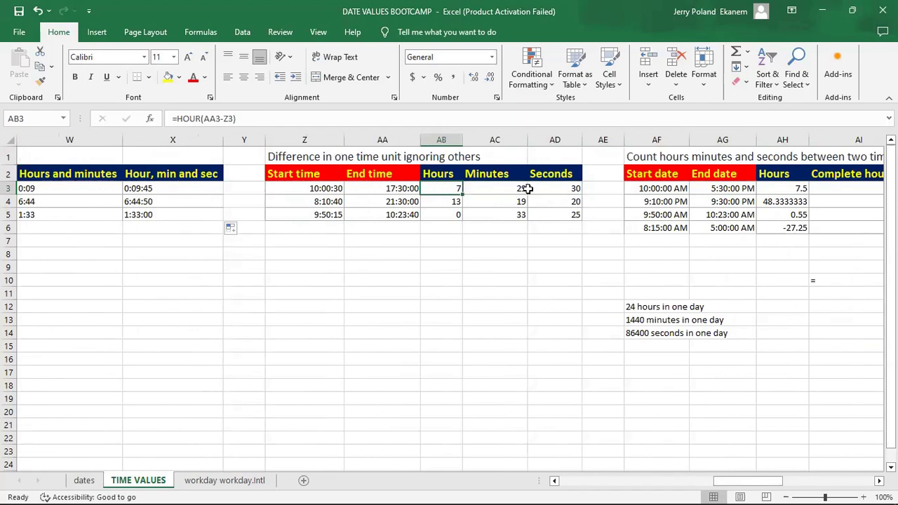
pyautogui.press('BackSpace')
pyautogui.press('Return')
pyautogui.click(450, 188)
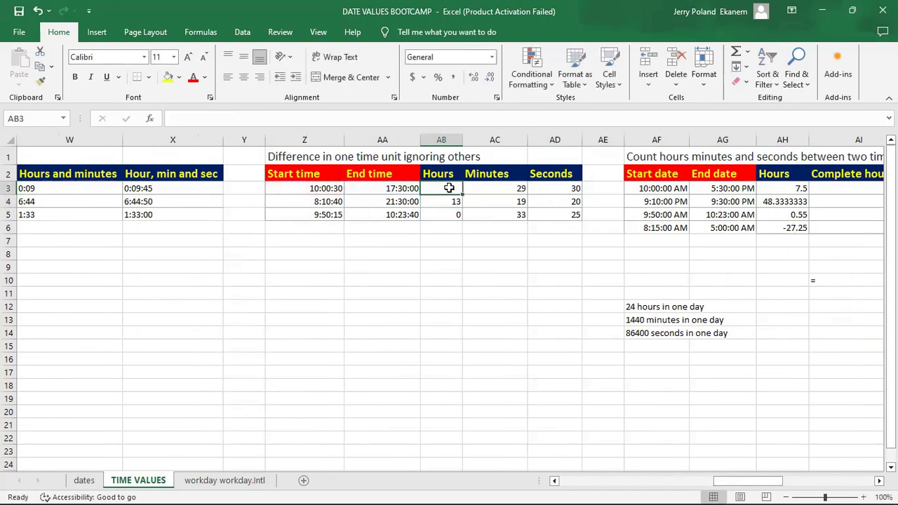
pyautogui.moveTo(463, 195); pyautogui.dragTo(465, 222)
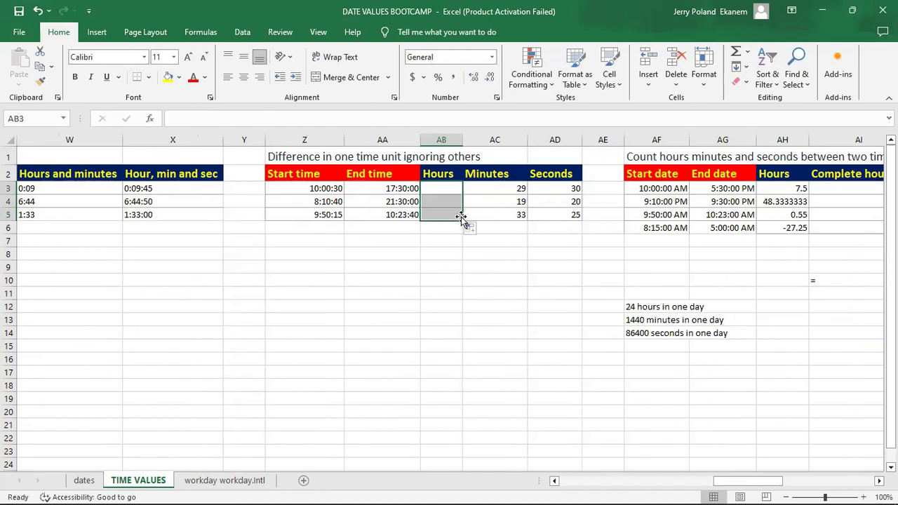
pyautogui.moveTo(520, 220); pyautogui.dragTo(570, 223)
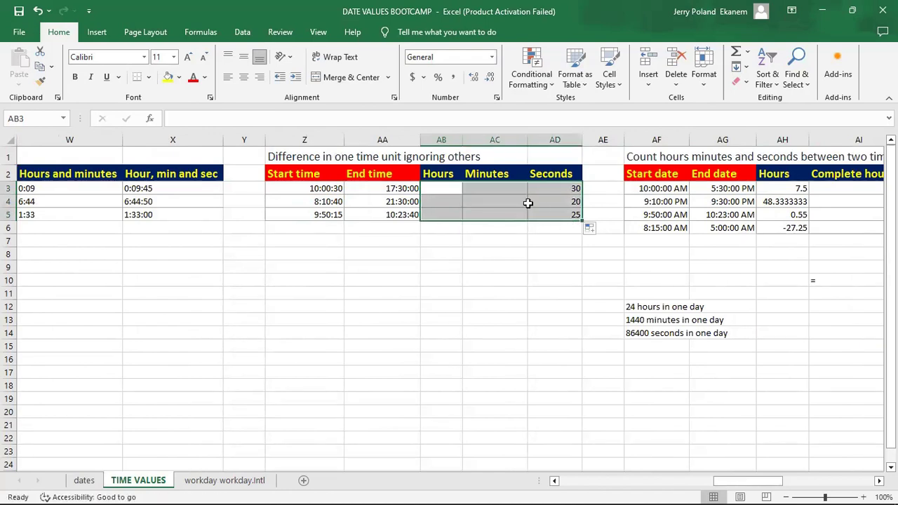
pyautogui.click(451, 189)
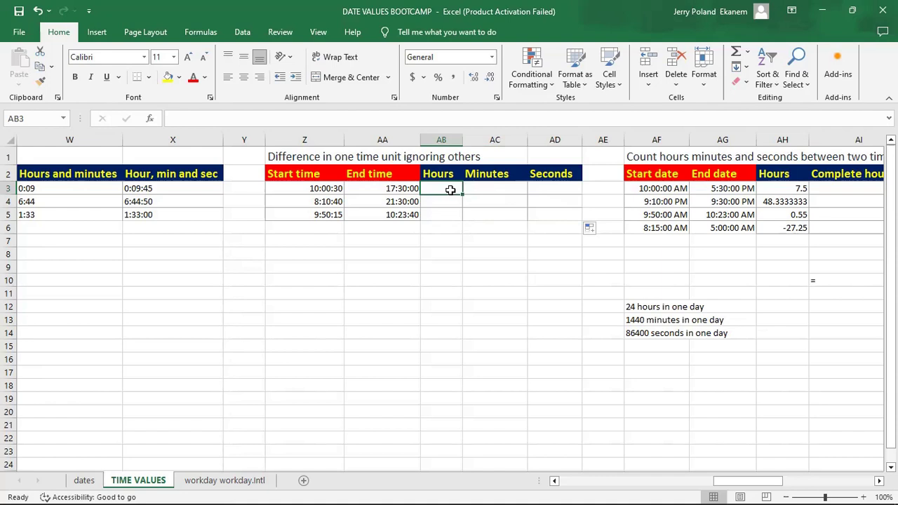
pyautogui.click(452, 216)
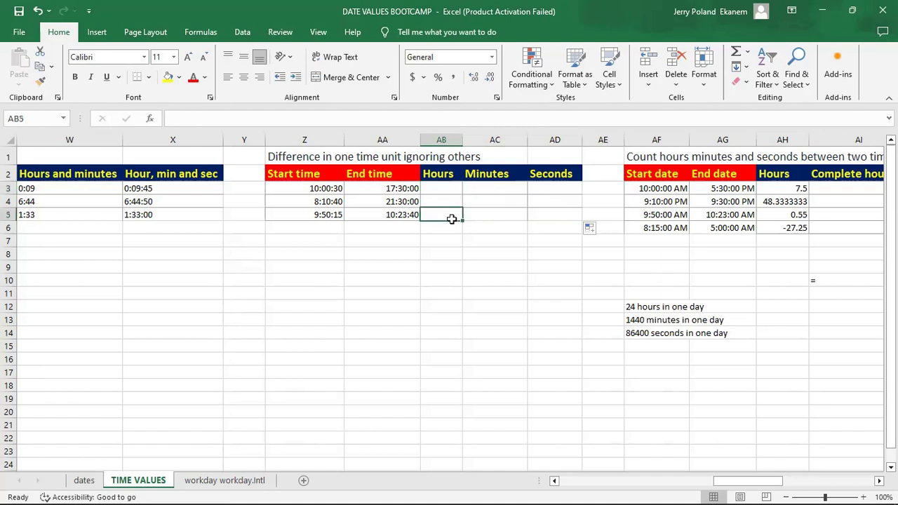
pyautogui.click(491, 191)
pyautogui.click(557, 189)
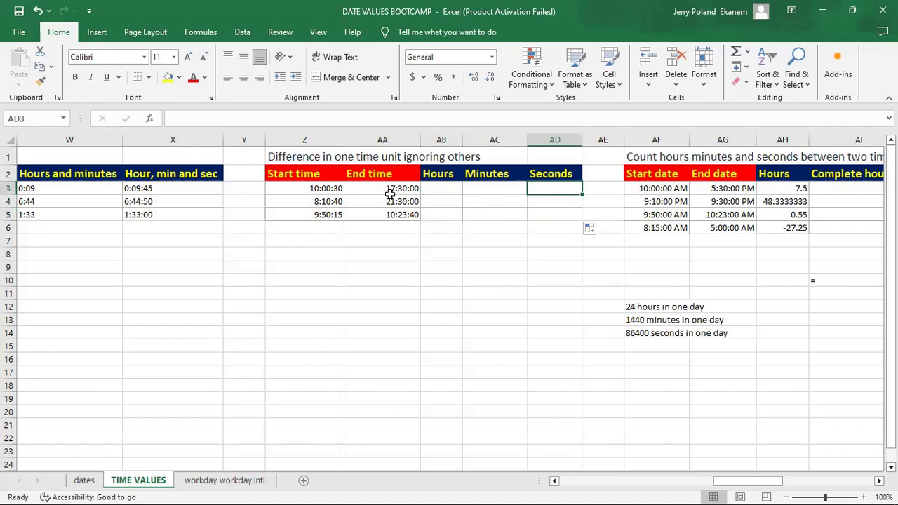
# Calculate the hours between Z3 and AA3 with =HOUR(AA3-Z3) in cell AB3
pyautogui.click(434, 189)
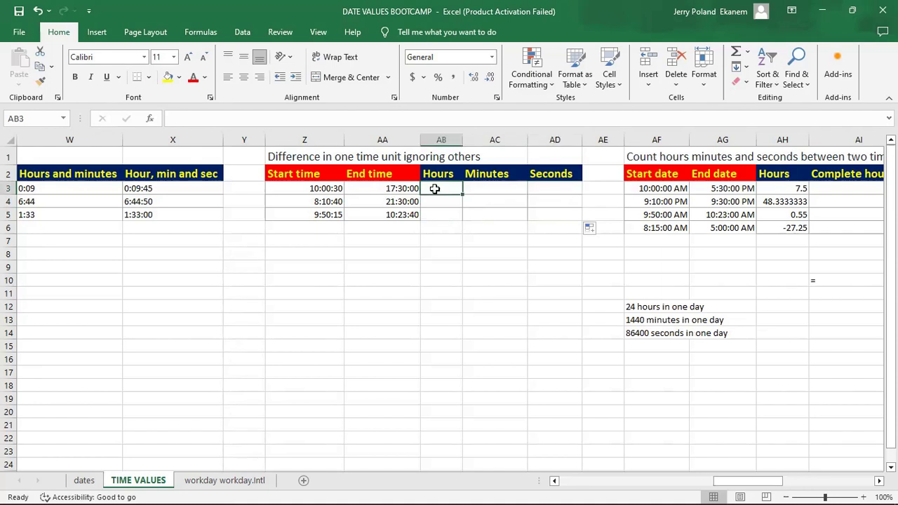
pyautogui.write('=')
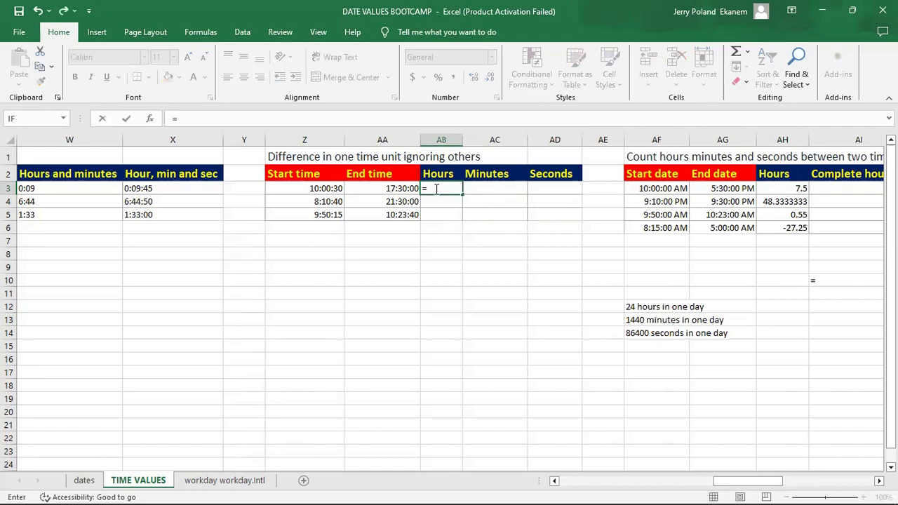
pyautogui.click(400, 188)
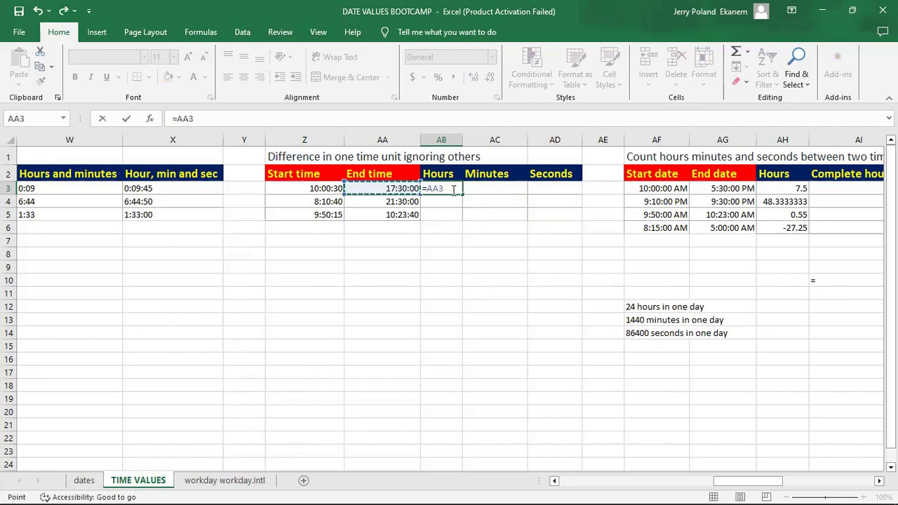
pyautogui.press('BackSpace')
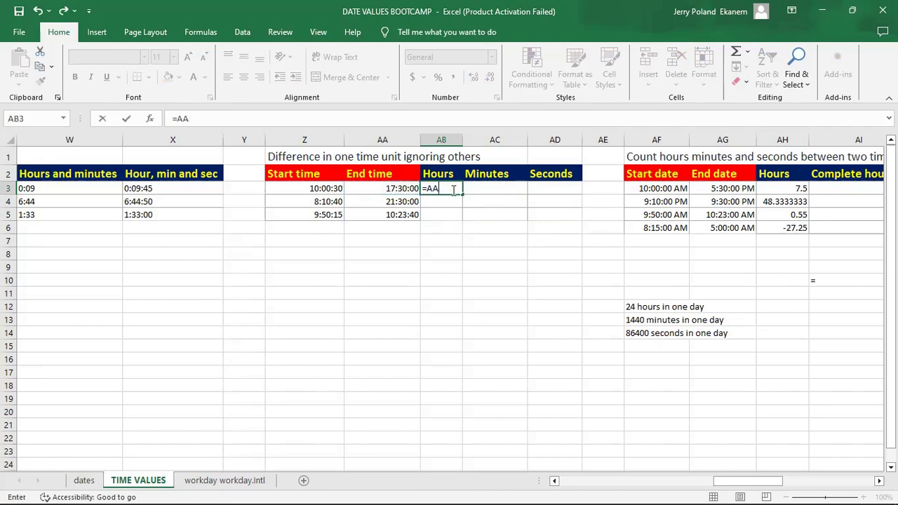
pyautogui.press('BackSpace')
pyautogui.press('BackSpace')
pyautogui.write('HO')
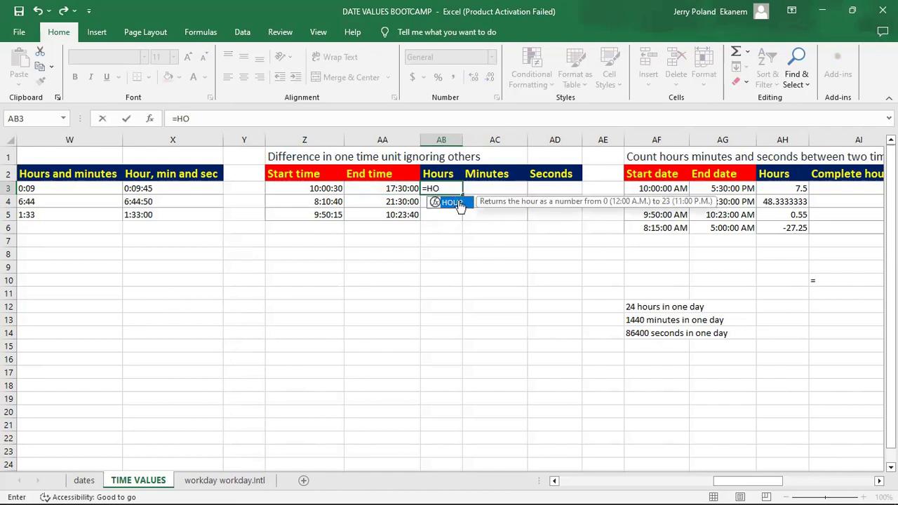
pyautogui.doubleClick(460, 203)
pyautogui.click(395, 189)
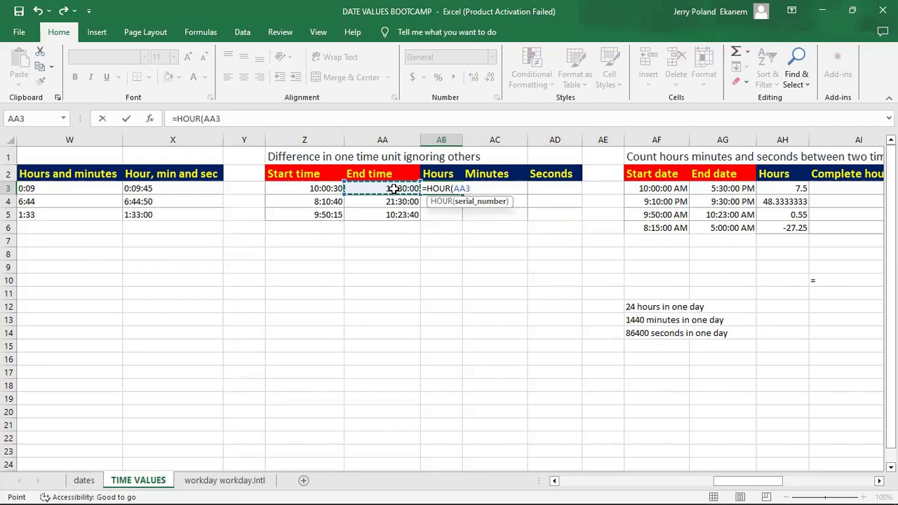
pyautogui.write('-')
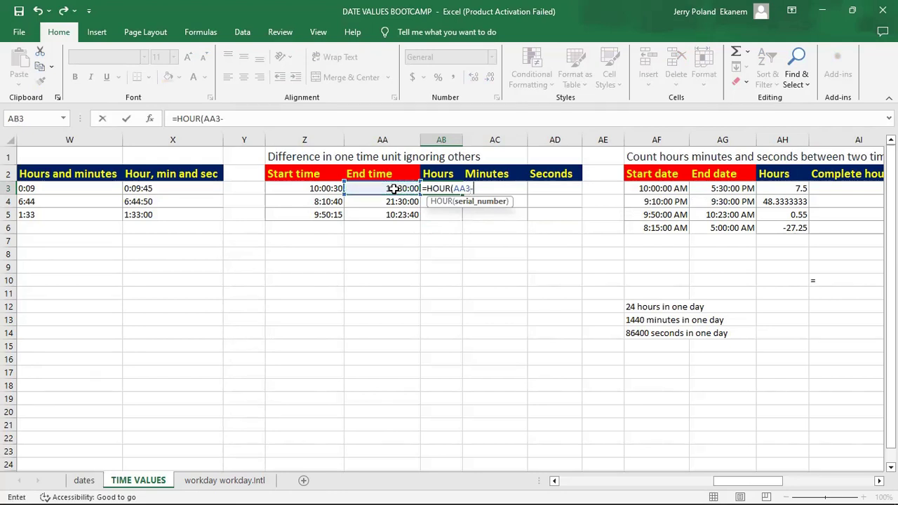
pyautogui.click(298, 189)
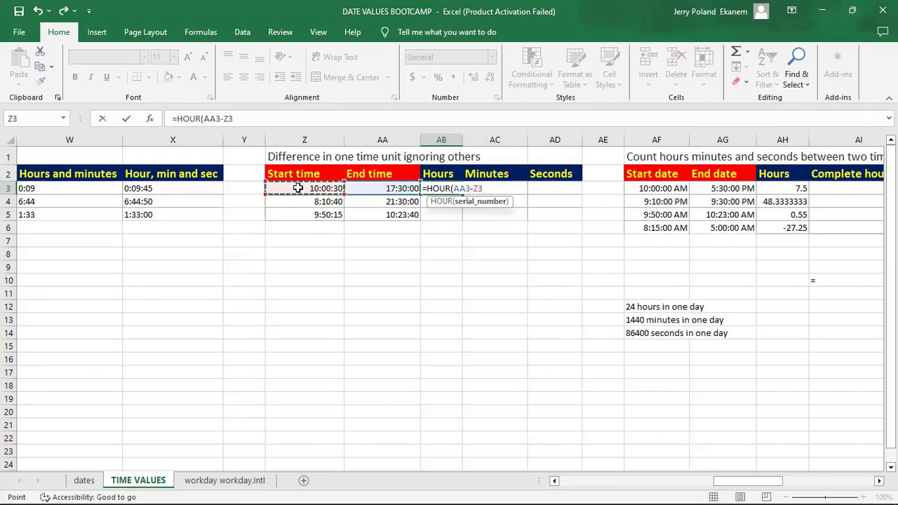
pyautogui.press('Return')
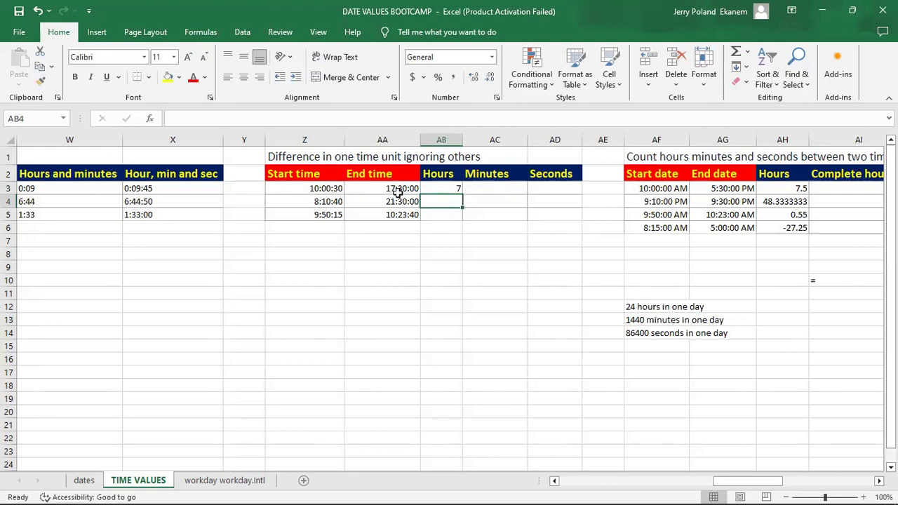
# Calculate the minutes between Z3 and AA3 with =MINUTE(AA3-Z3) in cell AC3
pyautogui.click(501, 188)
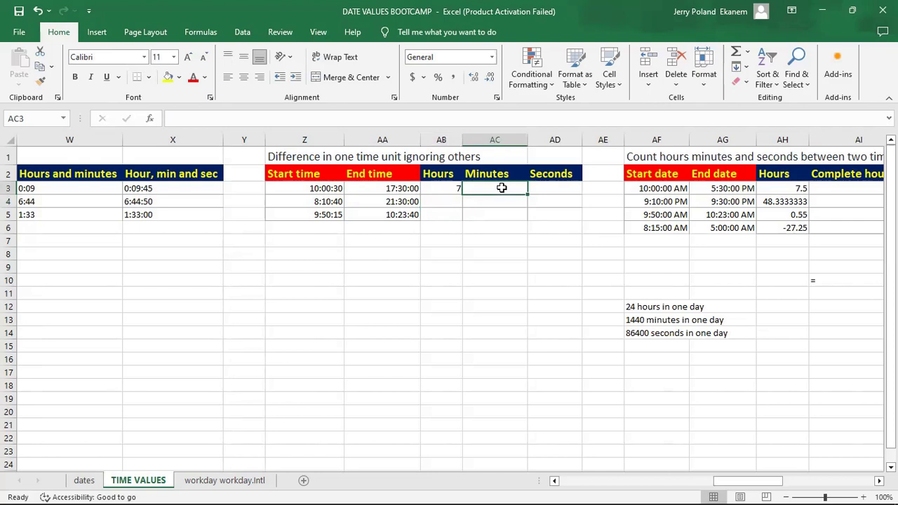
pyautogui.write('=')
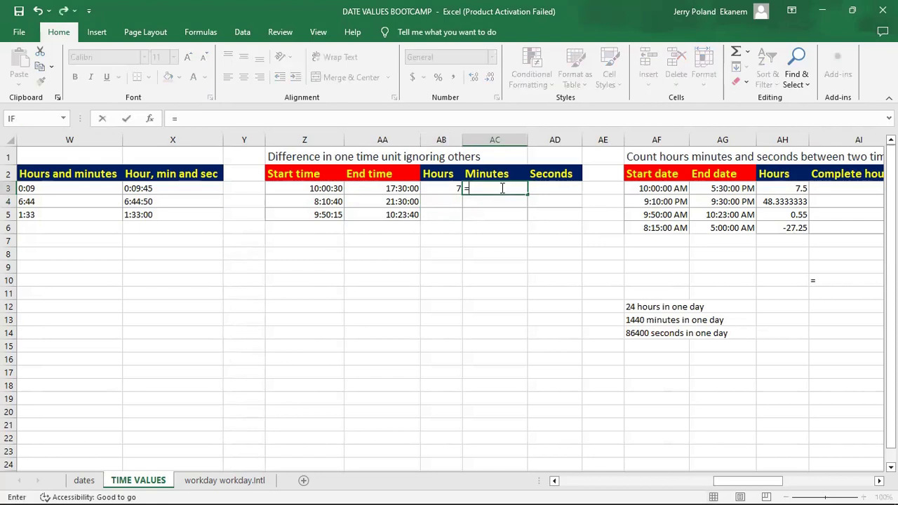
pyautogui.write('MI')
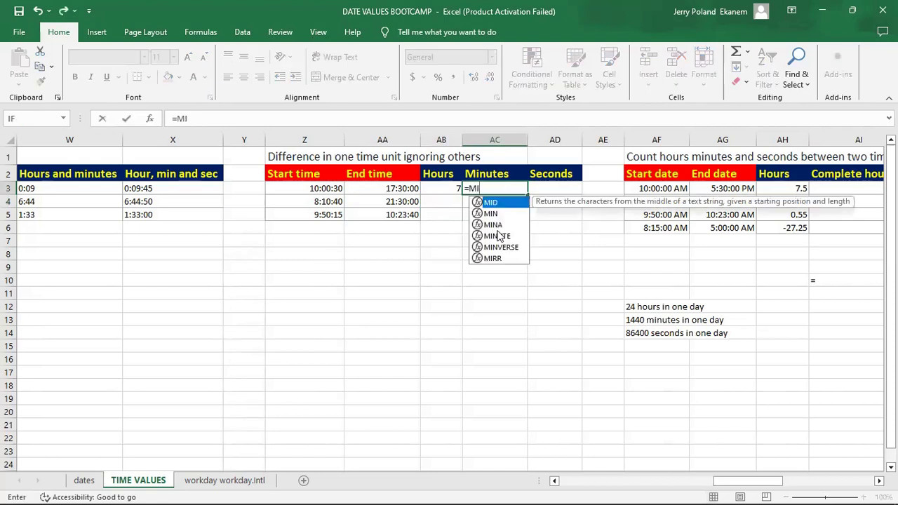
pyautogui.click(500, 237)
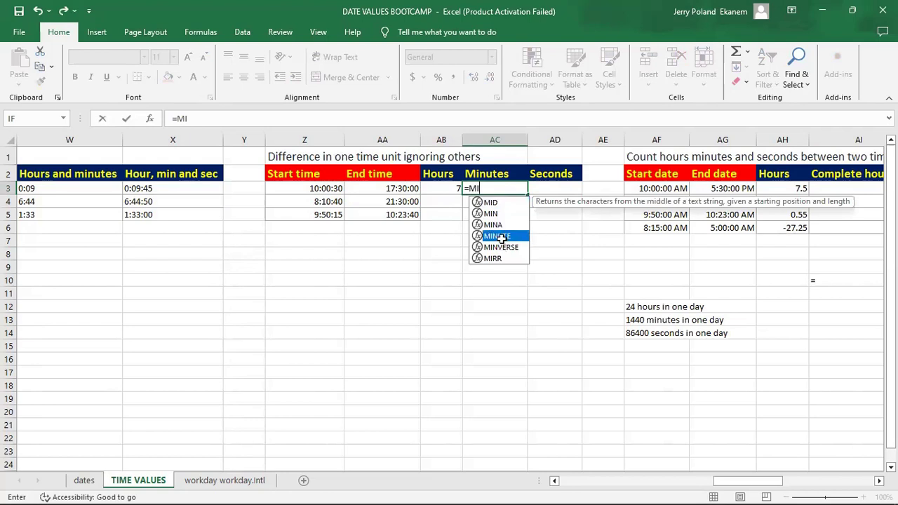
pyautogui.doubleClick(501, 237)
pyautogui.click(397, 189)
pyautogui.write('-')
pyautogui.click(323, 188)
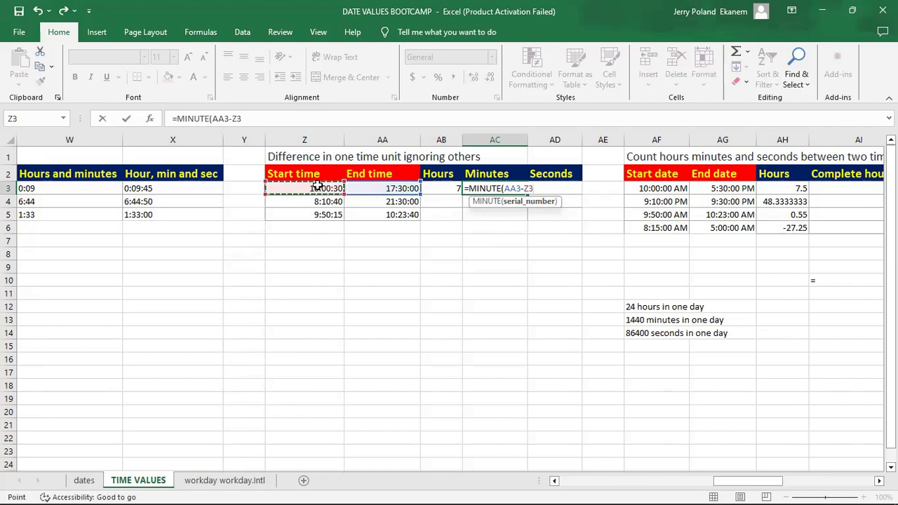
pyautogui.press('Return')
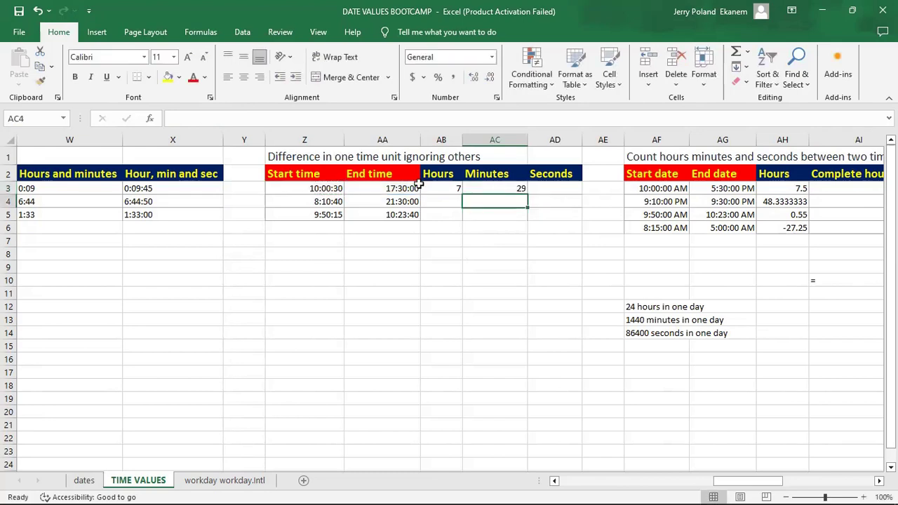
# Calculate the seconds between Z3 and AA3 with =SECOND(AA3-Z3) in cell AD3
pyautogui.click(560, 187)
pyautogui.write('=SE')
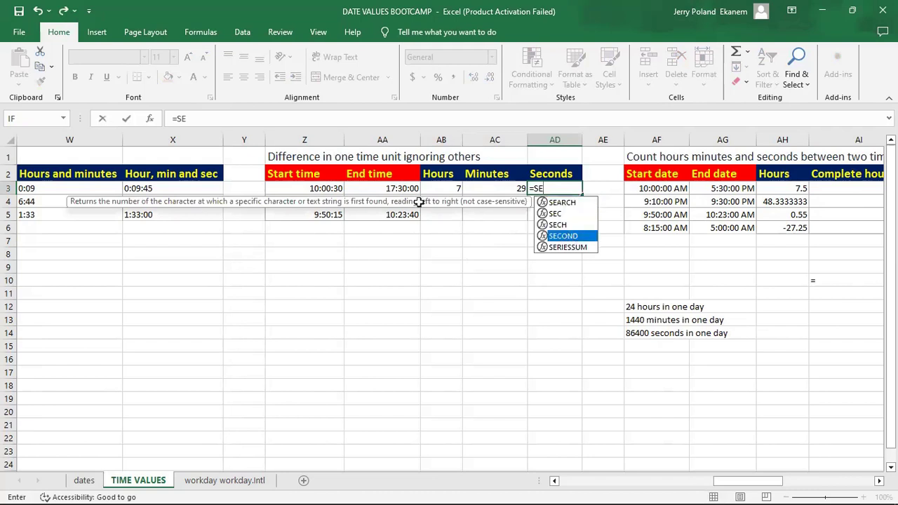
pyautogui.press('Tab')
pyautogui.click(390, 188)
pyautogui.write('-')
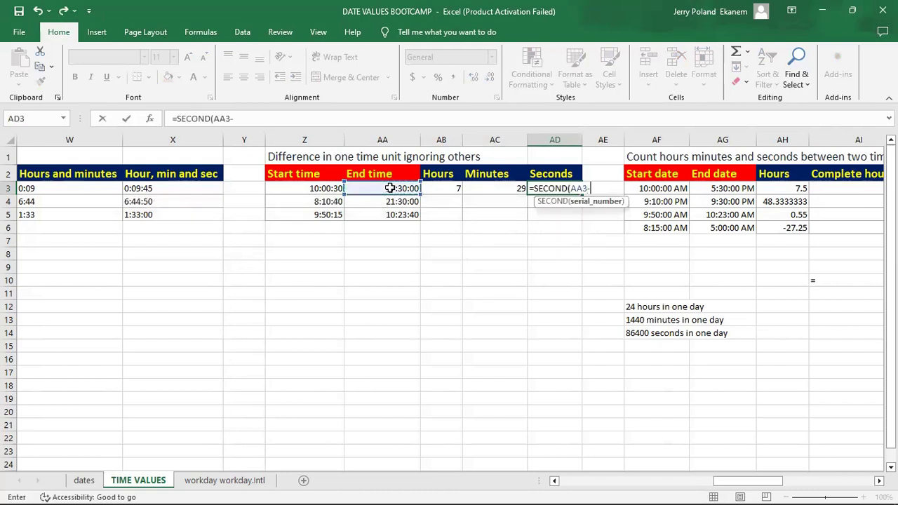
pyautogui.click(314, 188)
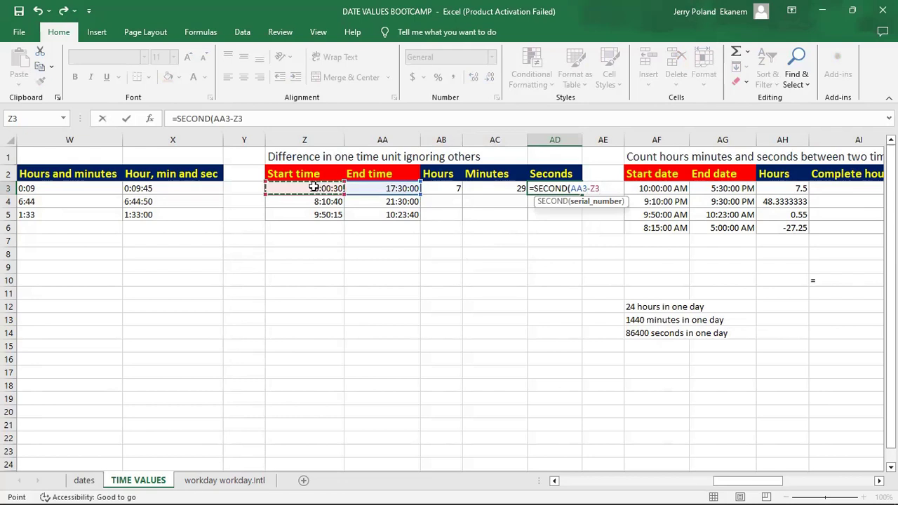
pyautogui.press('Return')
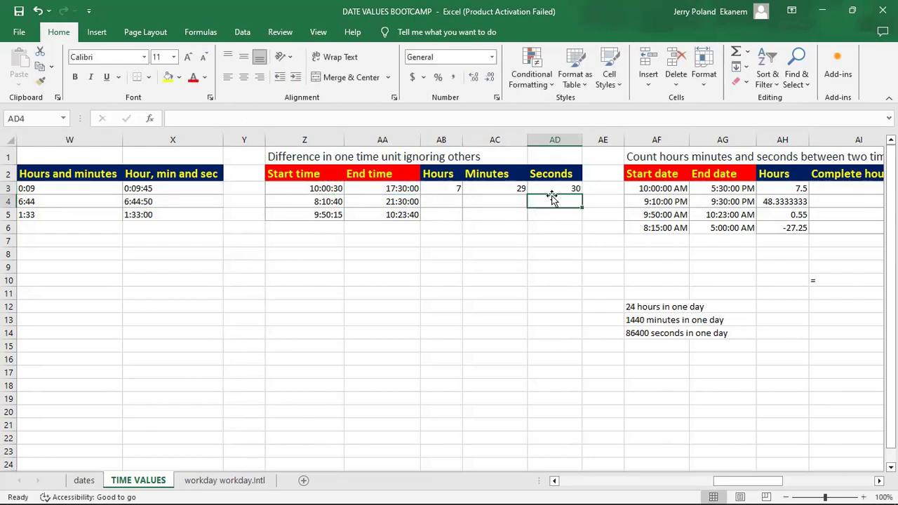
# Review the start time in Z3 and the formulas in AB3:AD3, comparing them with the TEXT formula in V3
pyautogui.click(331, 189)
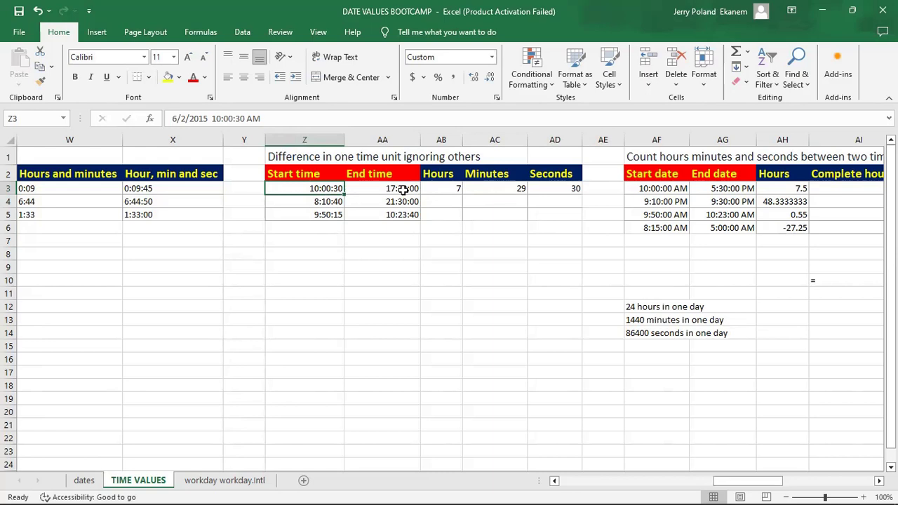
pyautogui.click(448, 189)
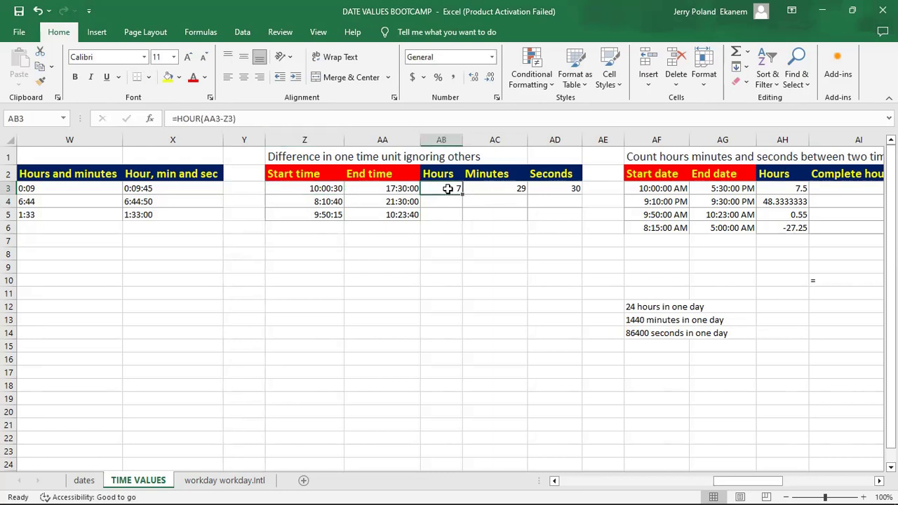
pyautogui.click(506, 189)
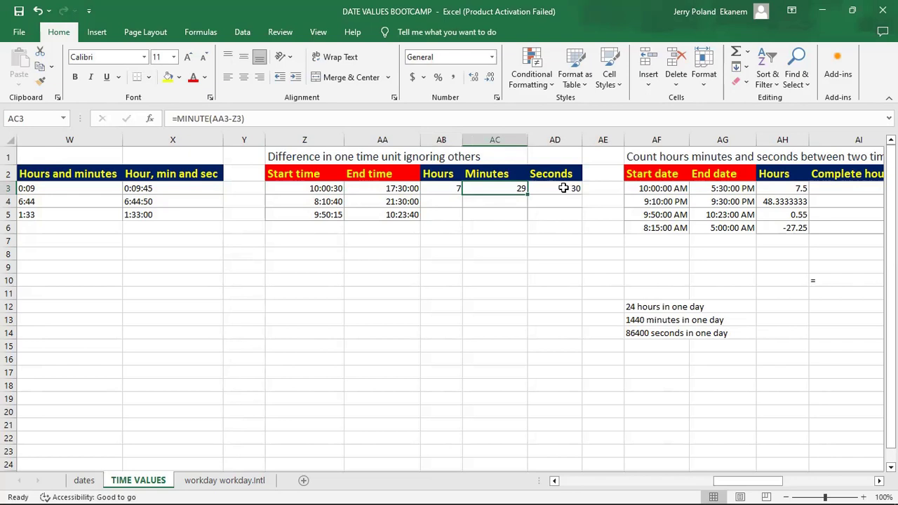
pyautogui.click(564, 189)
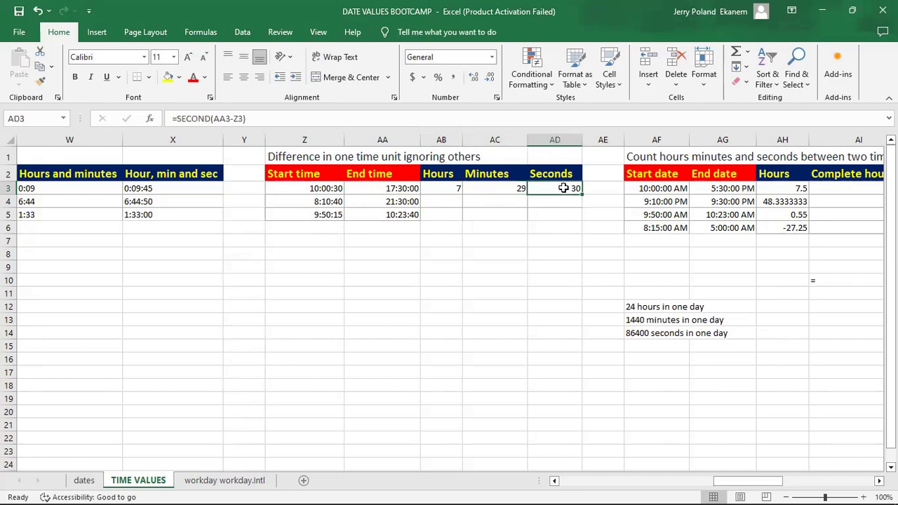
pyautogui.press('Left')
pyautogui.press('Left')
pyautogui.press('Left')
pyautogui.press('Left')
pyautogui.press('Left')
pyautogui.press('Left')
pyautogui.press('Left')
pyautogui.press('Left')
pyautogui.press('Left')
pyautogui.press('Left')
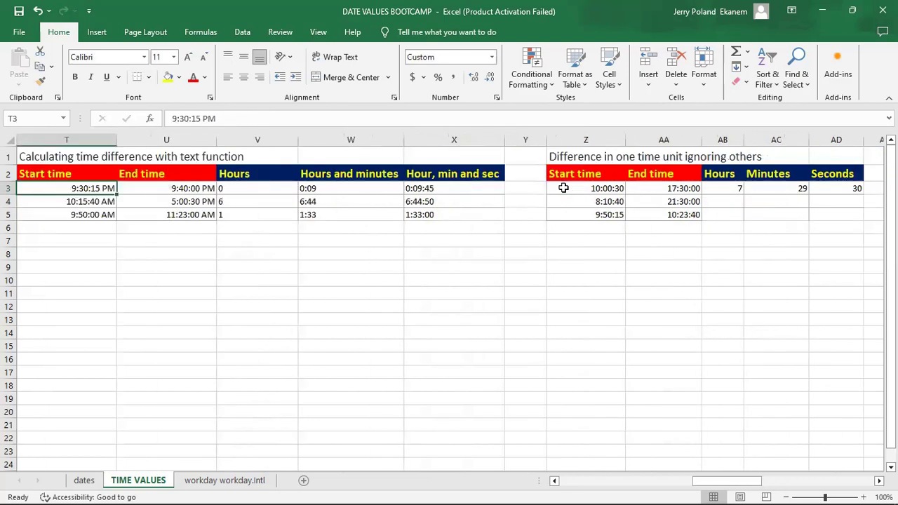
pyautogui.press('Right')
pyautogui.press('Right')
pyautogui.press('Left')
pyautogui.press('Left')
pyautogui.press('Left')
pyautogui.press('Right')
pyautogui.press('Right')
pyautogui.press('Right')
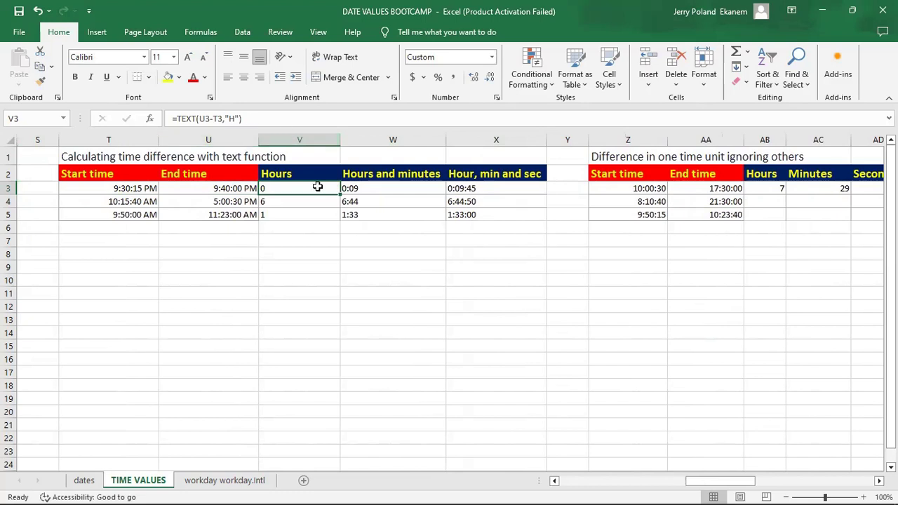
# Go back over the row 3 cells from the TEXT results to the HOUR, MINUTE and SECOND results in AB3:AD3
pyautogui.press('Right')
pyautogui.press('Right')
pyautogui.press('Right')
pyautogui.press('Right')
pyautogui.press('Right')
pyautogui.press('Right')
pyautogui.press('Right')
pyautogui.press('Right')
pyautogui.press('Right')
pyautogui.press('Right')
pyautogui.press('Left')
pyautogui.press('Left')
pyautogui.press('Left')
pyautogui.press('Left')
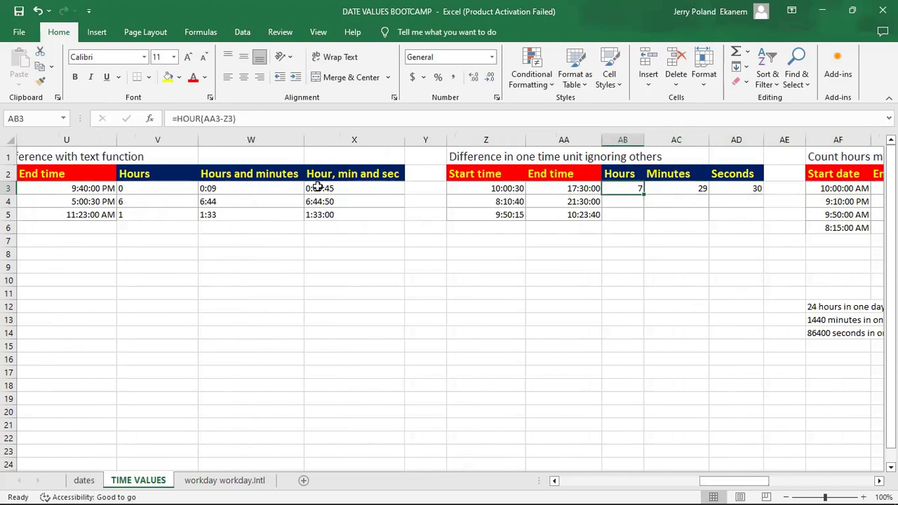
pyautogui.press('Right')
pyautogui.press('Right')
pyautogui.press('Right')
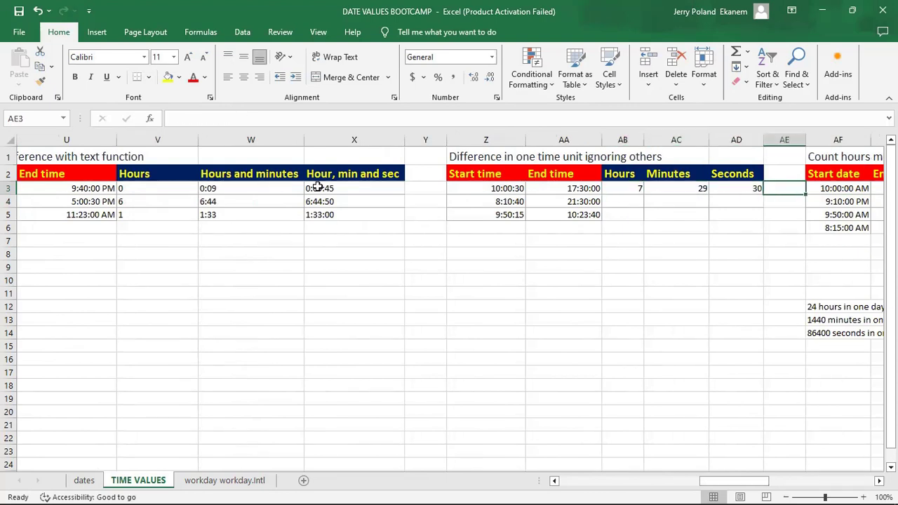
# Compare the combined TEXT difference in X3 with the single-unit formulas from AB3 onward and the hours formula in AH3
pyautogui.click(327, 188)
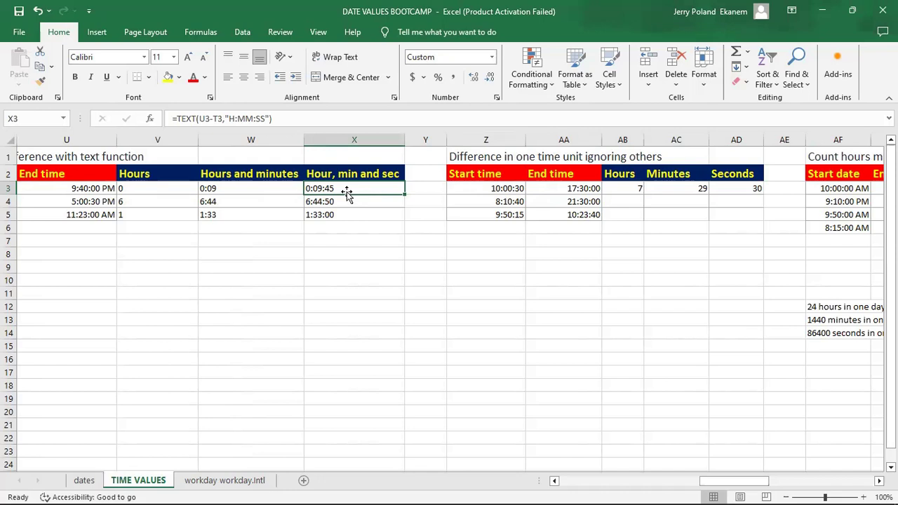
pyautogui.press('Left')
pyautogui.press('Right')
pyautogui.press('Right')
pyautogui.press('Right')
pyautogui.press('Right')
pyautogui.press('Right')
pyautogui.press('Right')
pyautogui.press('Left')
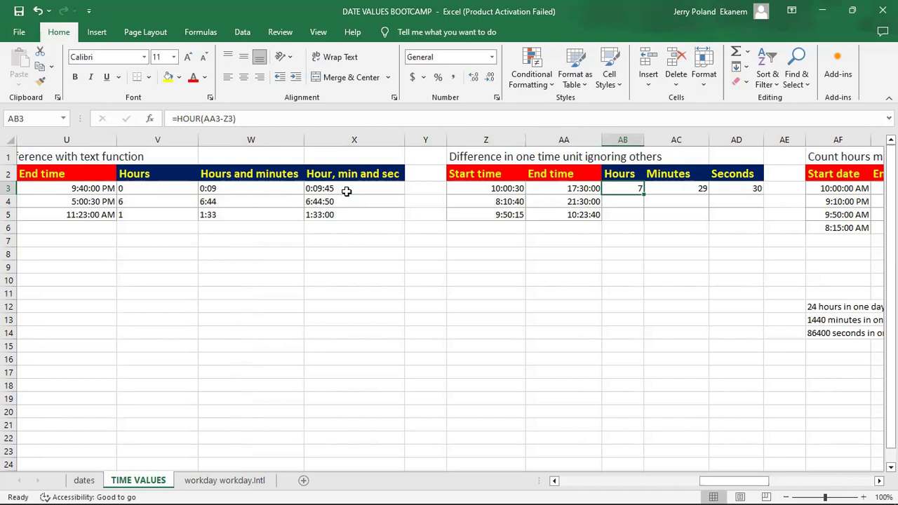
pyautogui.press('Right')
pyautogui.press('Right')
pyautogui.press('Right')
pyautogui.press('Right')
pyautogui.press('Right')
pyautogui.press('Right')
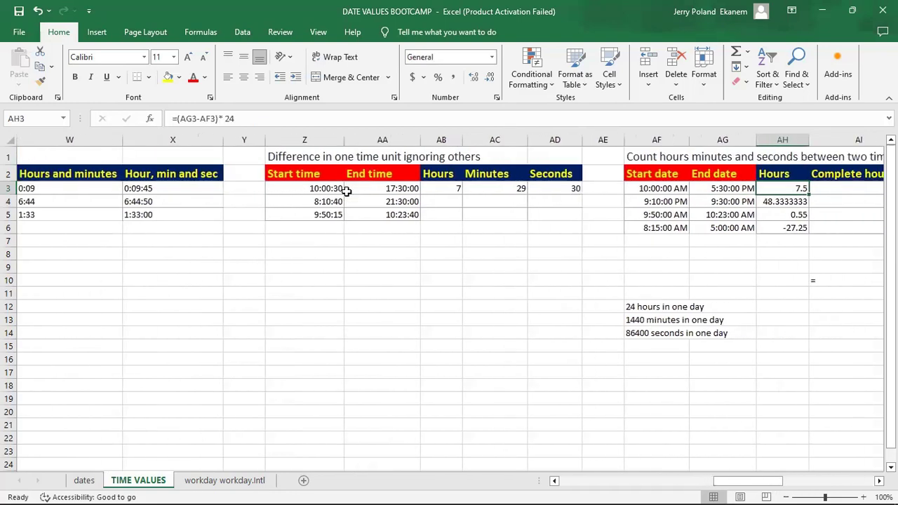
# Calculate the hours between Z4 and AA4 with =HOUR(AA4-Z4) in cell AB4
pyautogui.click(447, 207)
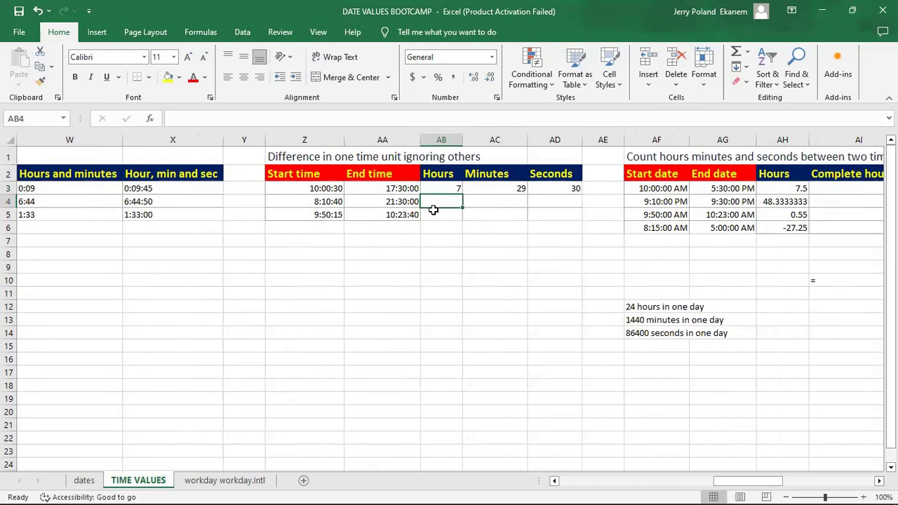
pyautogui.click(316, 205)
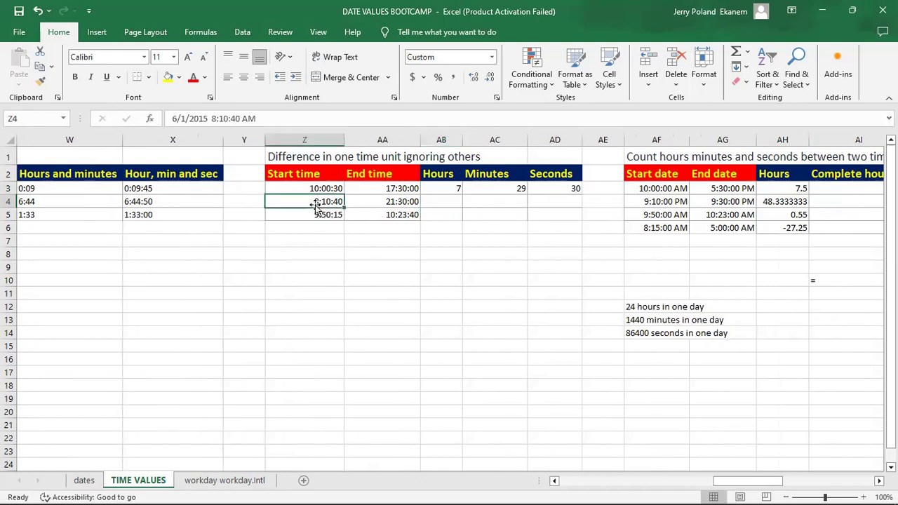
pyautogui.click(451, 202)
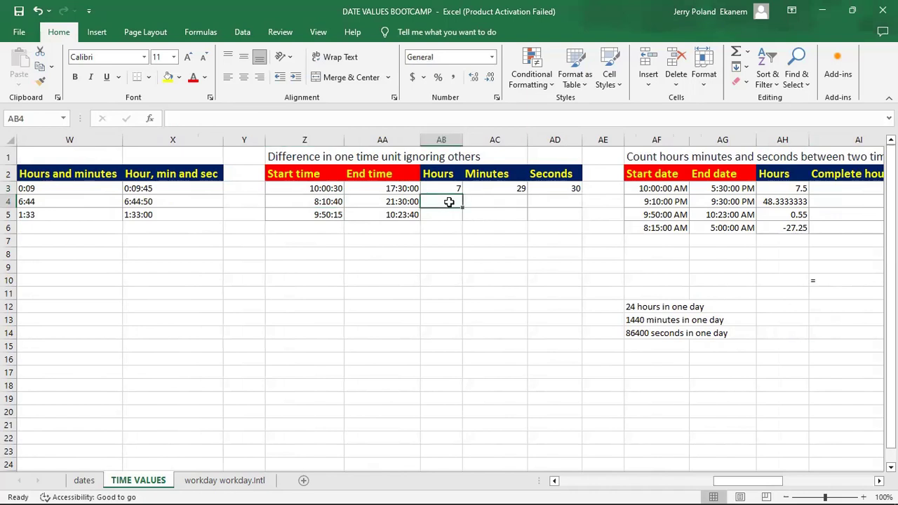
pyautogui.write('=')
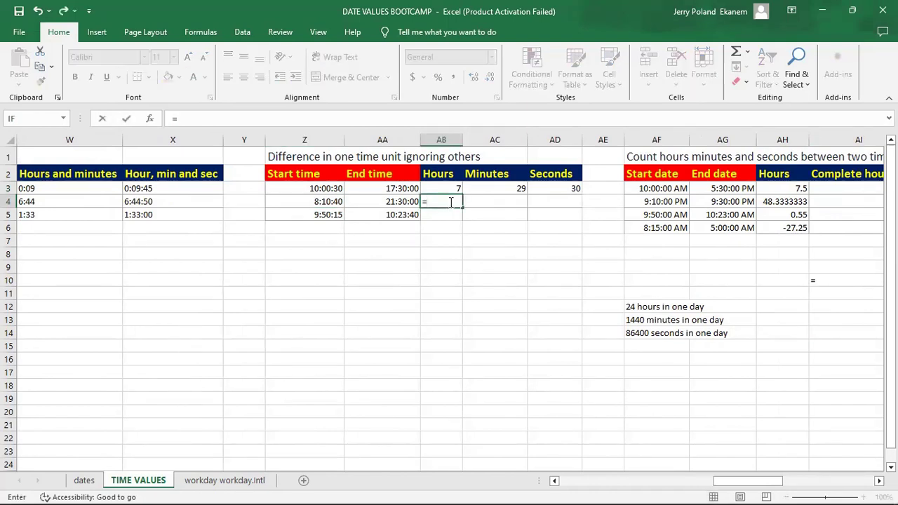
pyautogui.write('HOU')
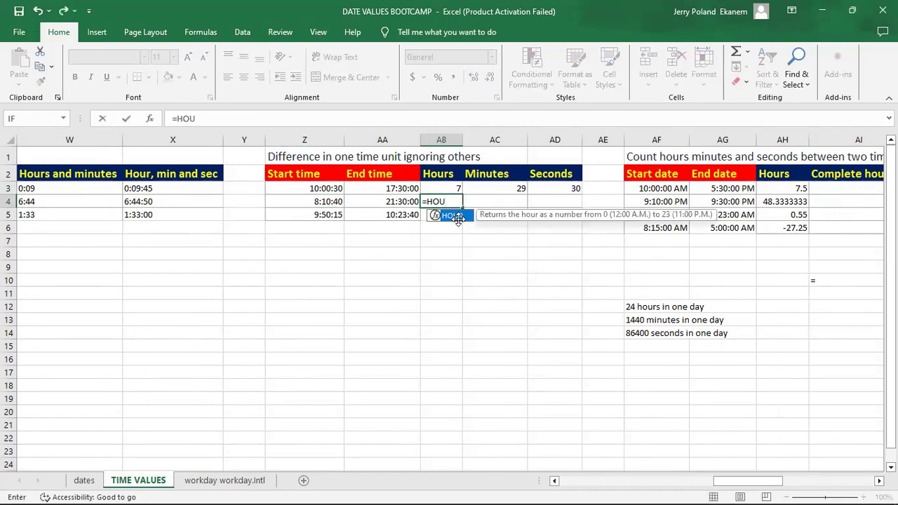
pyautogui.doubleClick(454, 215)
pyautogui.click(409, 202)
pyautogui.write('-')
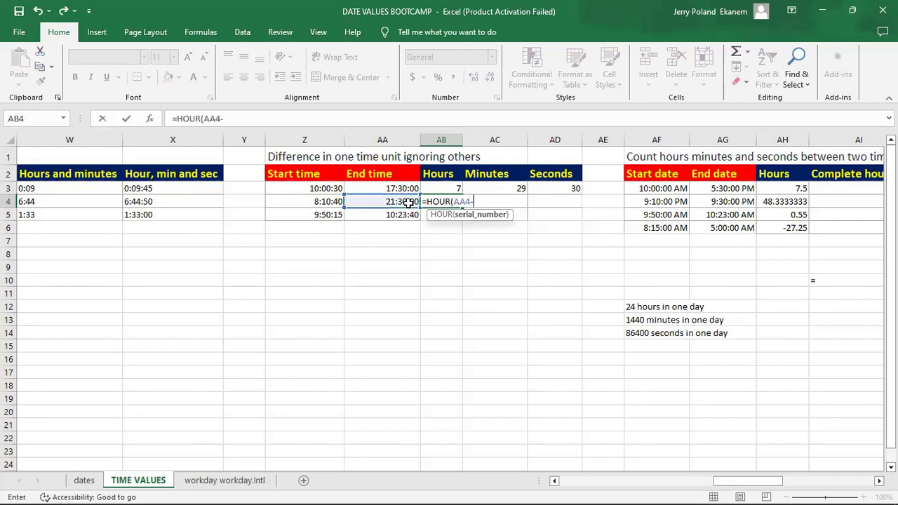
pyautogui.click(331, 201)
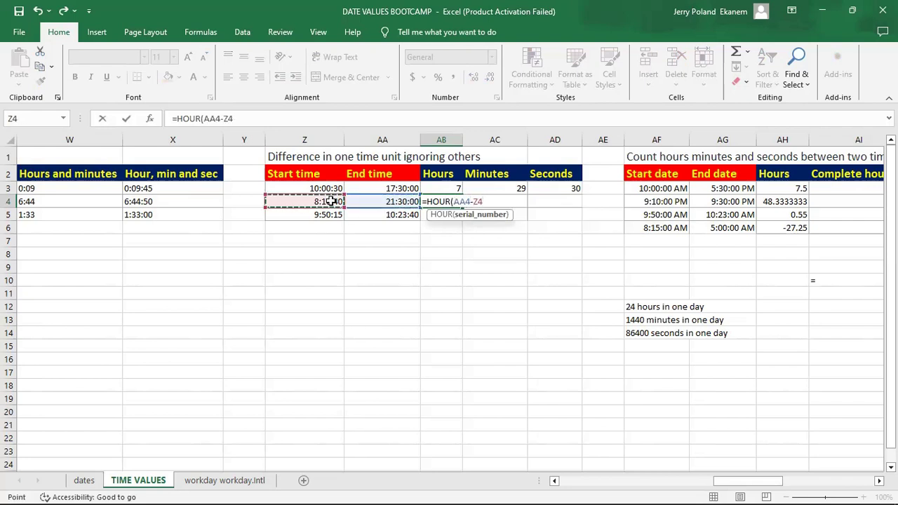
pyautogui.press('Return')
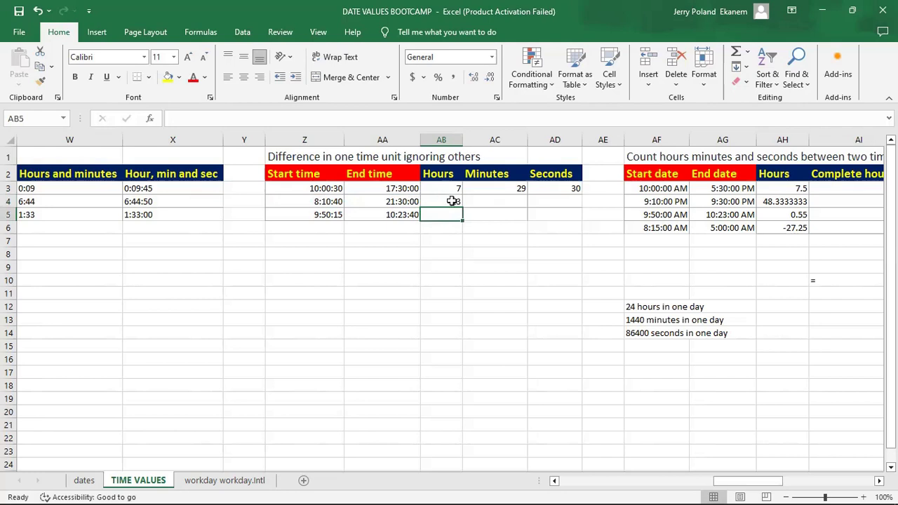
# Calculate the minutes between Z4 and AA4 with =MINUTE(AA4-Z4) in cell AC4
pyautogui.click(506, 200)
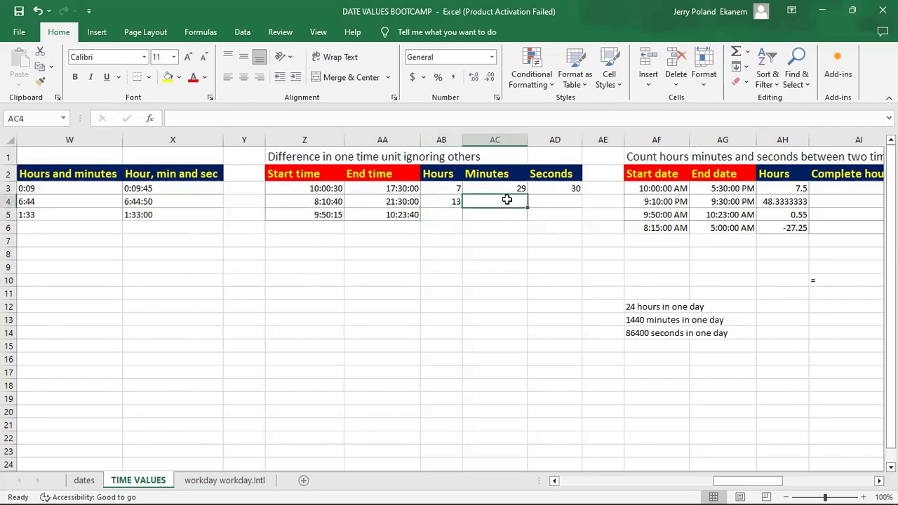
pyautogui.write('=M')
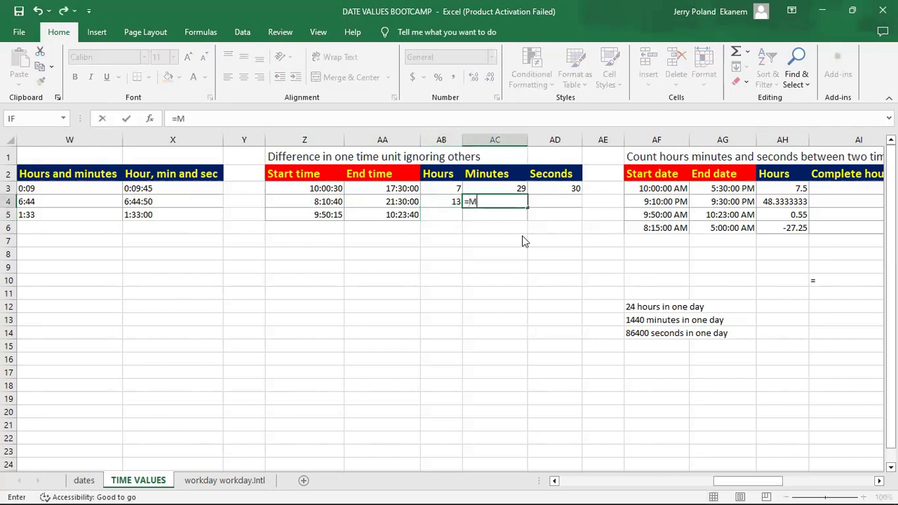
pyautogui.write('I')
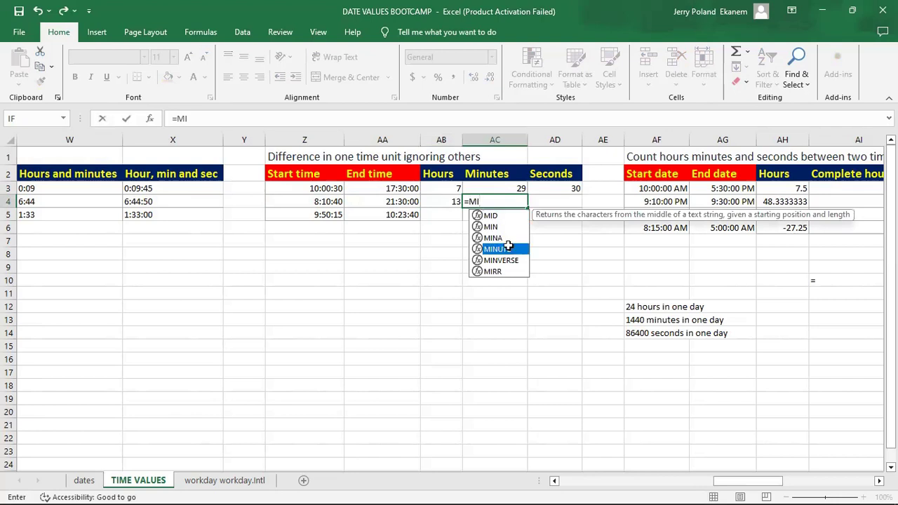
pyautogui.press('Tab')
pyautogui.click(390, 202)
pyautogui.write('-')
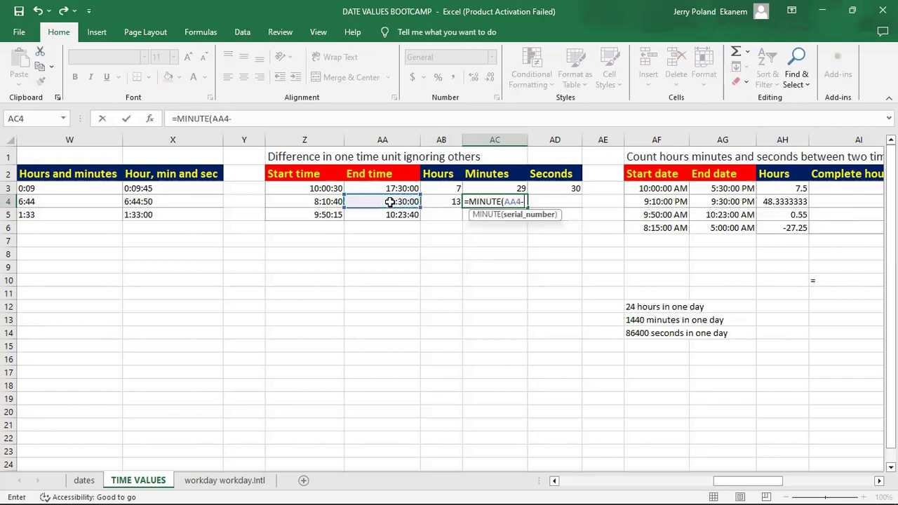
pyautogui.click(321, 202)
pyautogui.press('Return')
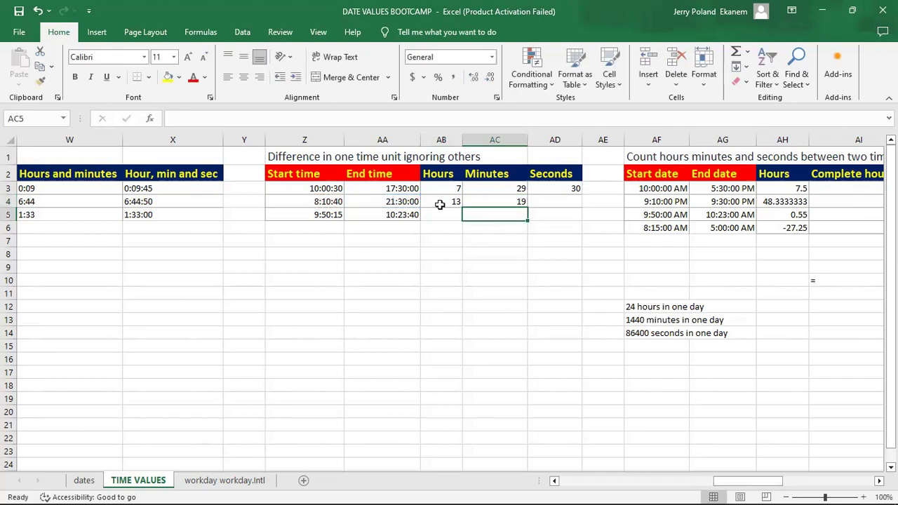
# Calculate the seconds between Z4 and AA4 with =SECOND(AA4-Z4) in cell AD4
pyautogui.moveTo(522, 203); pyautogui.dragTo(558, 203)
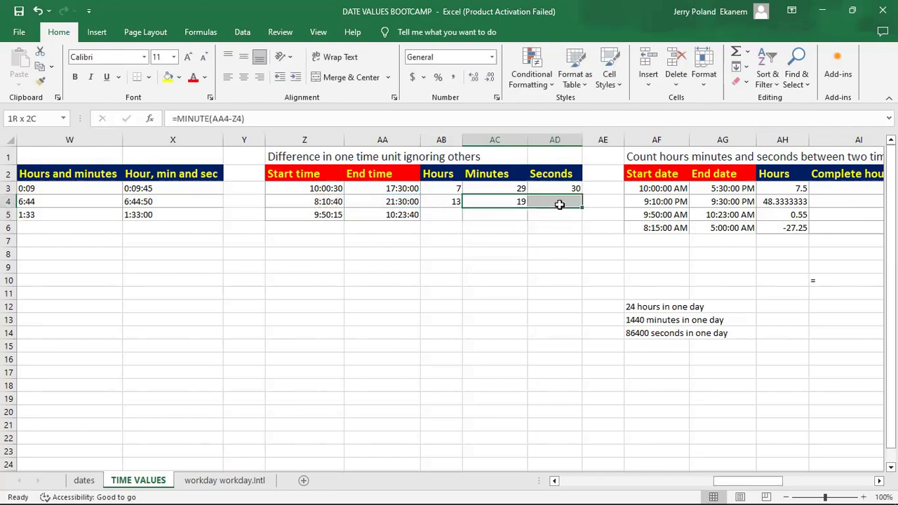
pyautogui.click(558, 203)
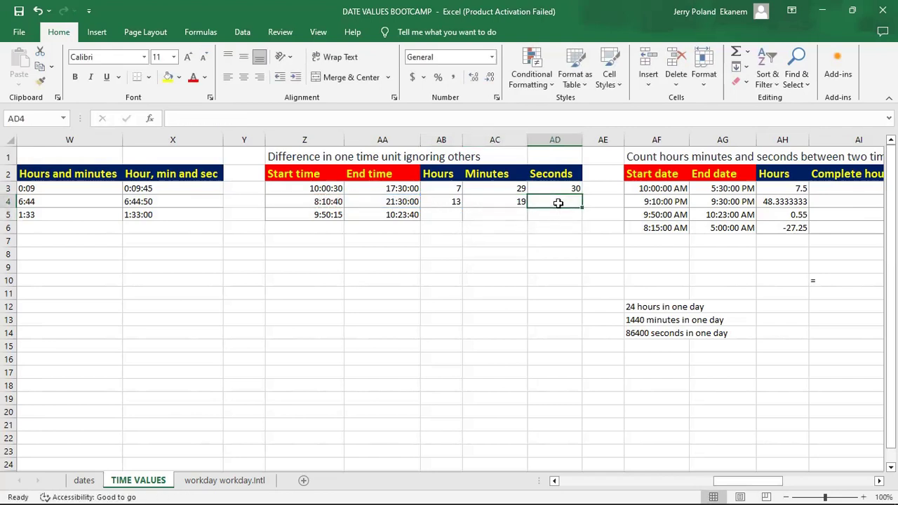
pyautogui.write('=S')
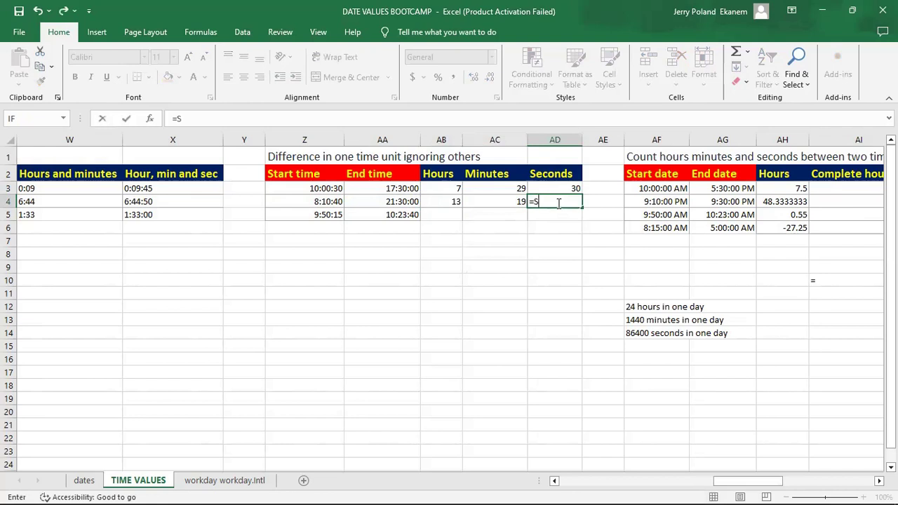
pyautogui.write('EC')
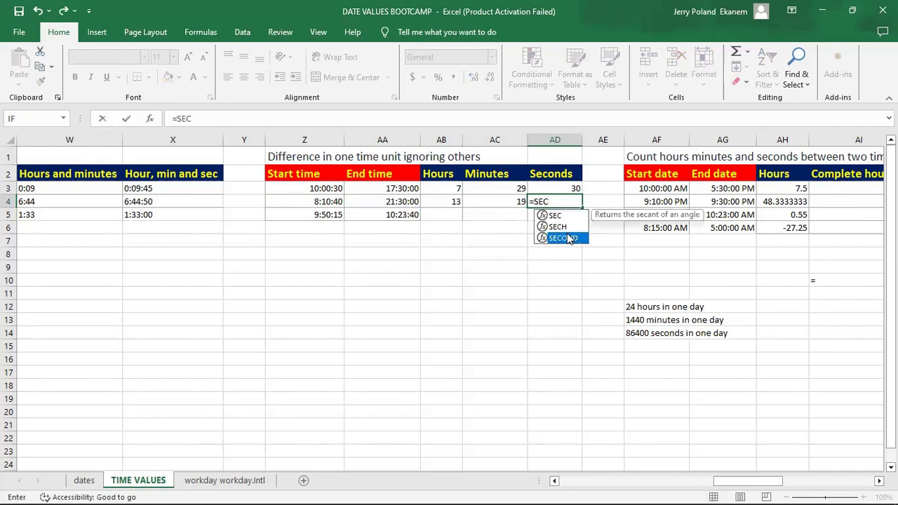
pyautogui.doubleClick(568, 239)
pyautogui.click(401, 203)
pyautogui.write('-')
pyautogui.click(327, 202)
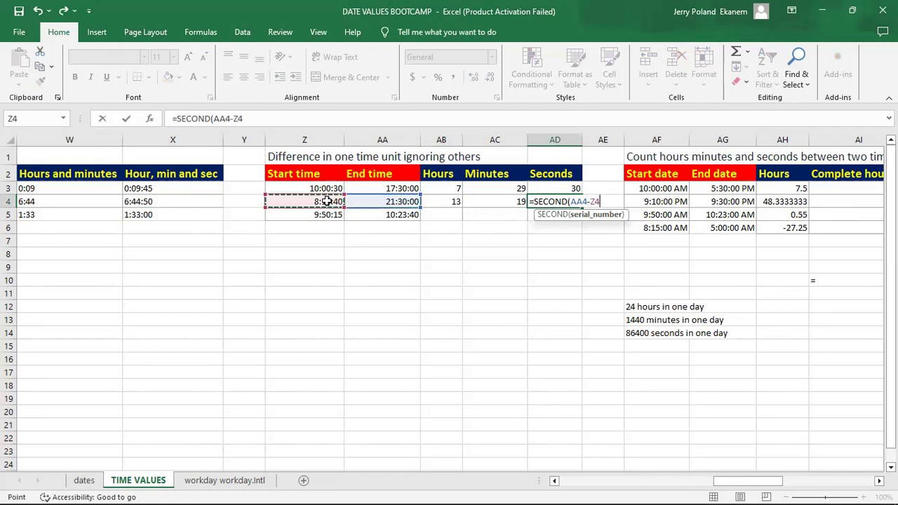
pyautogui.press('Return')
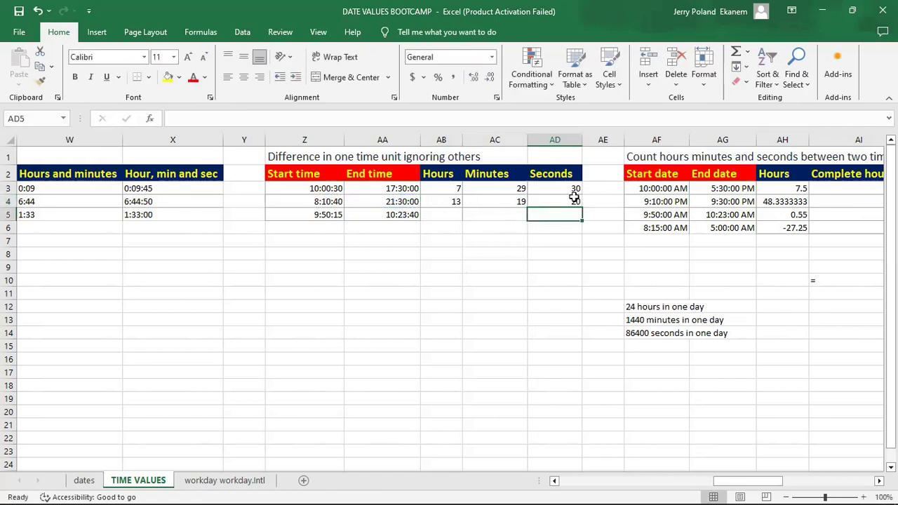
# Copy the formulas in AB4:AD4 down to row 5 and check the resulting formulas in AB5:AD5
pyautogui.click(436, 201)
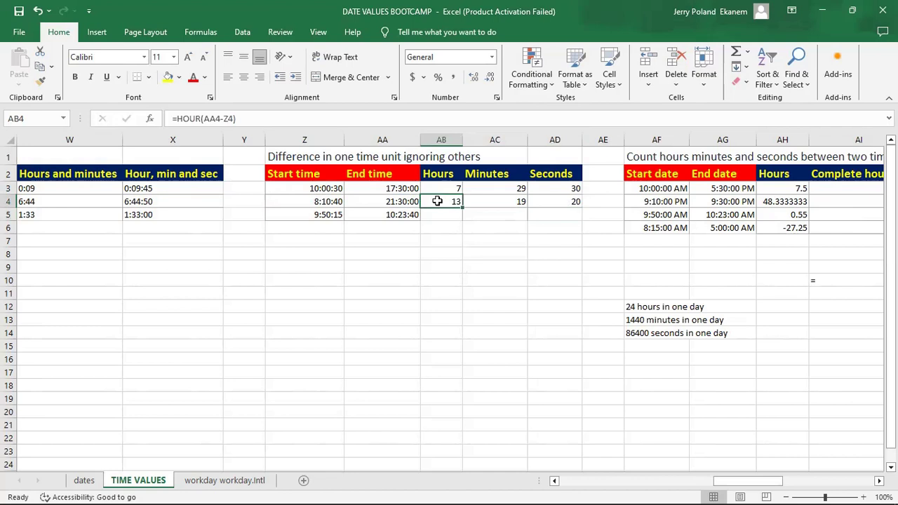
pyautogui.moveTo(436, 201); pyautogui.dragTo(589, 227)
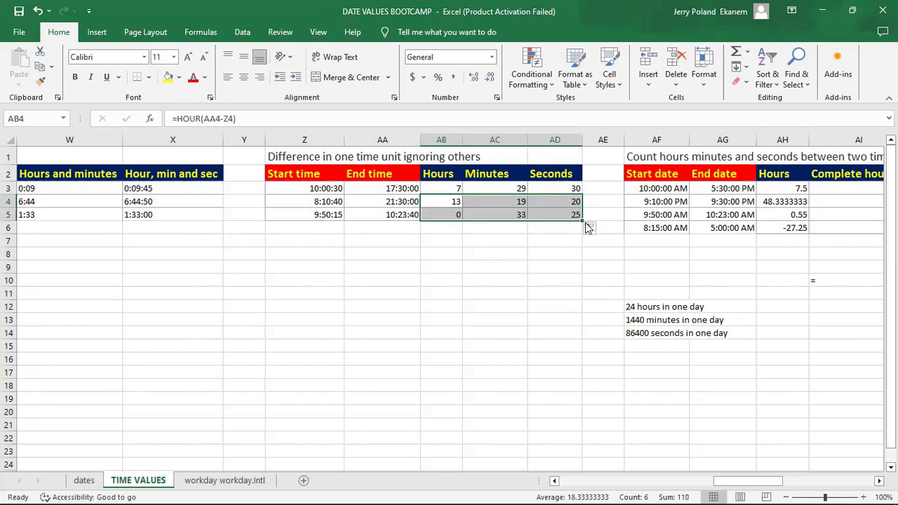
pyautogui.click(484, 242)
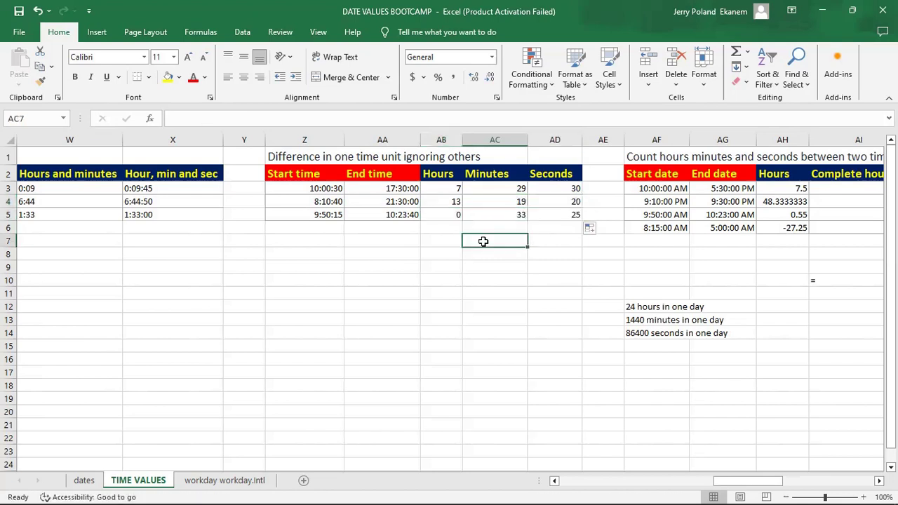
pyautogui.click(441, 215)
pyautogui.click(509, 214)
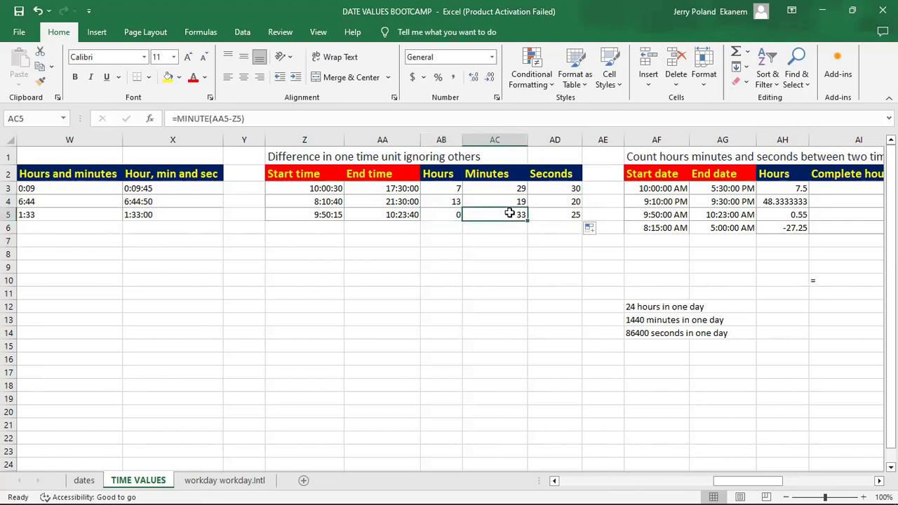
pyautogui.click(565, 212)
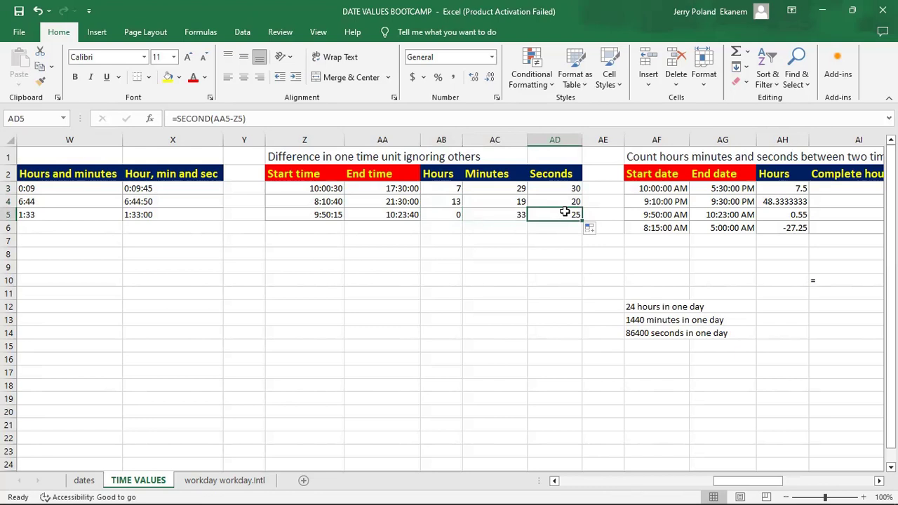
# Look across row 5 of the table that counts hours, minutes and seconds between two times, from AF to AK
pyautogui.press('Right')
pyautogui.press('Right')
pyautogui.press('Right')
pyautogui.press('Right')
pyautogui.press('Right')
pyautogui.press('Right')
pyautogui.press('Right')
pyautogui.press('Right')
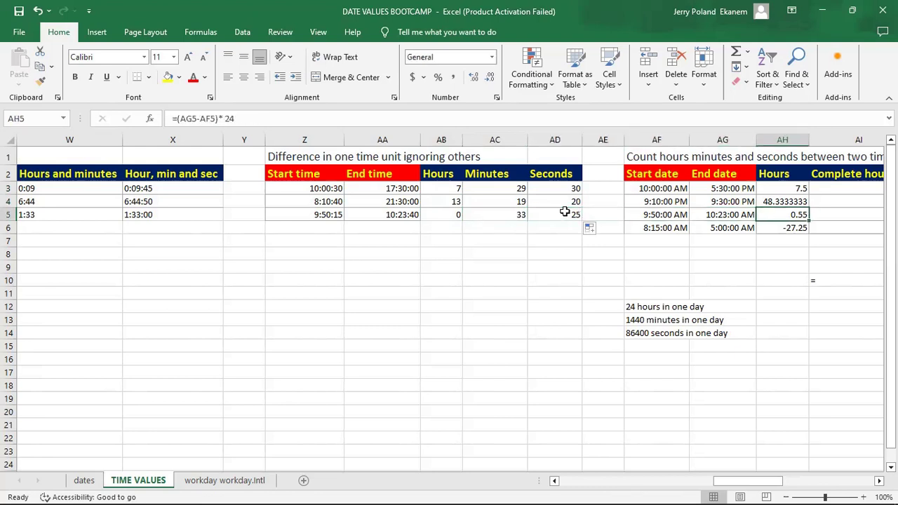
pyautogui.press('Right')
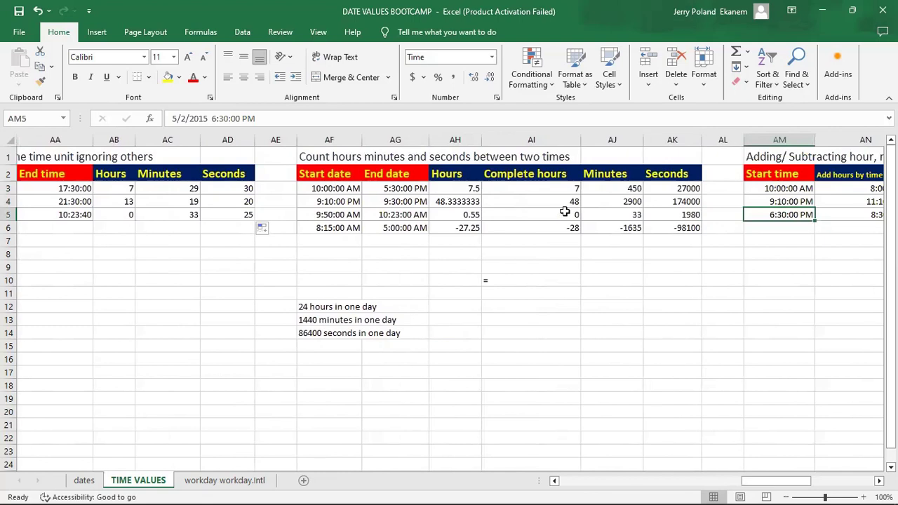
pyautogui.press('Left')
pyautogui.press('Left')
pyautogui.press('Left')
pyautogui.press('Left')
pyautogui.press('Left')
pyautogui.press('Left')
pyautogui.press('Left')
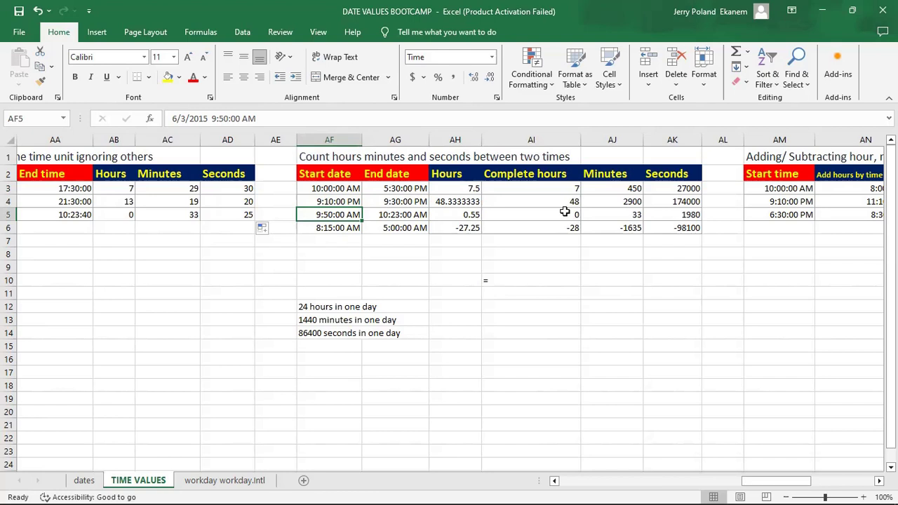
# Clear the existing hours, complete hours, minutes and seconds results in AH3:AK6
pyautogui.click(464, 190)
pyautogui.doubleClick(464, 190)
pyautogui.press('Return')
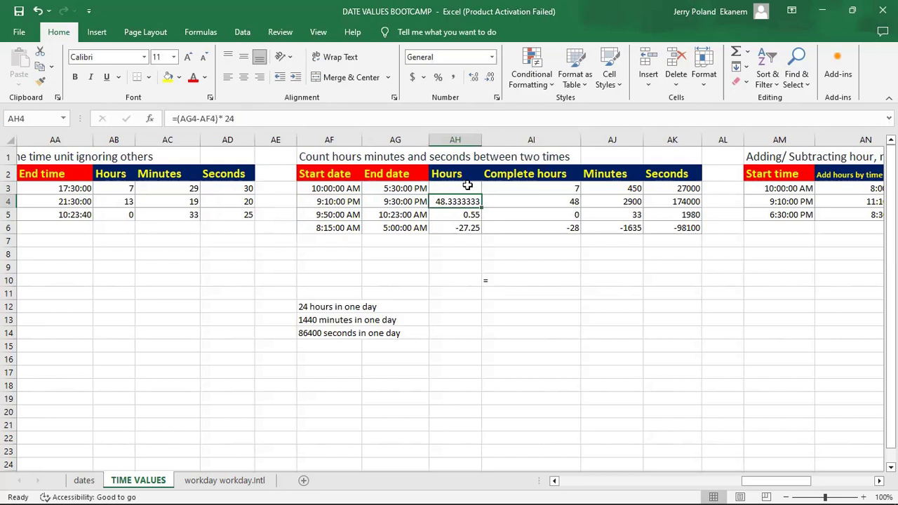
pyautogui.click(465, 187)
pyautogui.moveTo(482, 197); pyautogui.dragTo(699, 241)
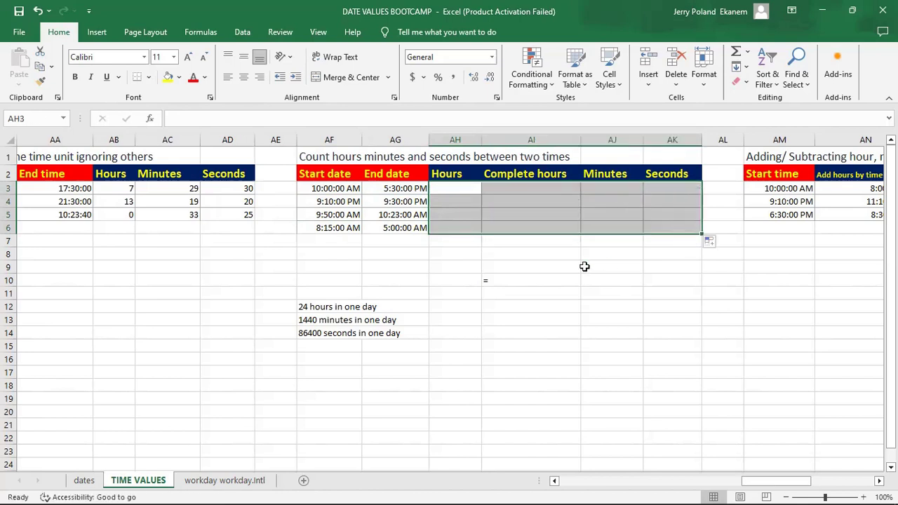
pyautogui.click(585, 267)
# Check the full date and time values stored in AF3 and AG3
pyautogui.click(331, 188)
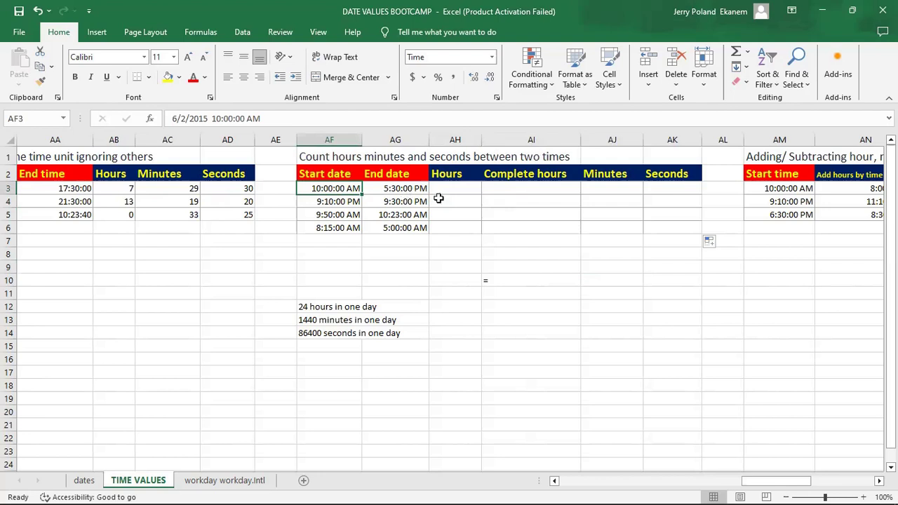
pyautogui.click(403, 188)
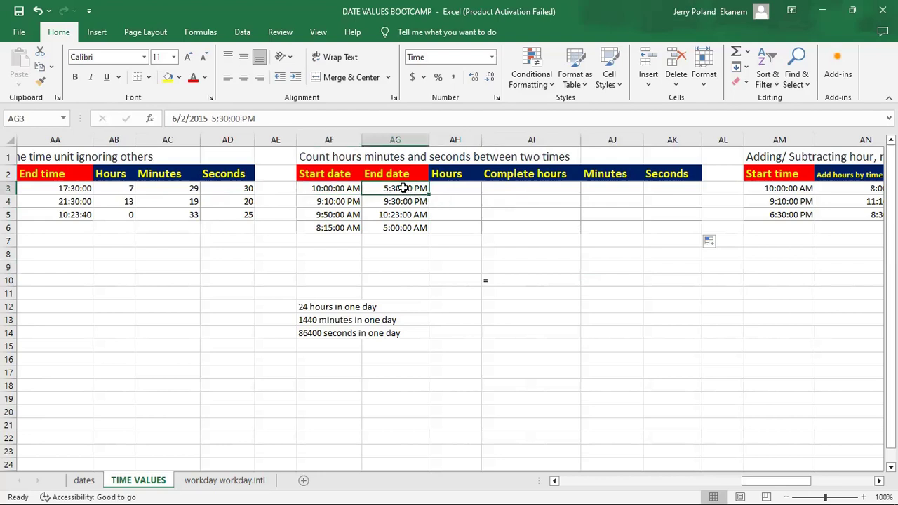
pyautogui.click(461, 188)
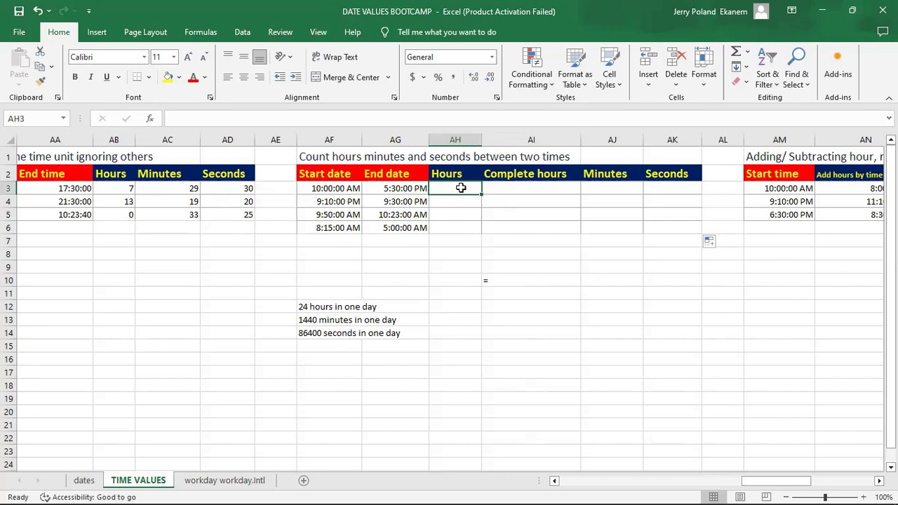
pyautogui.write('(')
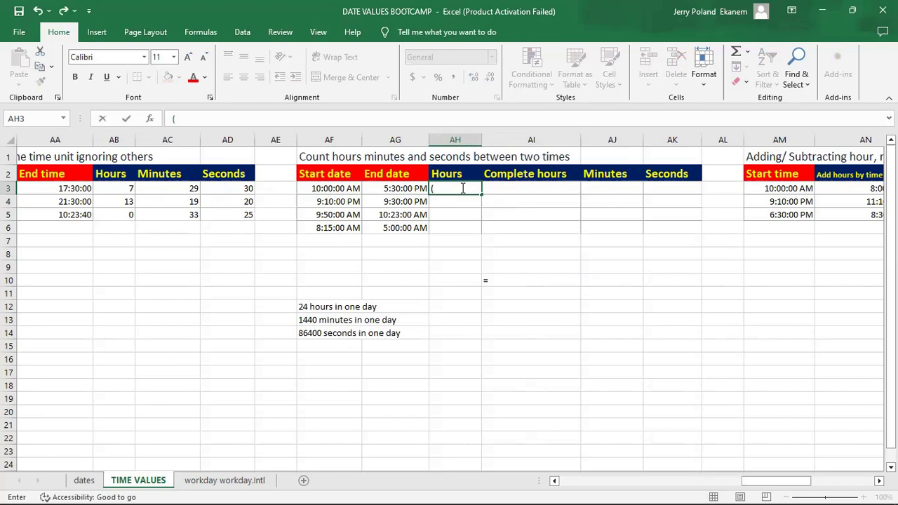
pyautogui.click(394, 189)
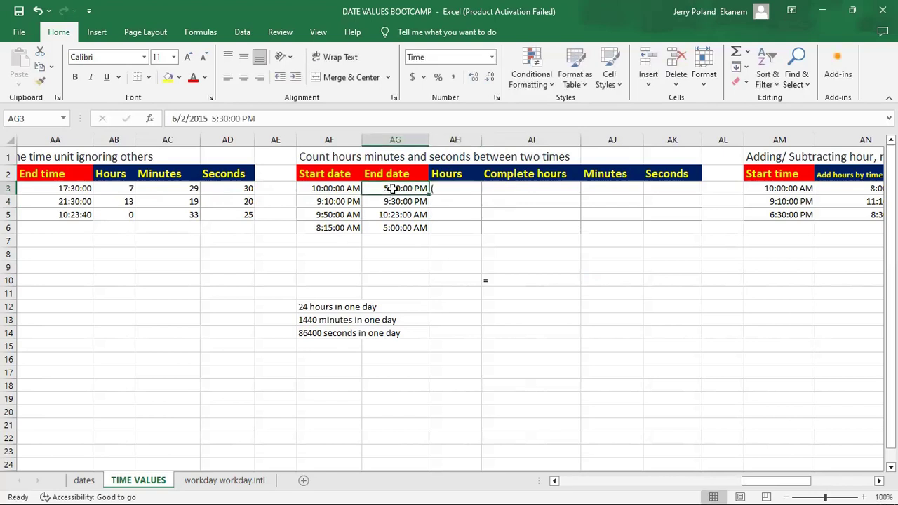
# Calculate the total hours between AF3 and AG3 with =(AG3-AF3)*24 in cell AH3
pyautogui.click(457, 189)
pyautogui.write('=')
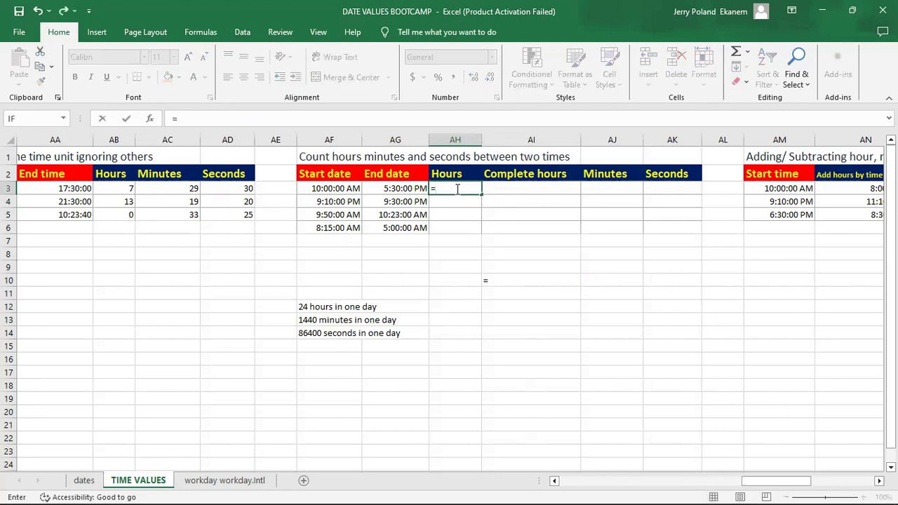
pyautogui.write('(')
pyautogui.click(404, 188)
pyautogui.write('-')
pyautogui.click(327, 188)
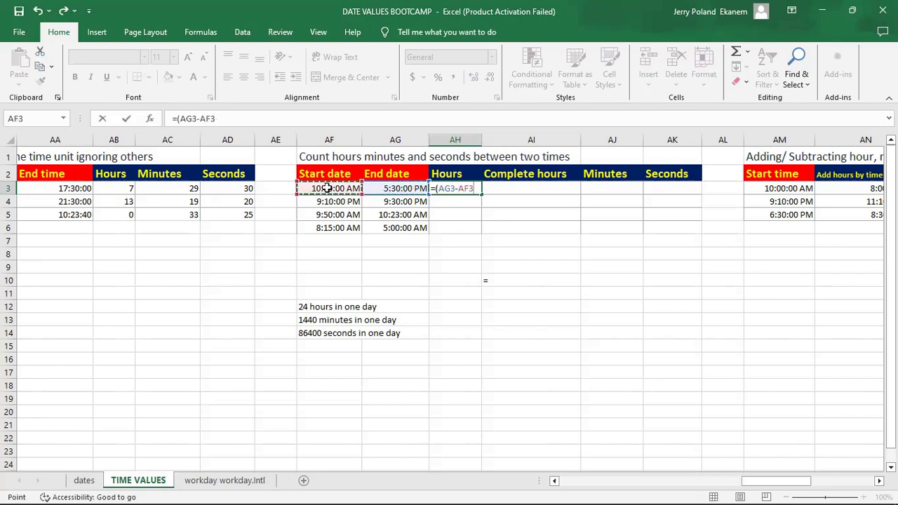
pyautogui.write(')*24')
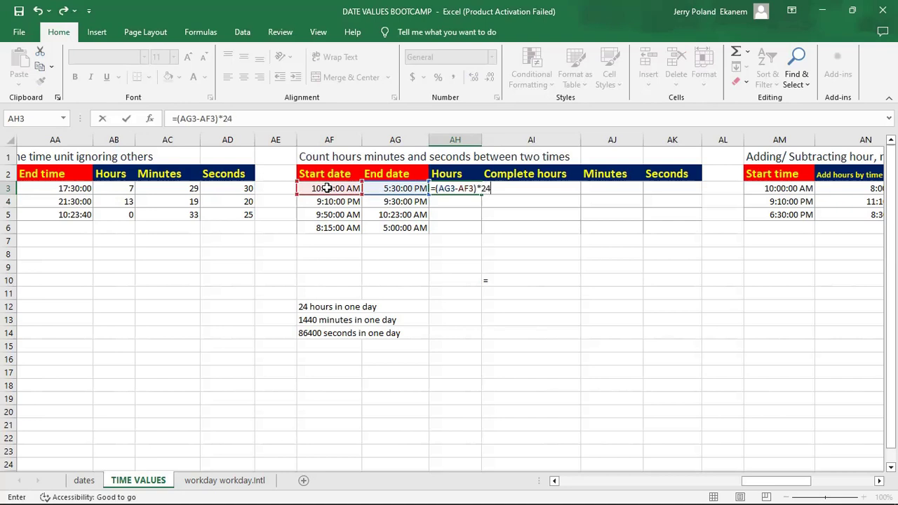
pyautogui.press('Return')
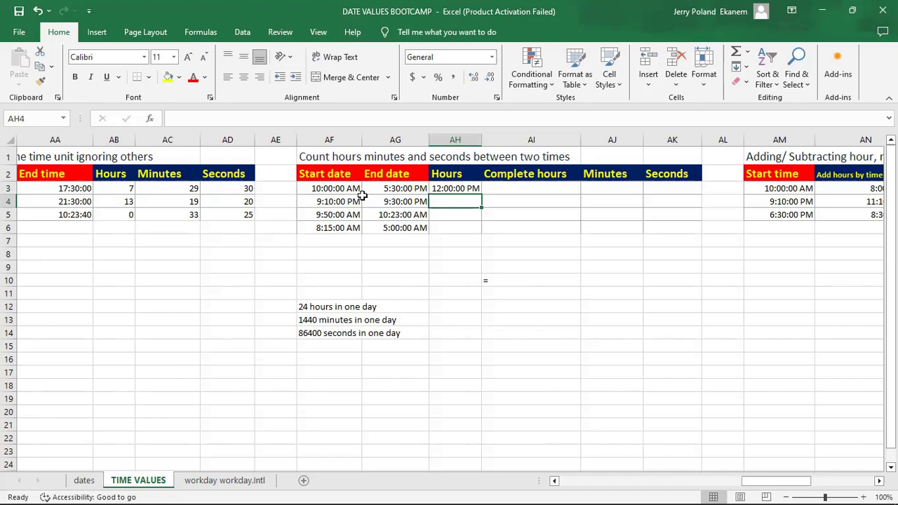
# Change the number format of AH3 from a time to General
pyautogui.click(461, 188)
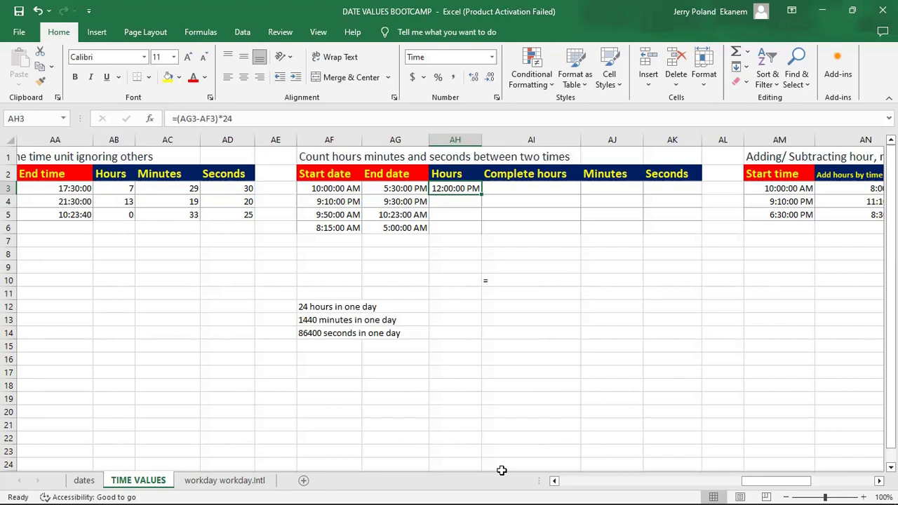
pyautogui.hotkey('ctrl', 'shift', '`')
pyautogui.press('Down')
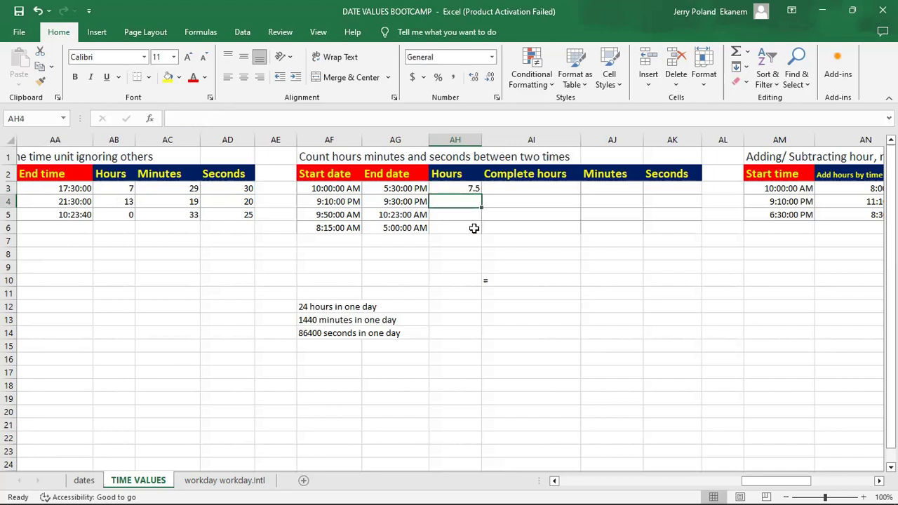
pyautogui.click(467, 189)
pyautogui.click(511, 210)
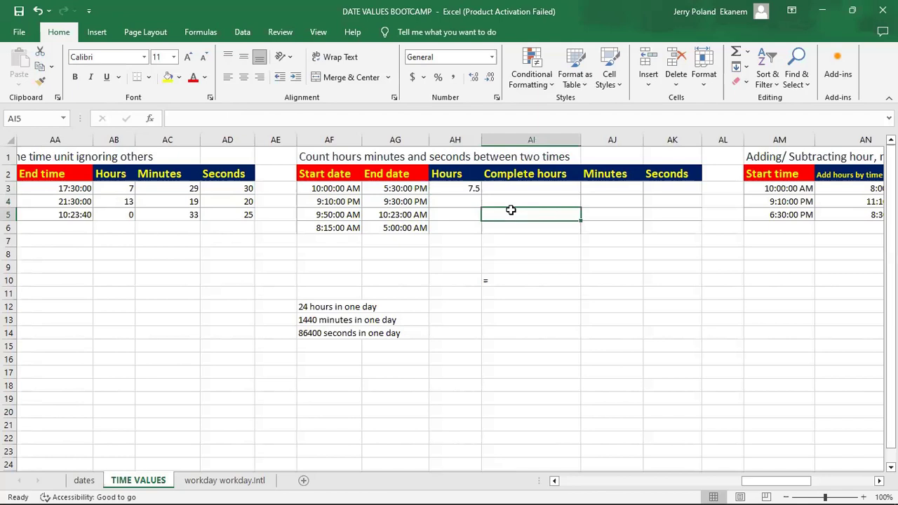
# Enter the hours formula =(AG3-AF3)*24 in AH3 again from scratch
pyautogui.click(458, 189)
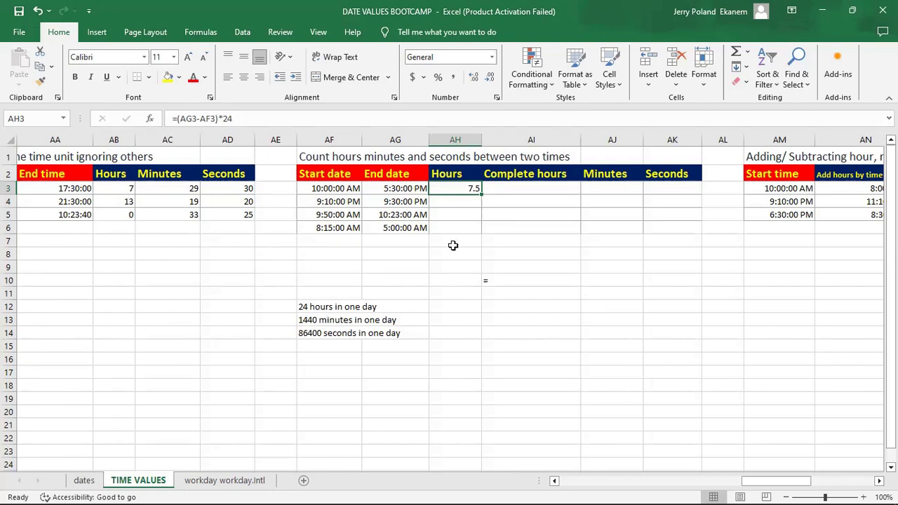
pyautogui.write('=')
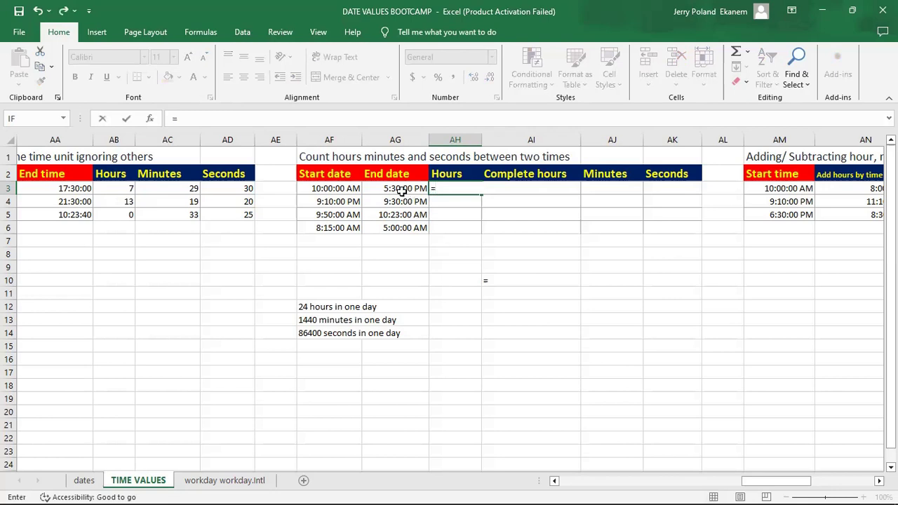
pyautogui.write('(')
pyautogui.click(397, 189)
pyautogui.write('-')
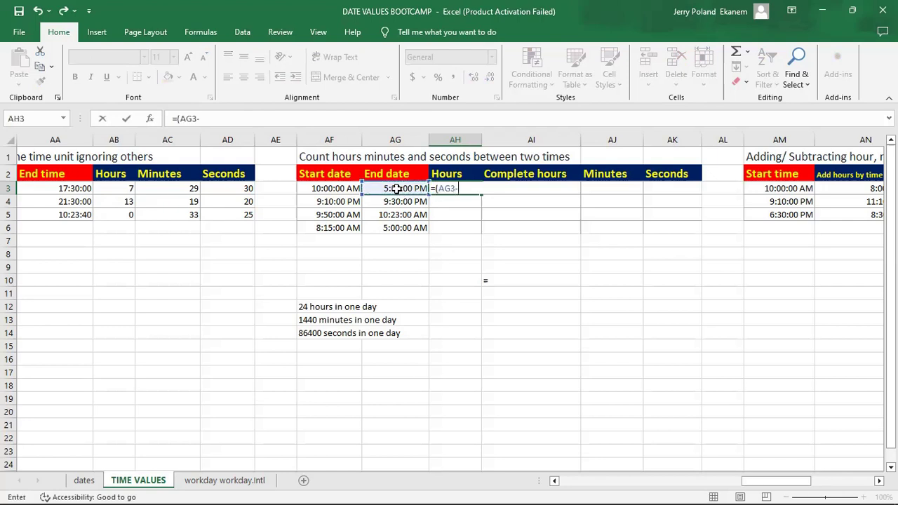
pyautogui.click(335, 188)
pyautogui.write(')*')
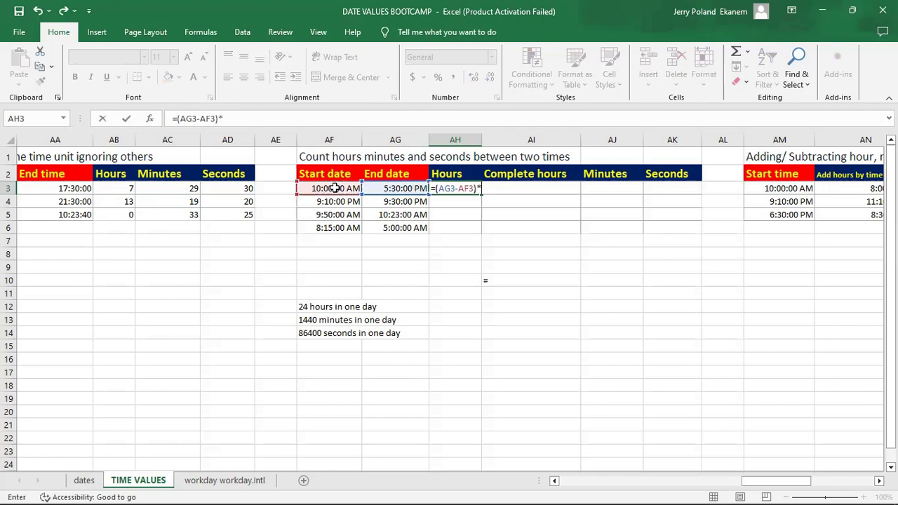
pyautogui.write('24')
pyautogui.press('BackSpace')
pyautogui.write('4')
pyautogui.press('Return')
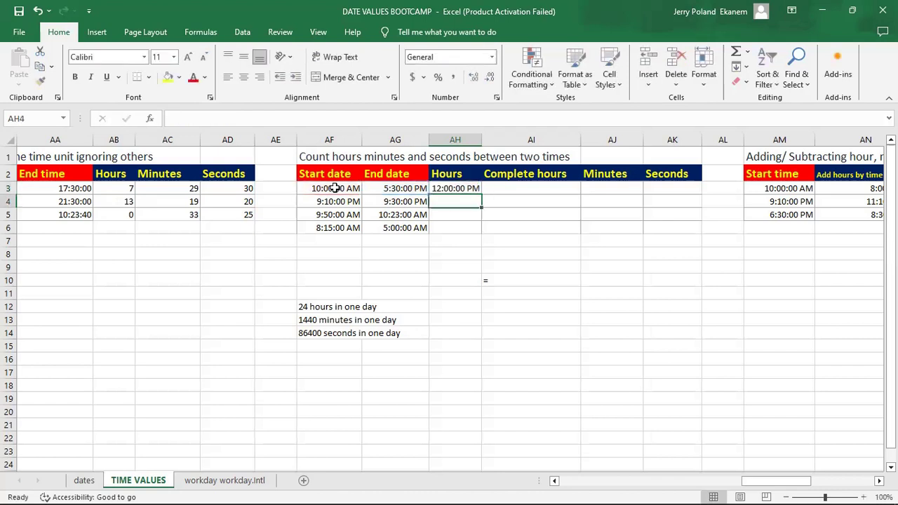
# Set the number format of the hours result in AH3 to General
pyautogui.click(463, 190)
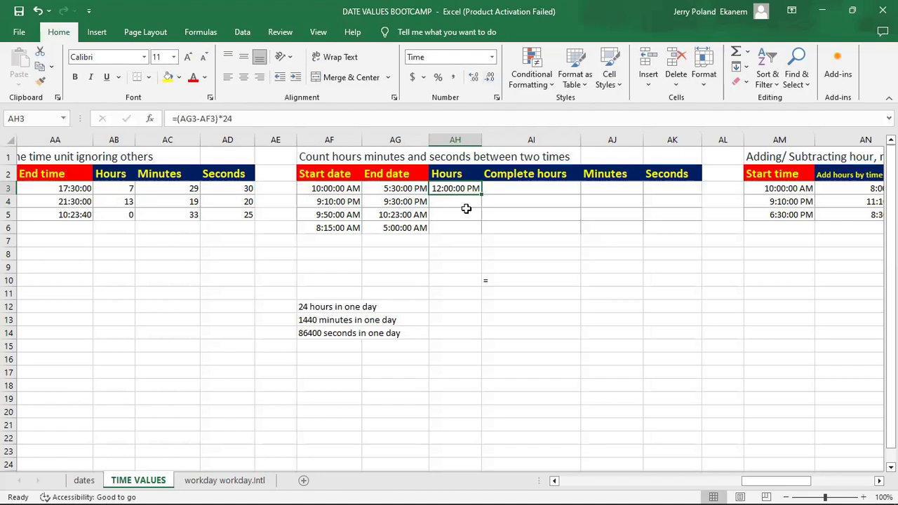
pyautogui.click(494, 58)
pyautogui.click(476, 84)
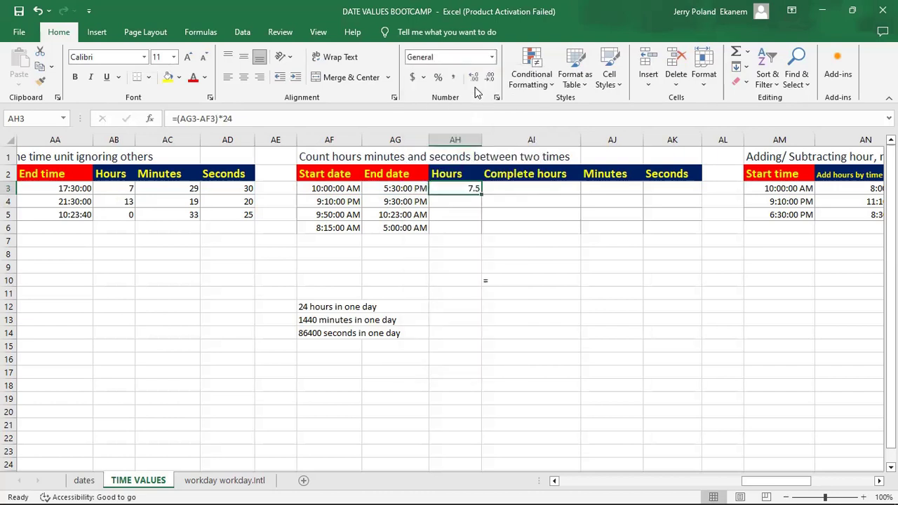
# Check the hours result in AH3 against the start and end values in AF3 and AG3
pyautogui.click(465, 199)
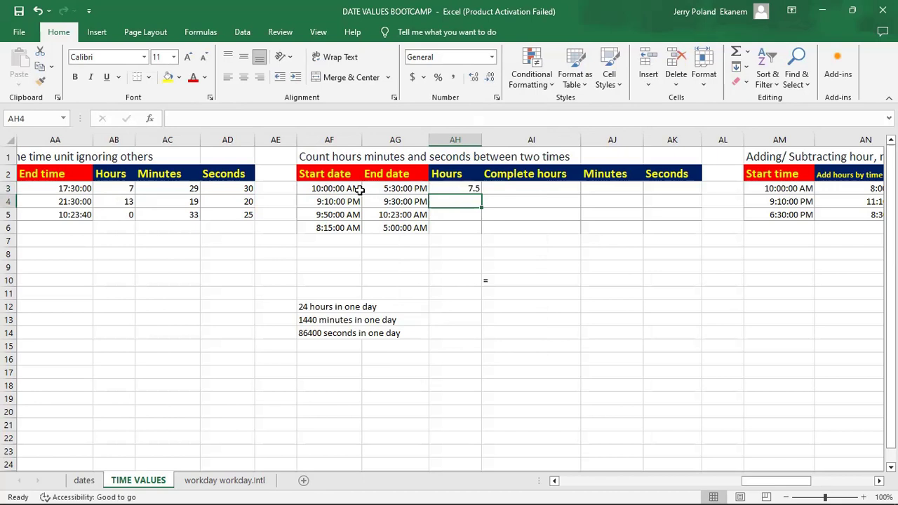
pyautogui.click(470, 188)
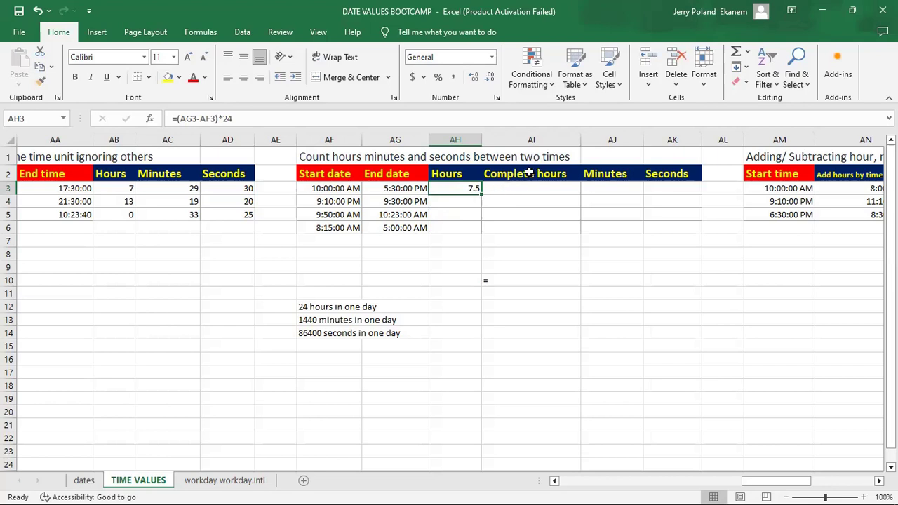
pyautogui.click(532, 175)
pyautogui.click(532, 189)
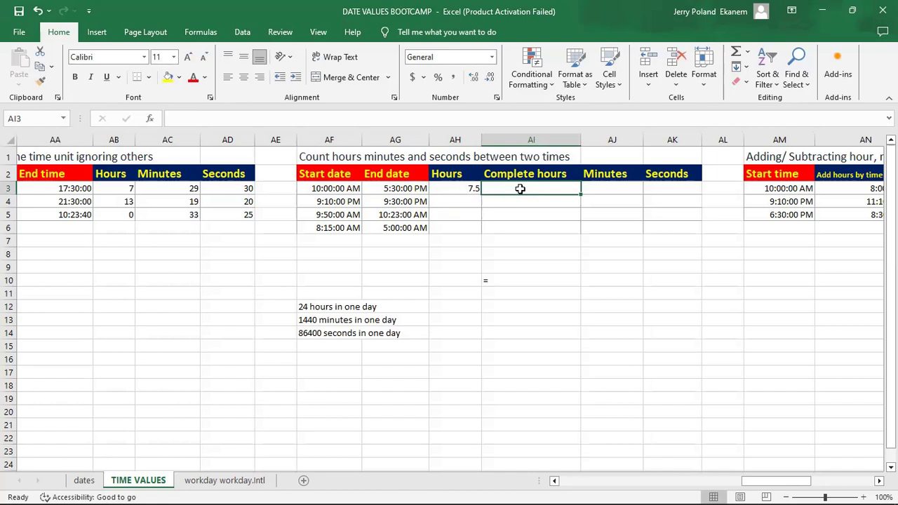
pyautogui.click(467, 188)
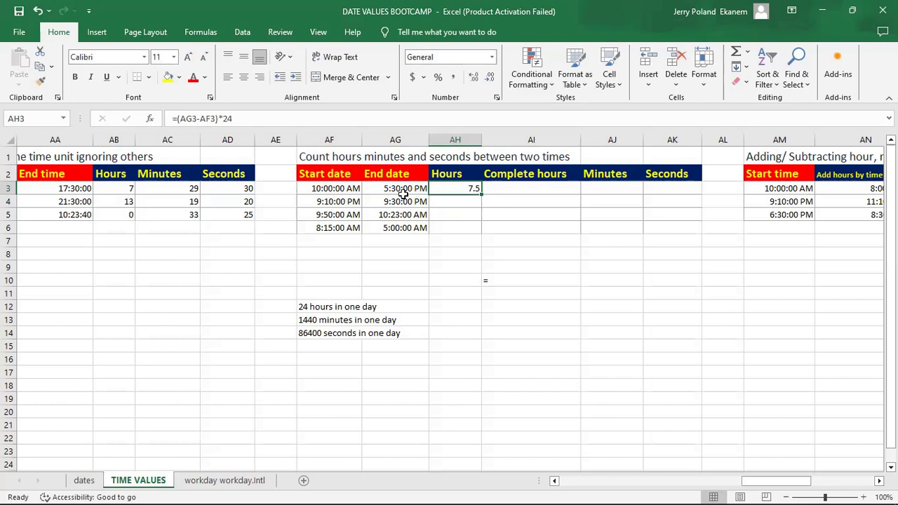
pyautogui.click(316, 188)
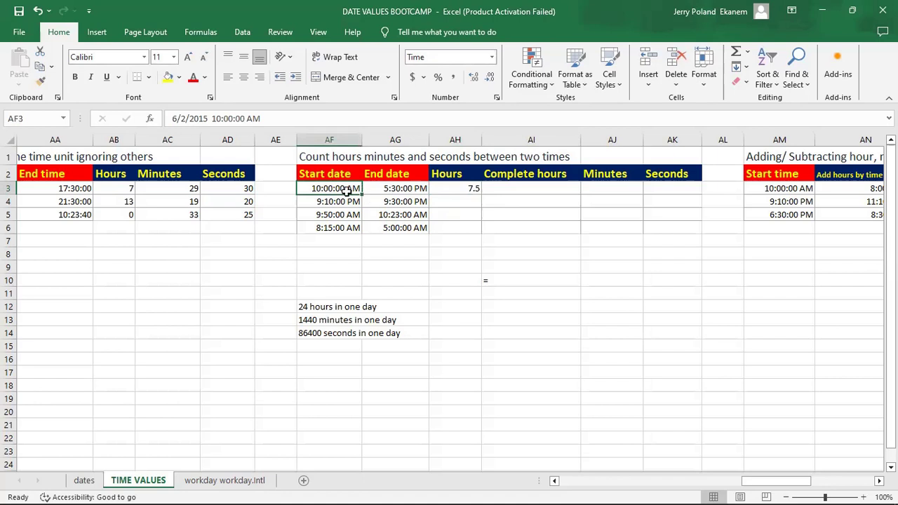
pyautogui.click(404, 187)
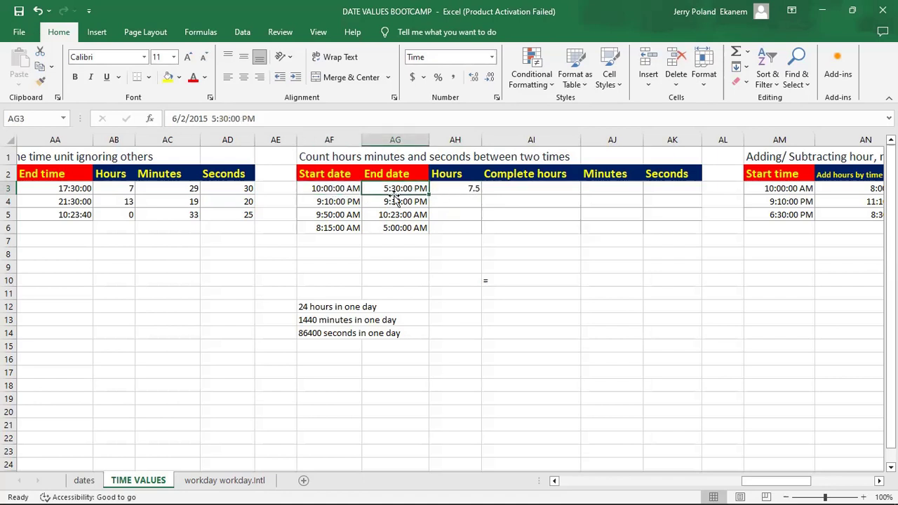
pyautogui.click(459, 189)
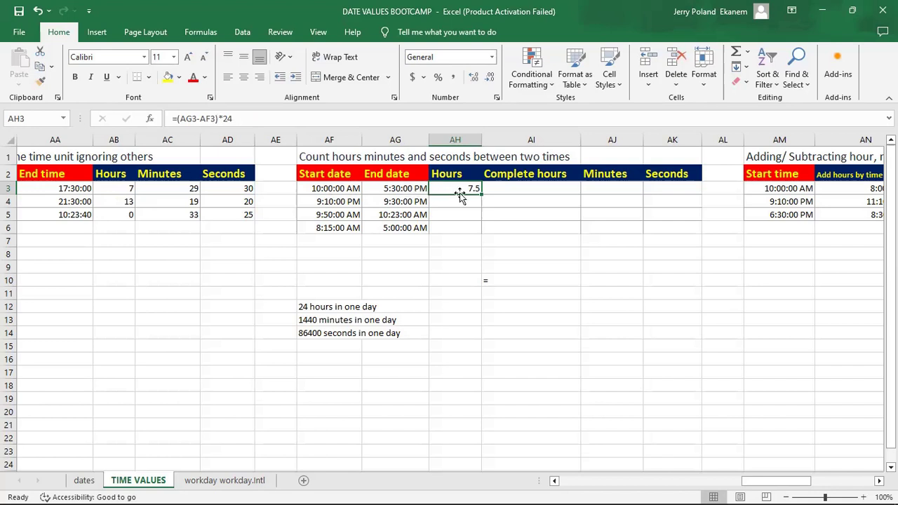
# Rename the header in AF2 to "Start Time"
pyautogui.doubleClick(348, 174)
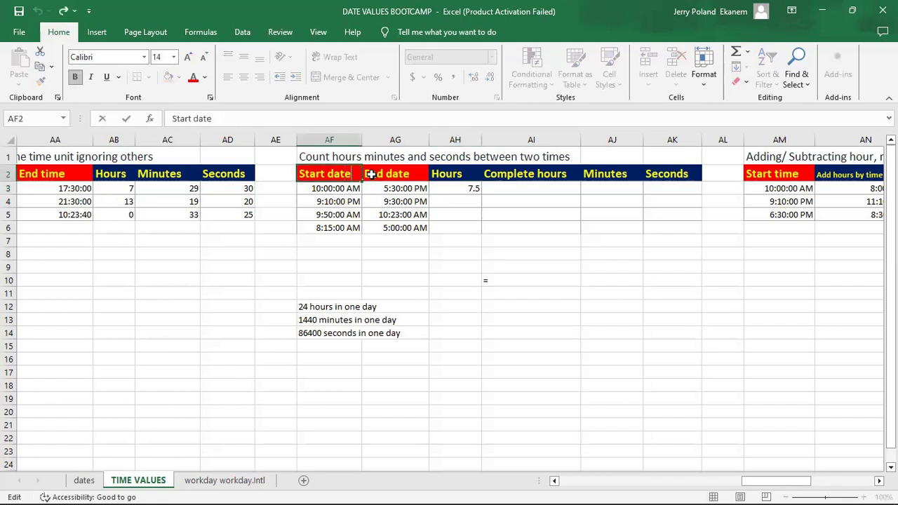
pyautogui.press('BackSpace')
pyautogui.press('BackSpace')
pyautogui.press('BackSpace')
pyautogui.press('BackSpace')
pyautogui.press('BackSpace')
pyautogui.write('Time')
pyautogui.press('Return')
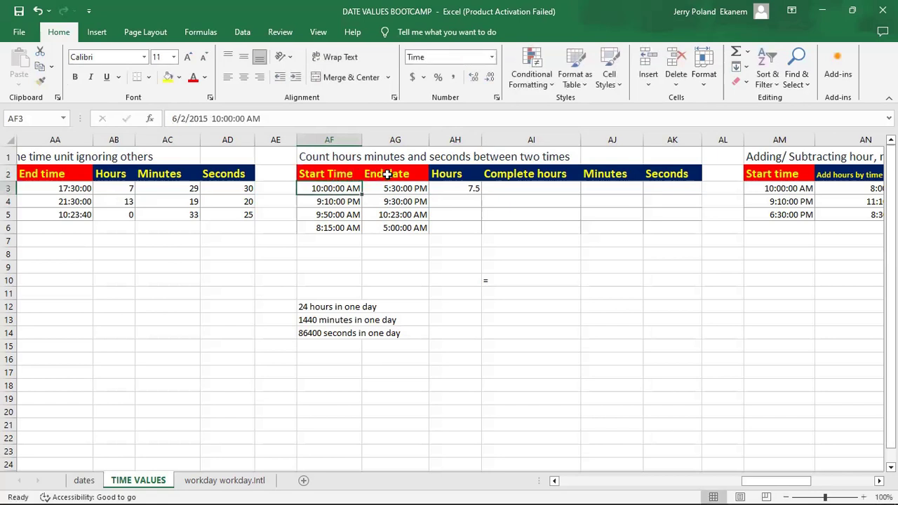
# Rename the header in AG2 to "End time"
pyautogui.doubleClick(411, 174)
pyautogui.press('BackSpace')
pyautogui.press('BackSpace')
pyautogui.press('BackSpace')
pyautogui.press('BackSpace')
pyautogui.write('time')
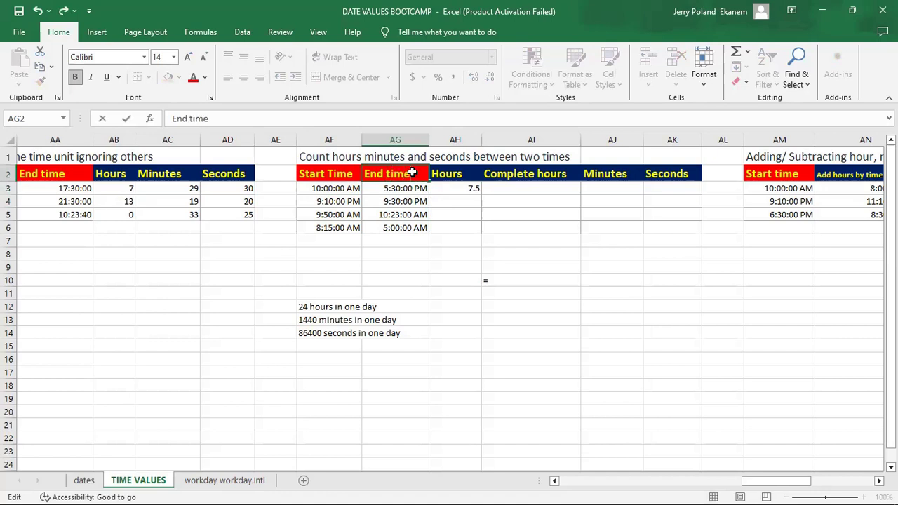
pyautogui.press('Return')
# Calculate the complete hours between the start and end times in AI3 with =INT((AG3-AF3)*24)
pyautogui.click(457, 188)
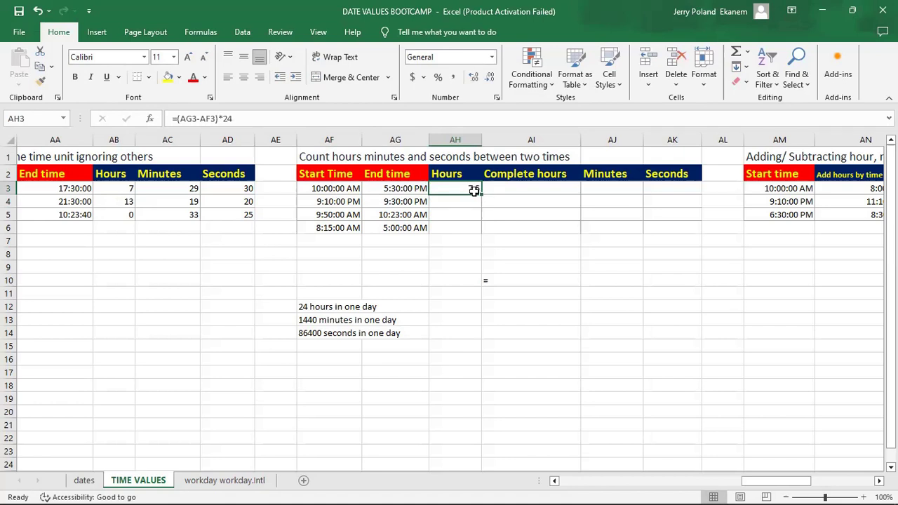
pyautogui.click(539, 190)
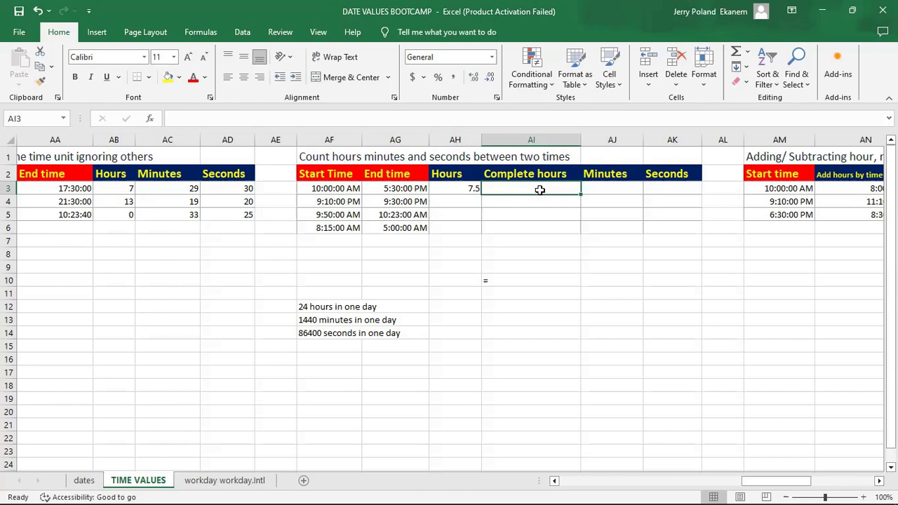
pyautogui.write('=')
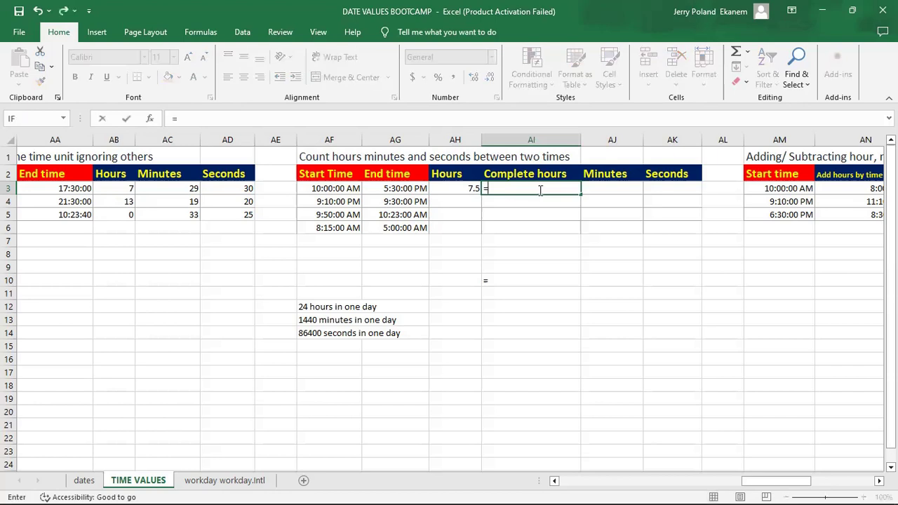
pyautogui.write('in')
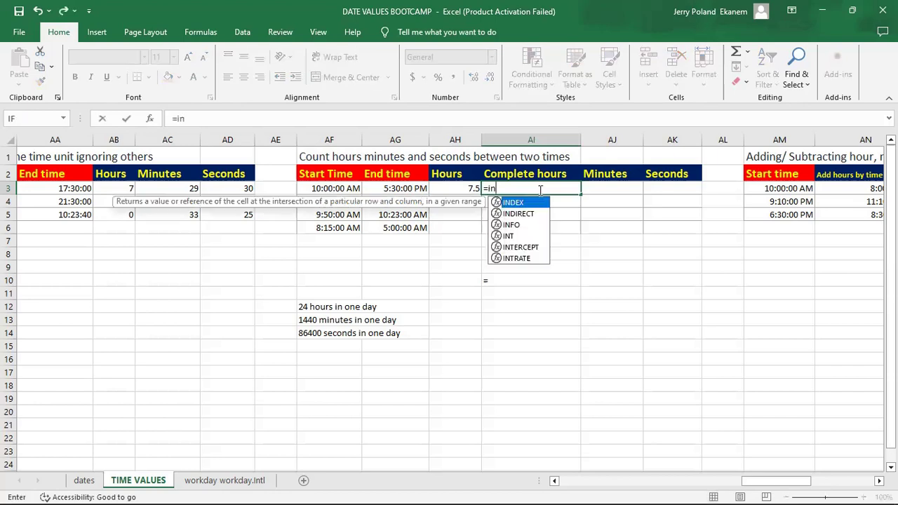
pyautogui.doubleClick(514, 237)
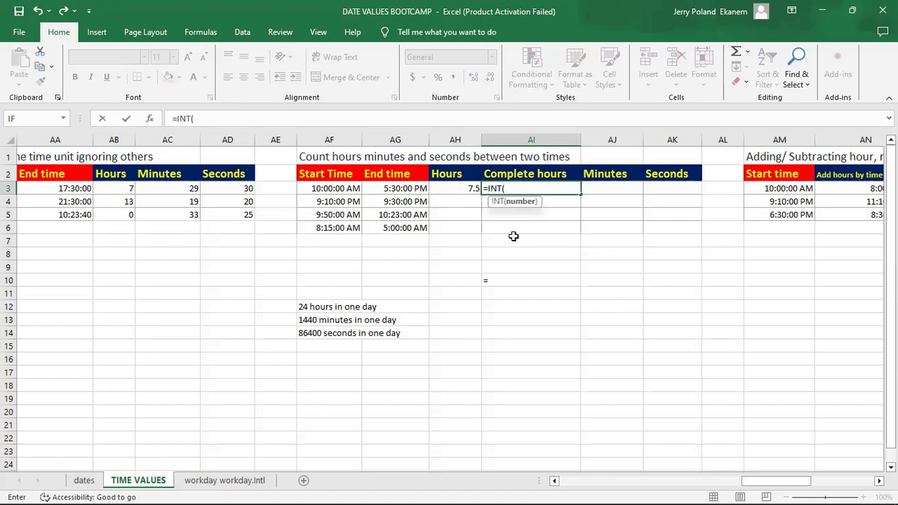
pyautogui.write('(')
pyautogui.click(395, 188)
pyautogui.write('-')
pyautogui.click(333, 188)
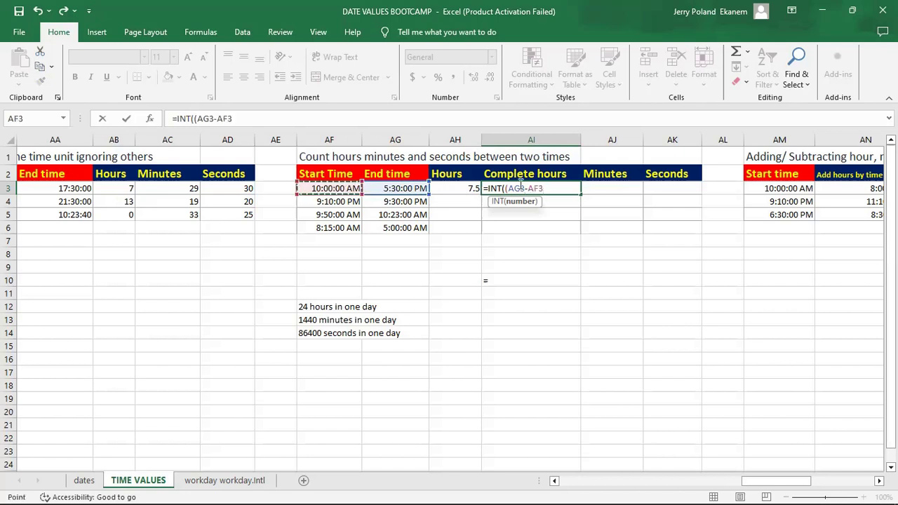
pyautogui.write(')*2')
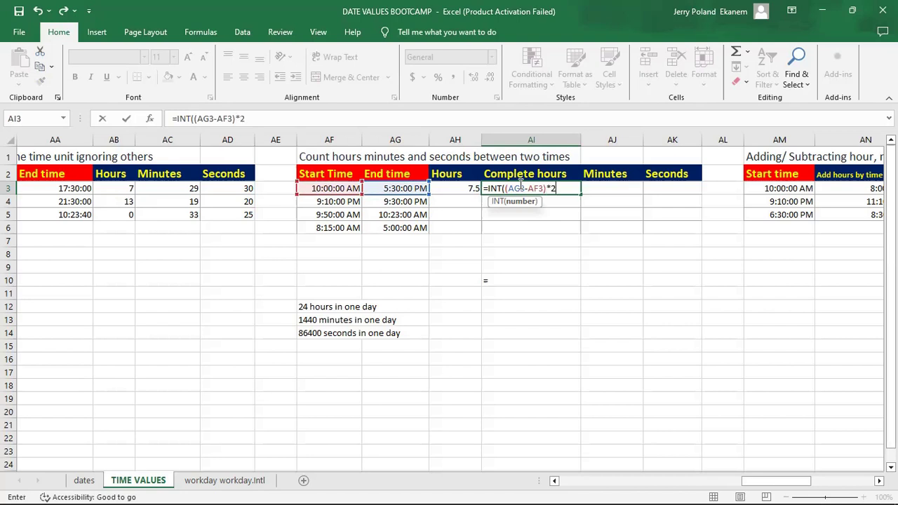
pyautogui.write('4)')
pyautogui.hotkey('ctrl', 'Return')
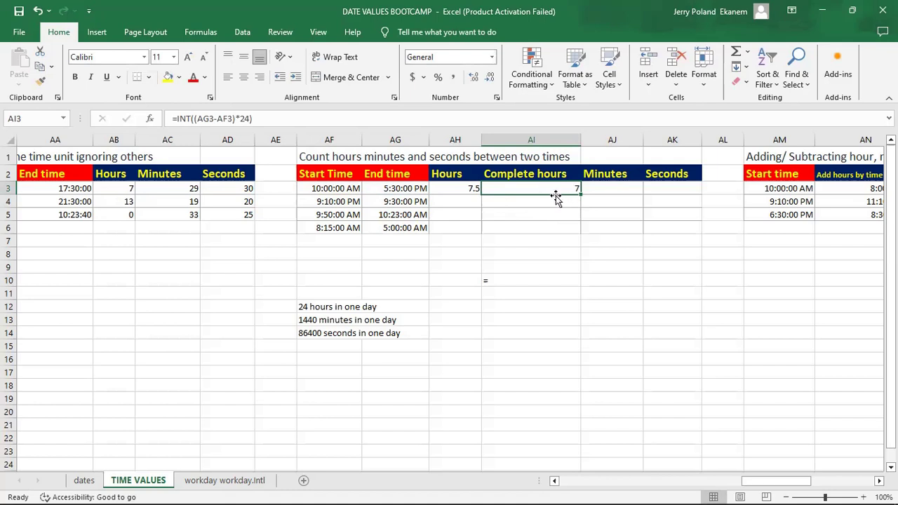
# Calculate the total minutes between the start and end times in AJ3 with =INT((AG3-AF3)*1440)
pyautogui.click(615, 191)
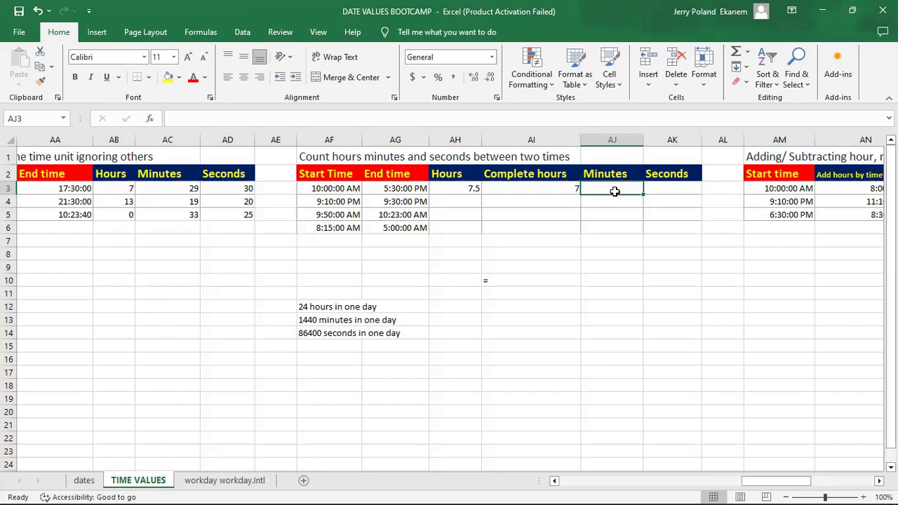
pyautogui.write('=')
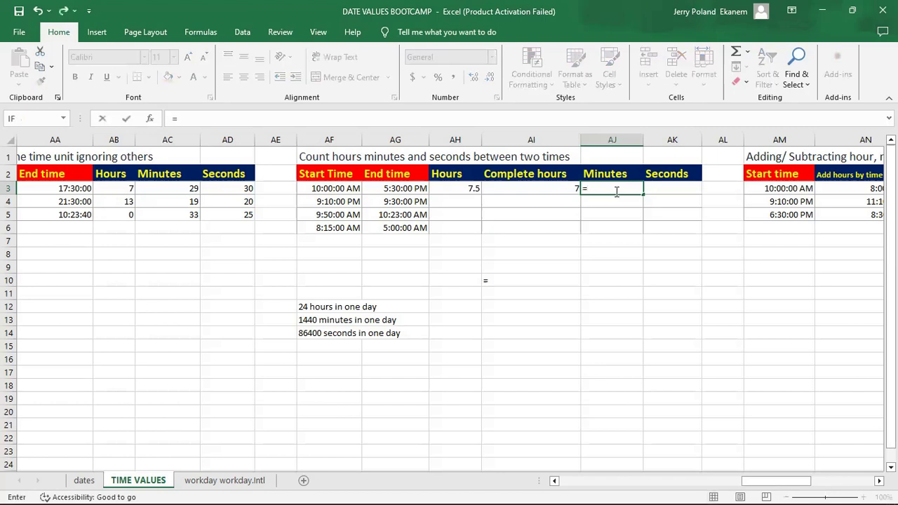
pyautogui.write('int')
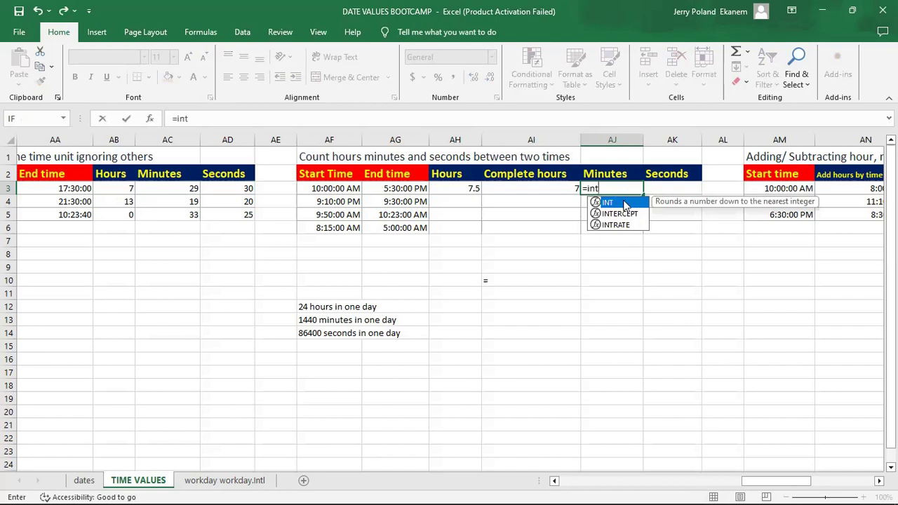
pyautogui.press('Tab')
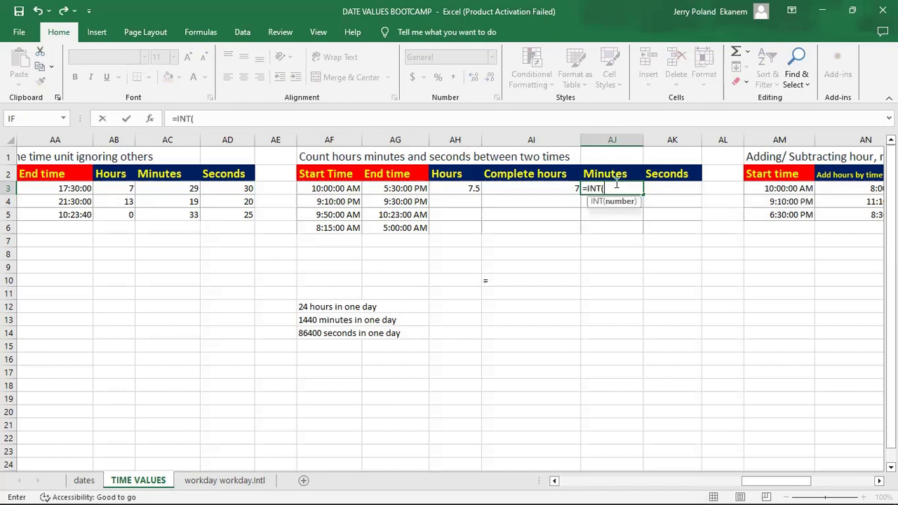
pyautogui.write('(')
pyautogui.click(400, 186)
pyautogui.write('-')
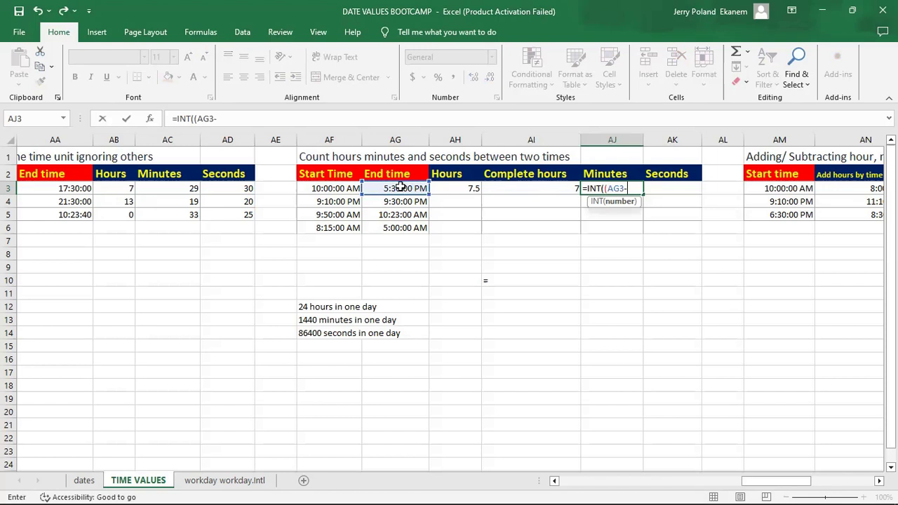
pyautogui.click(322, 188)
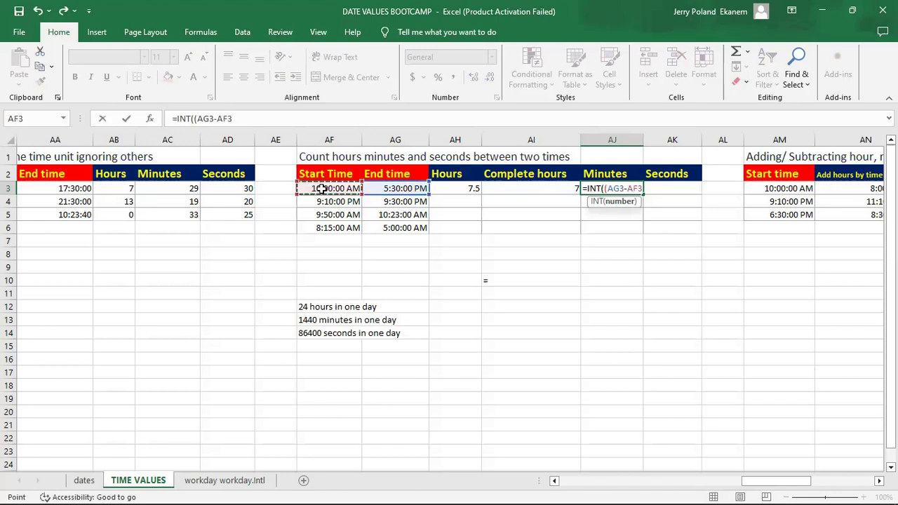
pyautogui.write(')*')
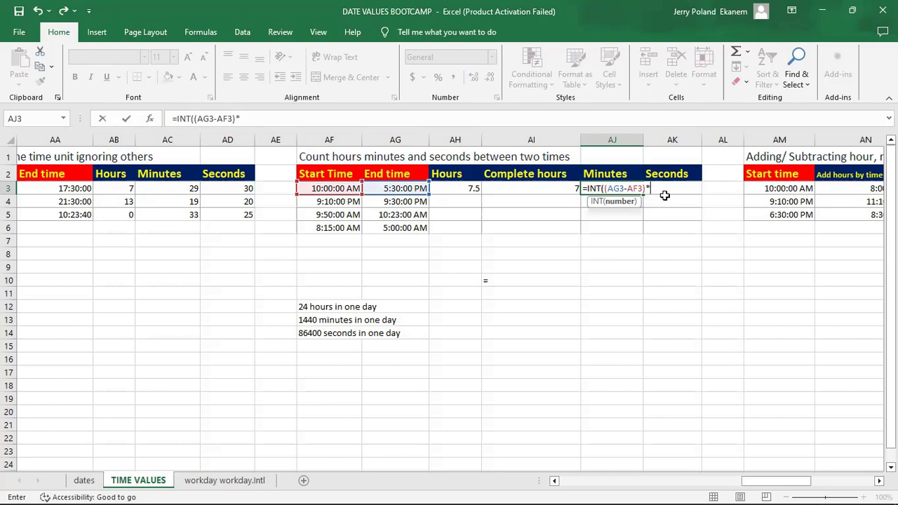
pyautogui.write('1440)')
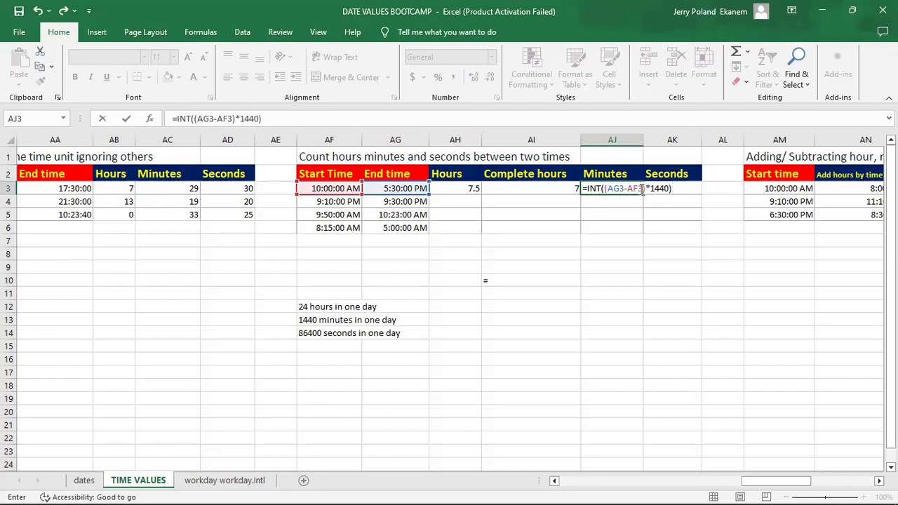
pyautogui.press('Return')
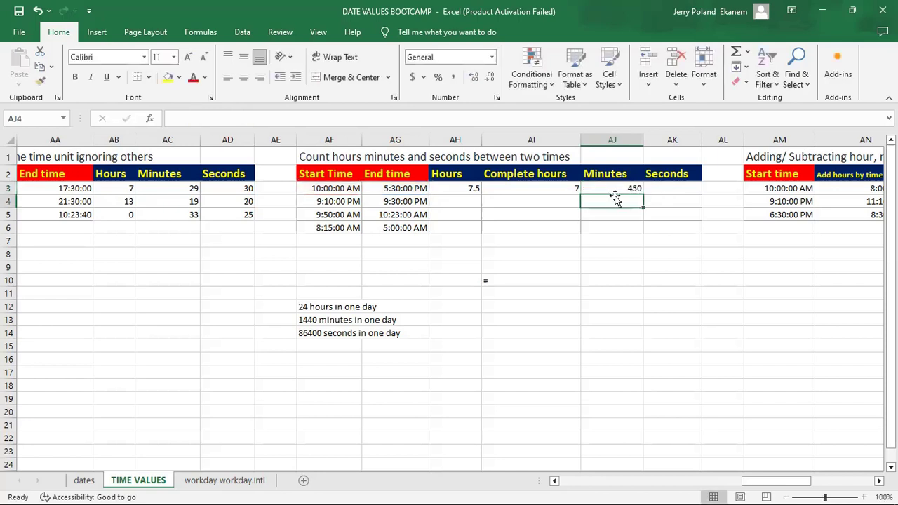
pyautogui.click(626, 186)
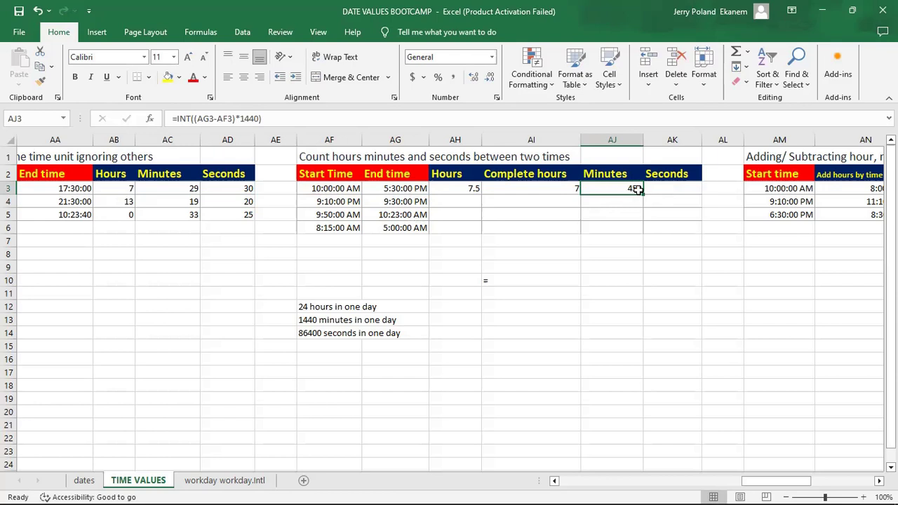
# Calculate the total seconds between the start and end times in AK3 with =INT((AG3-AF3)*86400)
pyautogui.click(672, 189)
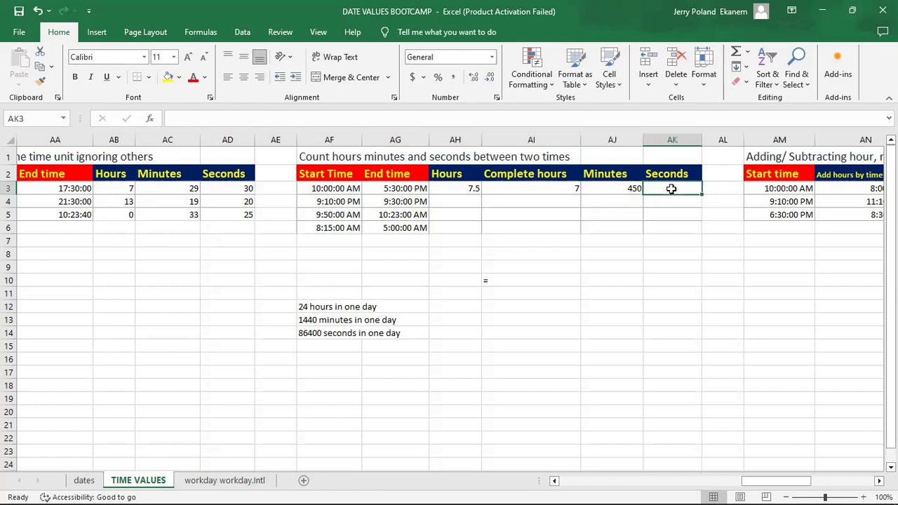
pyautogui.write('=')
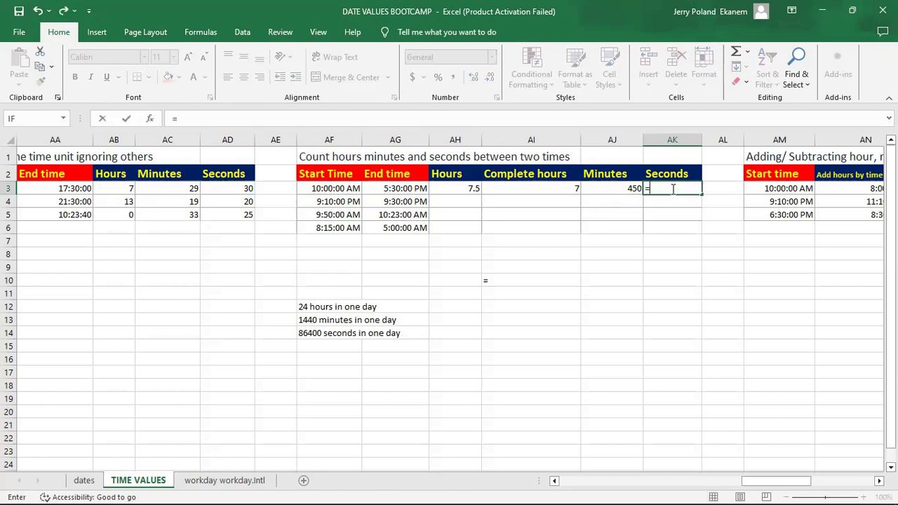
pyautogui.write('i')
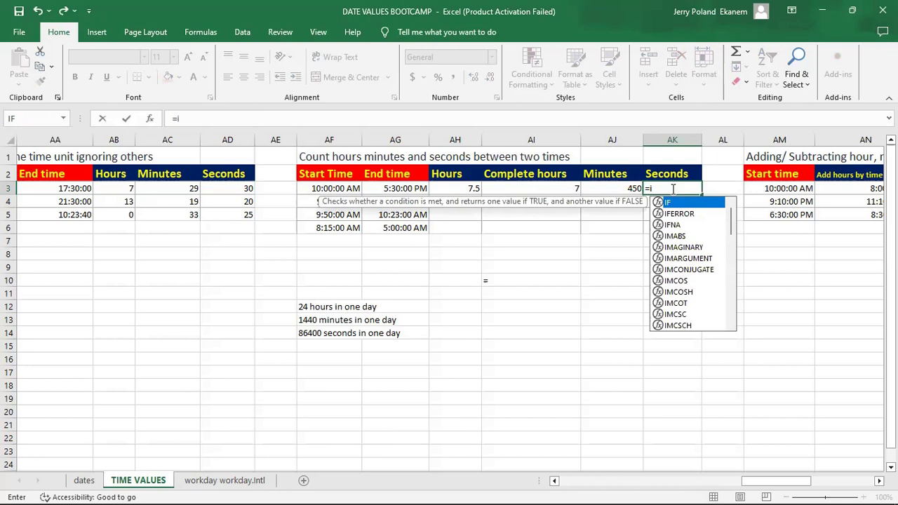
pyautogui.write('nt')
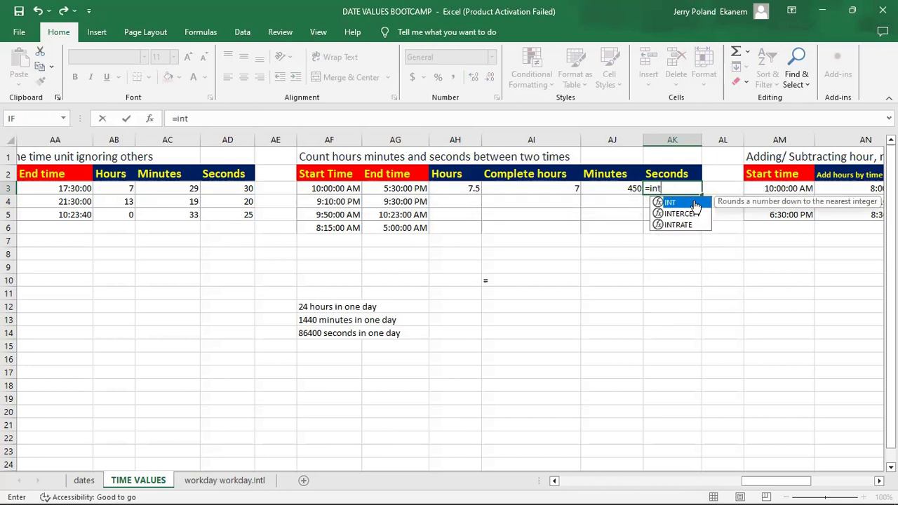
pyautogui.doubleClick(695, 202)
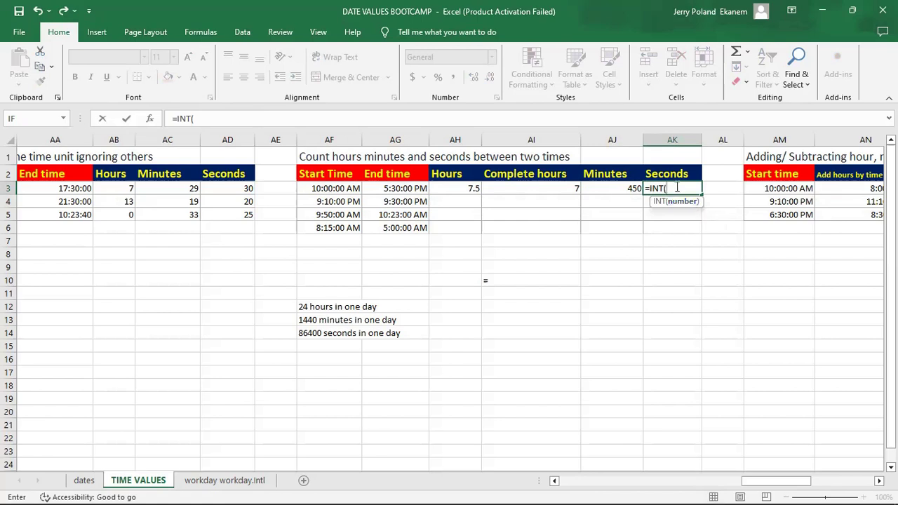
pyautogui.write('(')
pyautogui.click(400, 189)
pyautogui.write('-')
pyautogui.click(328, 189)
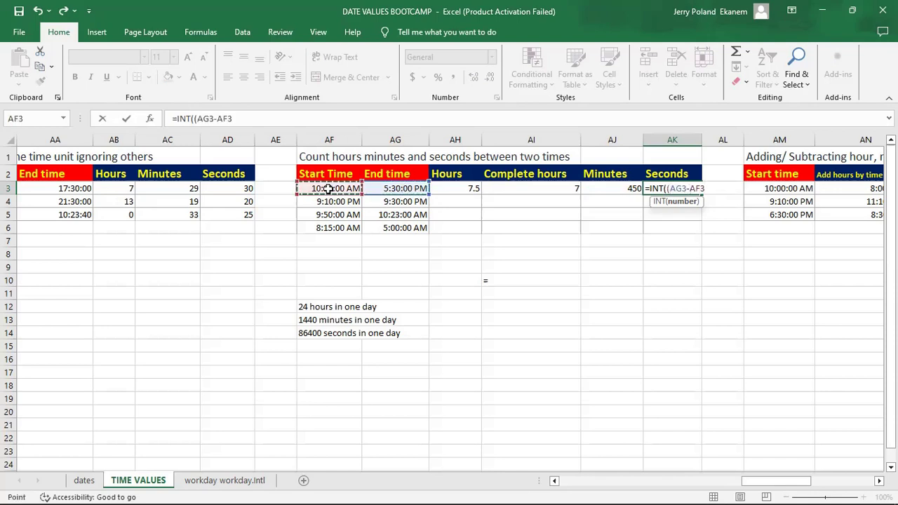
pyautogui.write(')*')
pyautogui.write('86400')
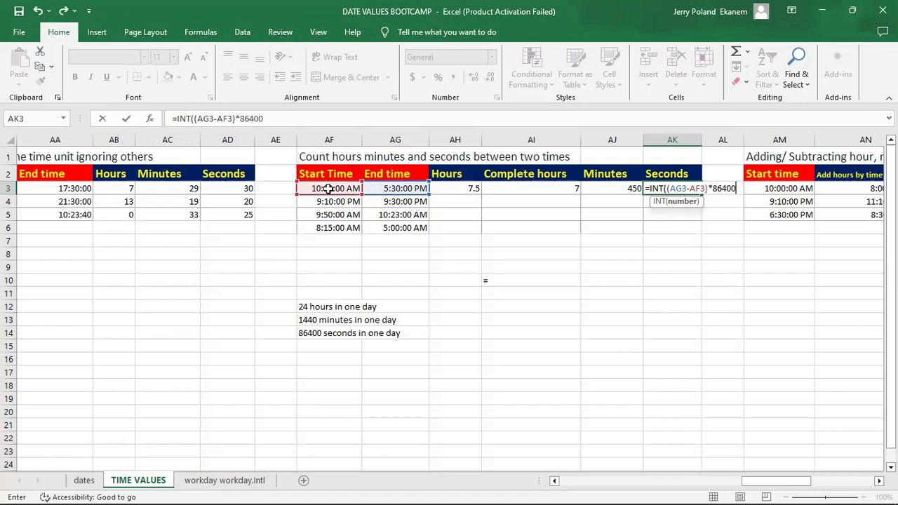
pyautogui.write(')')
pyautogui.press('Return')
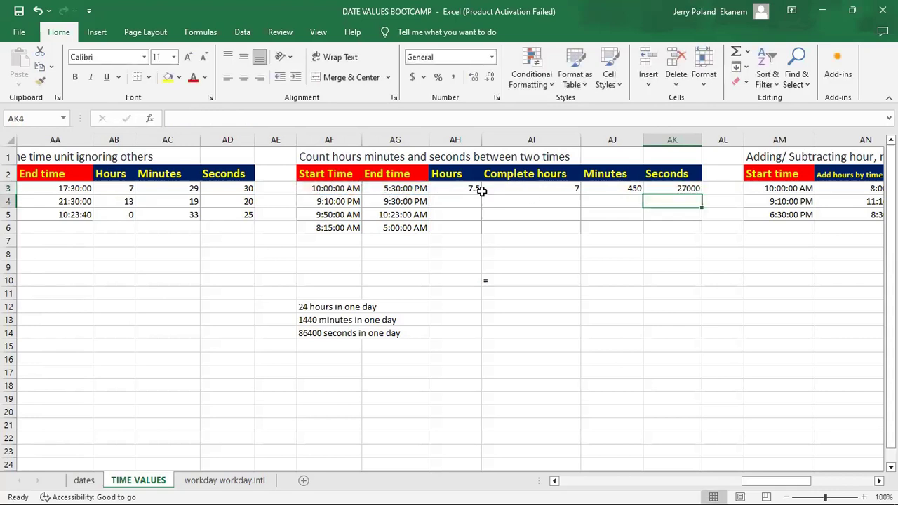
pyautogui.click(673, 190)
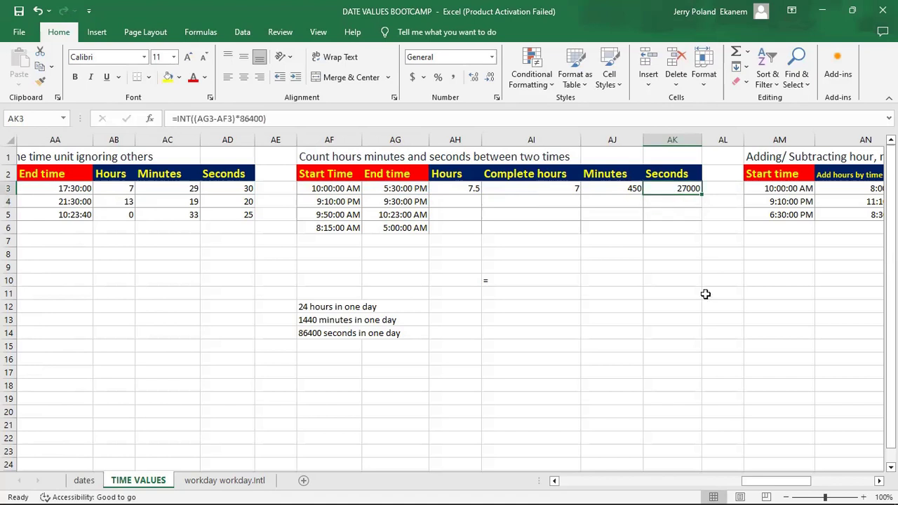